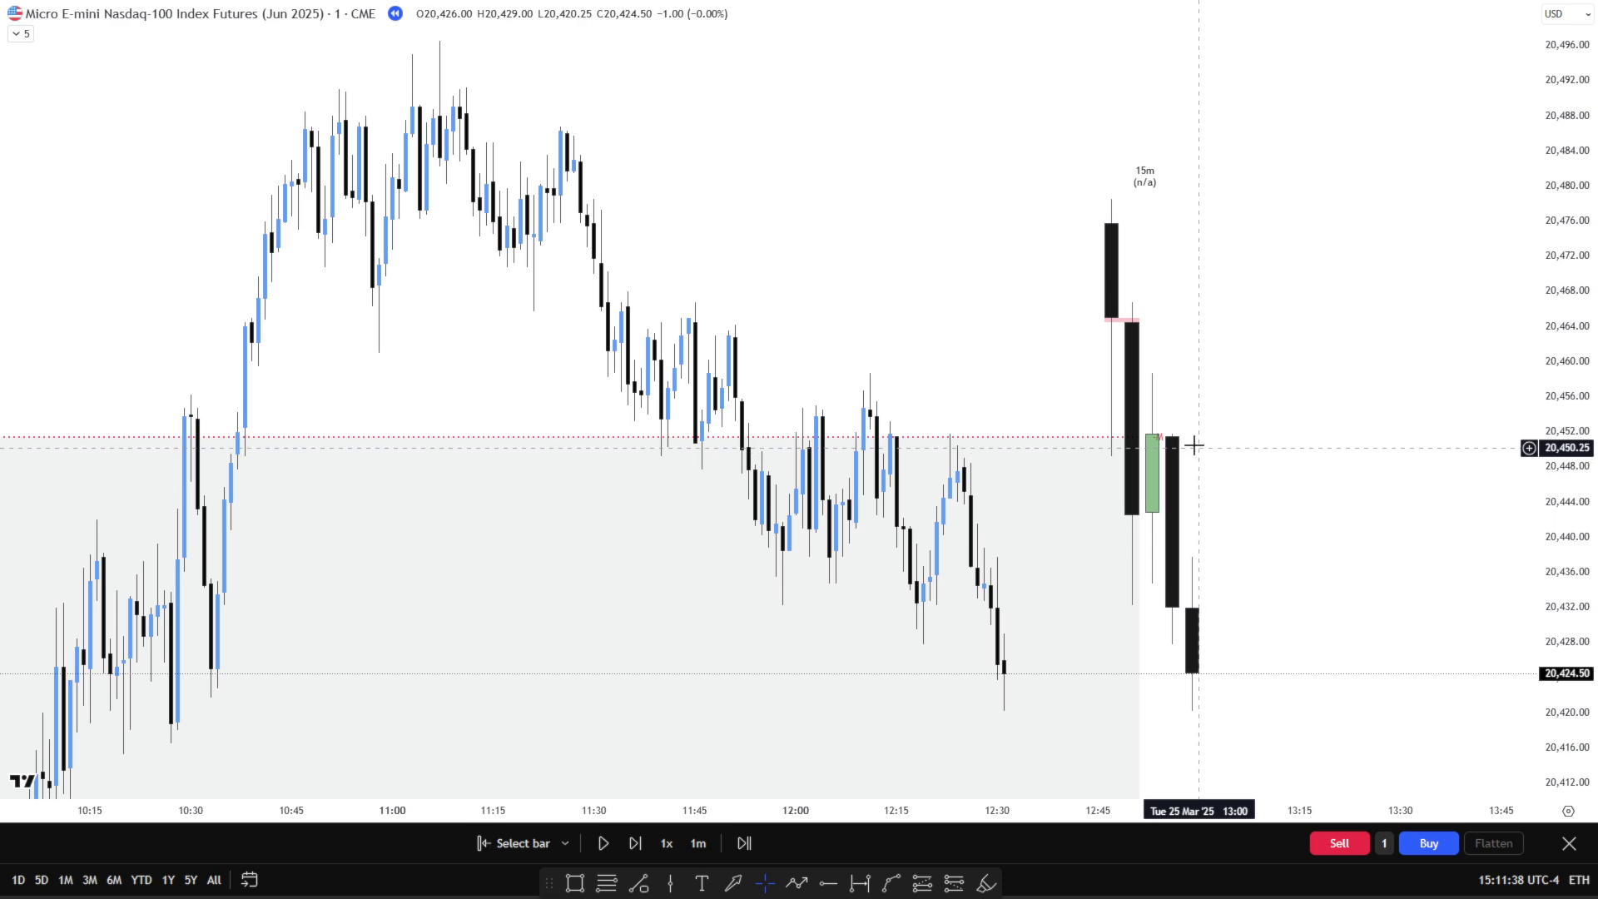
Step: Advance the replay five bars and pan the chart to give the latest bars room
{"action": "key", "text": "shift+Right"}
{"action": "key", "text": "shift+Right"}
{"action": "key", "text": "shift+Right"}
{"action": "key", "text": "shift+Right"}
{"action": "key", "text": "shift+Right"}
{"action": "key", "text": "shift+Right"}
{"action": "key", "text": "shift+Right"}
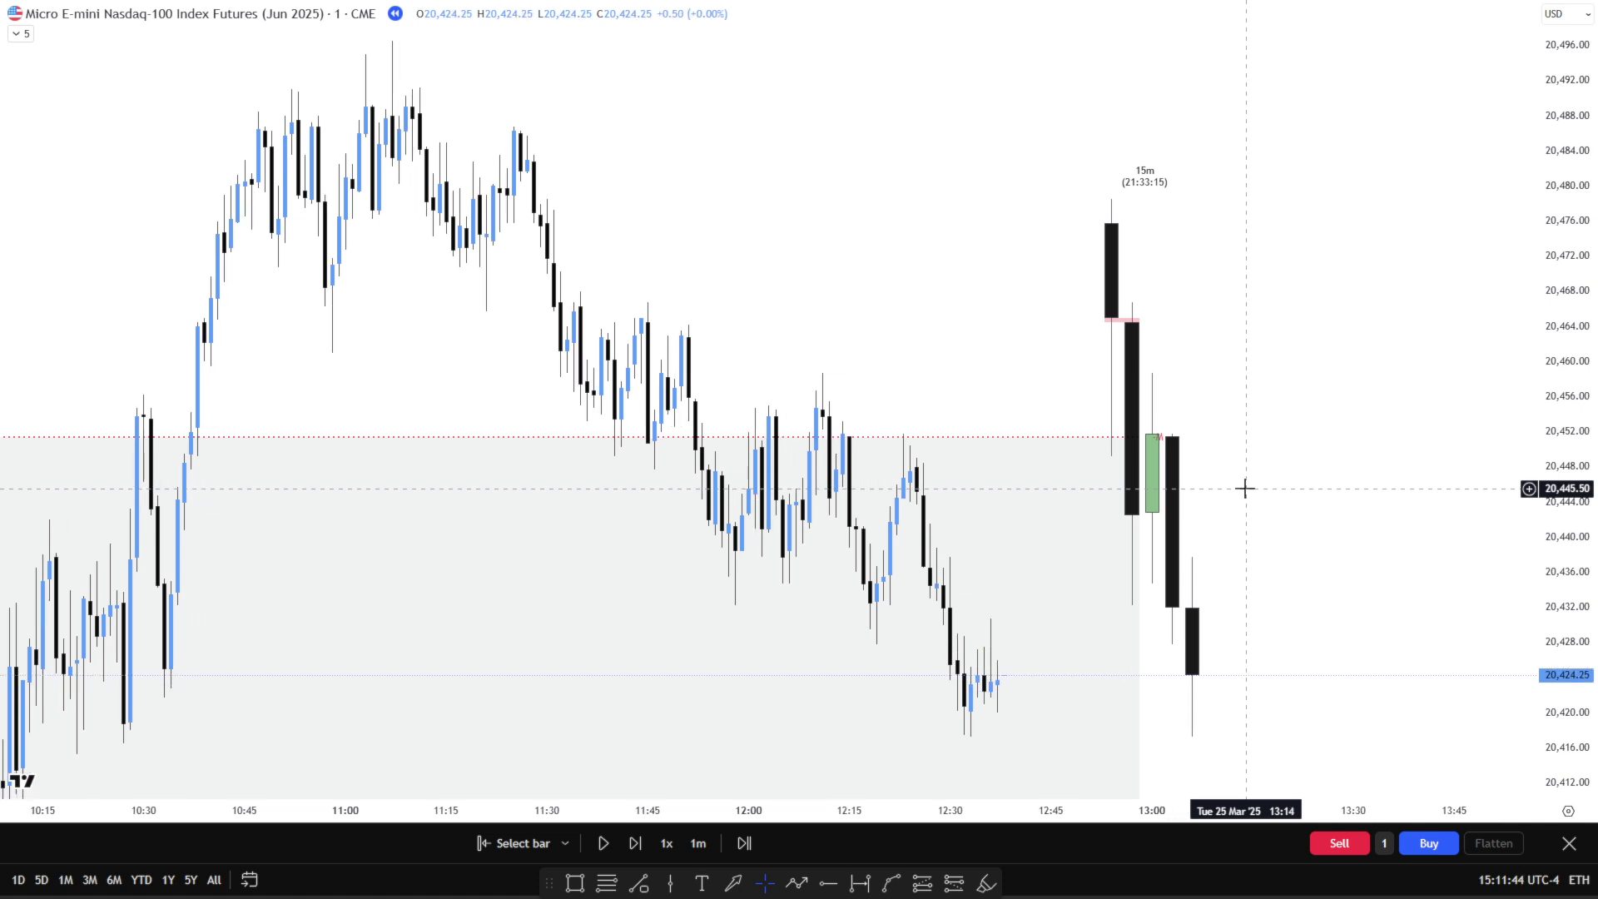
{"action": "key", "text": "shift+Right"}
{"action": "key", "text": "shift+Right"}
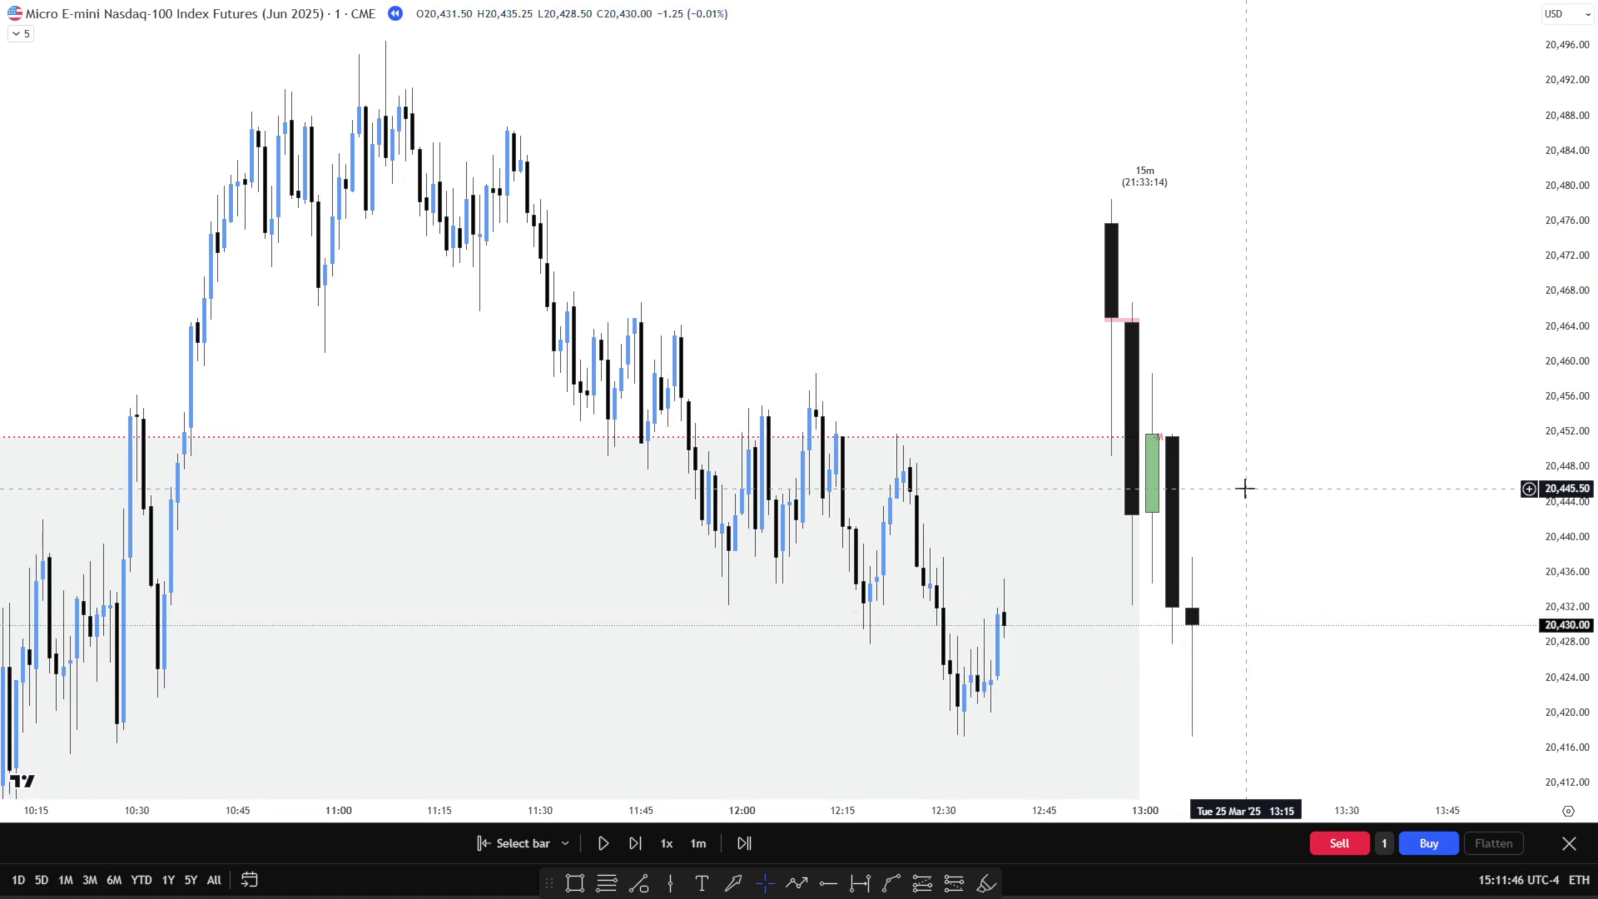
{"action": "key", "text": "shift+Right"}
{"action": "key", "text": "shift+Right"}
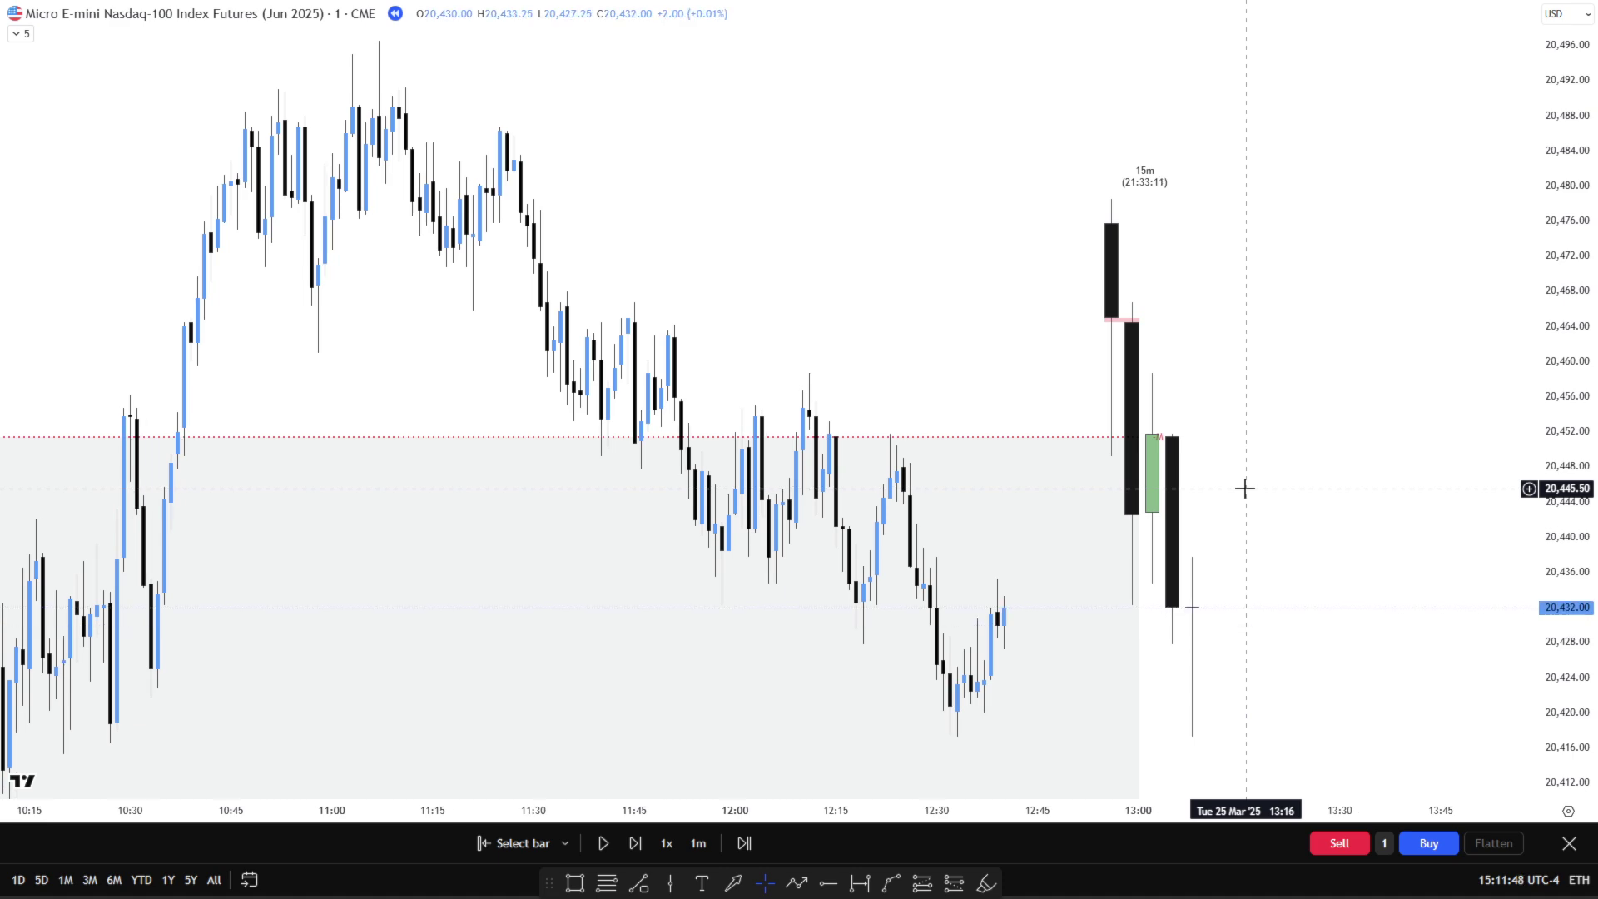
{"action": "key", "text": "shift+Right"}
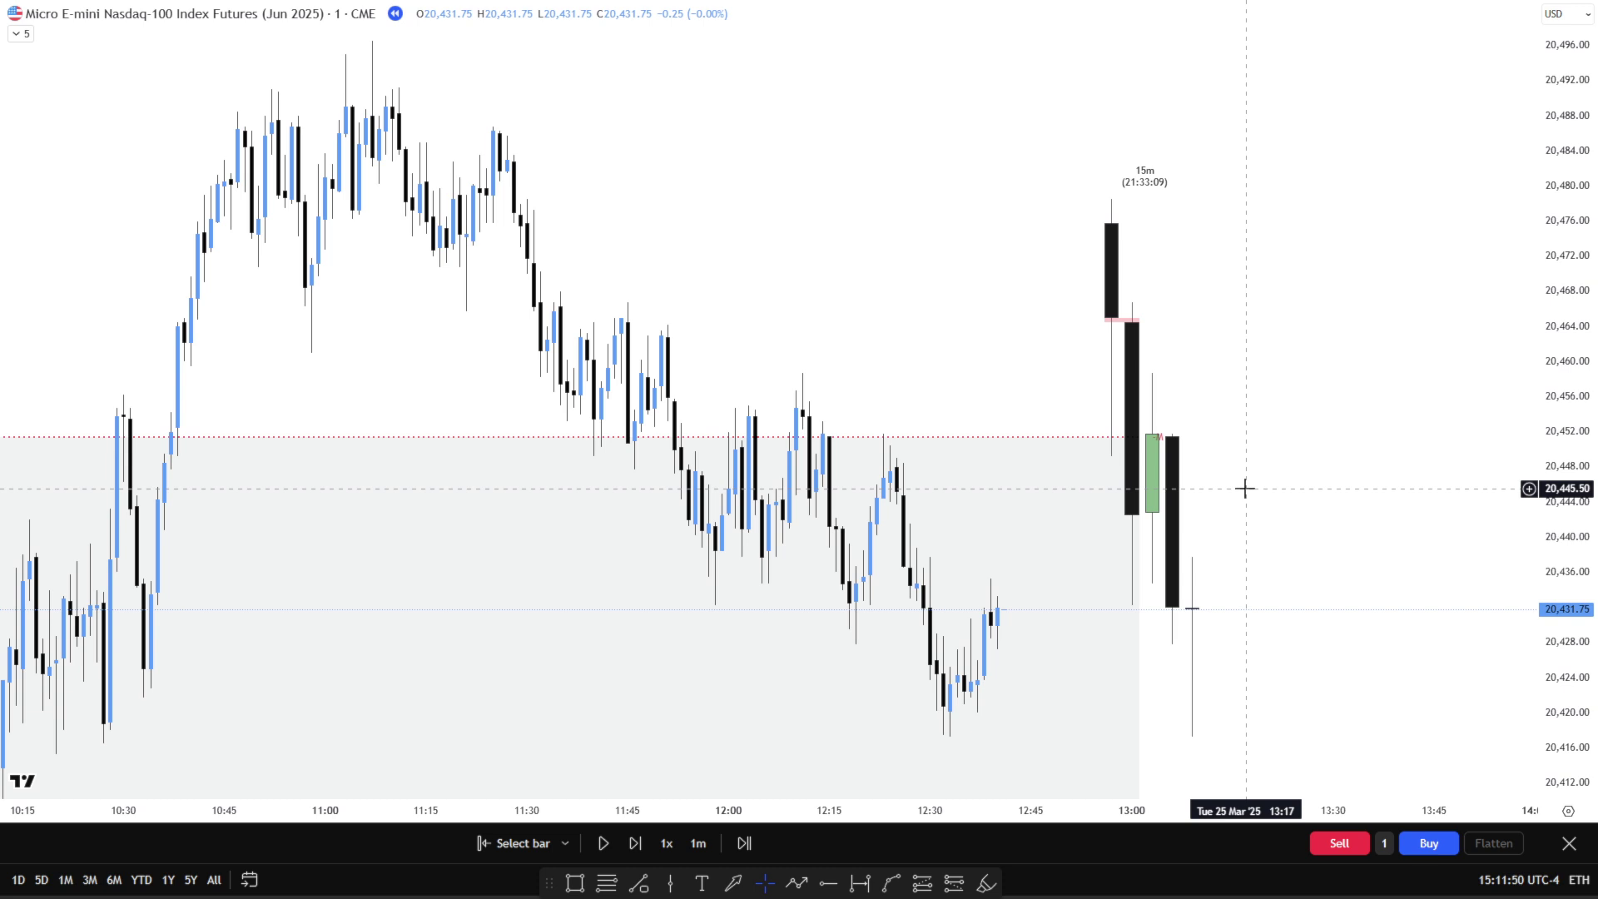
{"action": "key", "text": "shift+Right"}
{"action": "mouse_move", "coordinate": [1297, 557]}
{"action": "left_mouse_down"}
{"action": "mouse_move", "coordinate": [1288, 527]}
{"action": "mouse_move", "coordinate": [1286, 543]}
{"action": "left_mouse_up"}
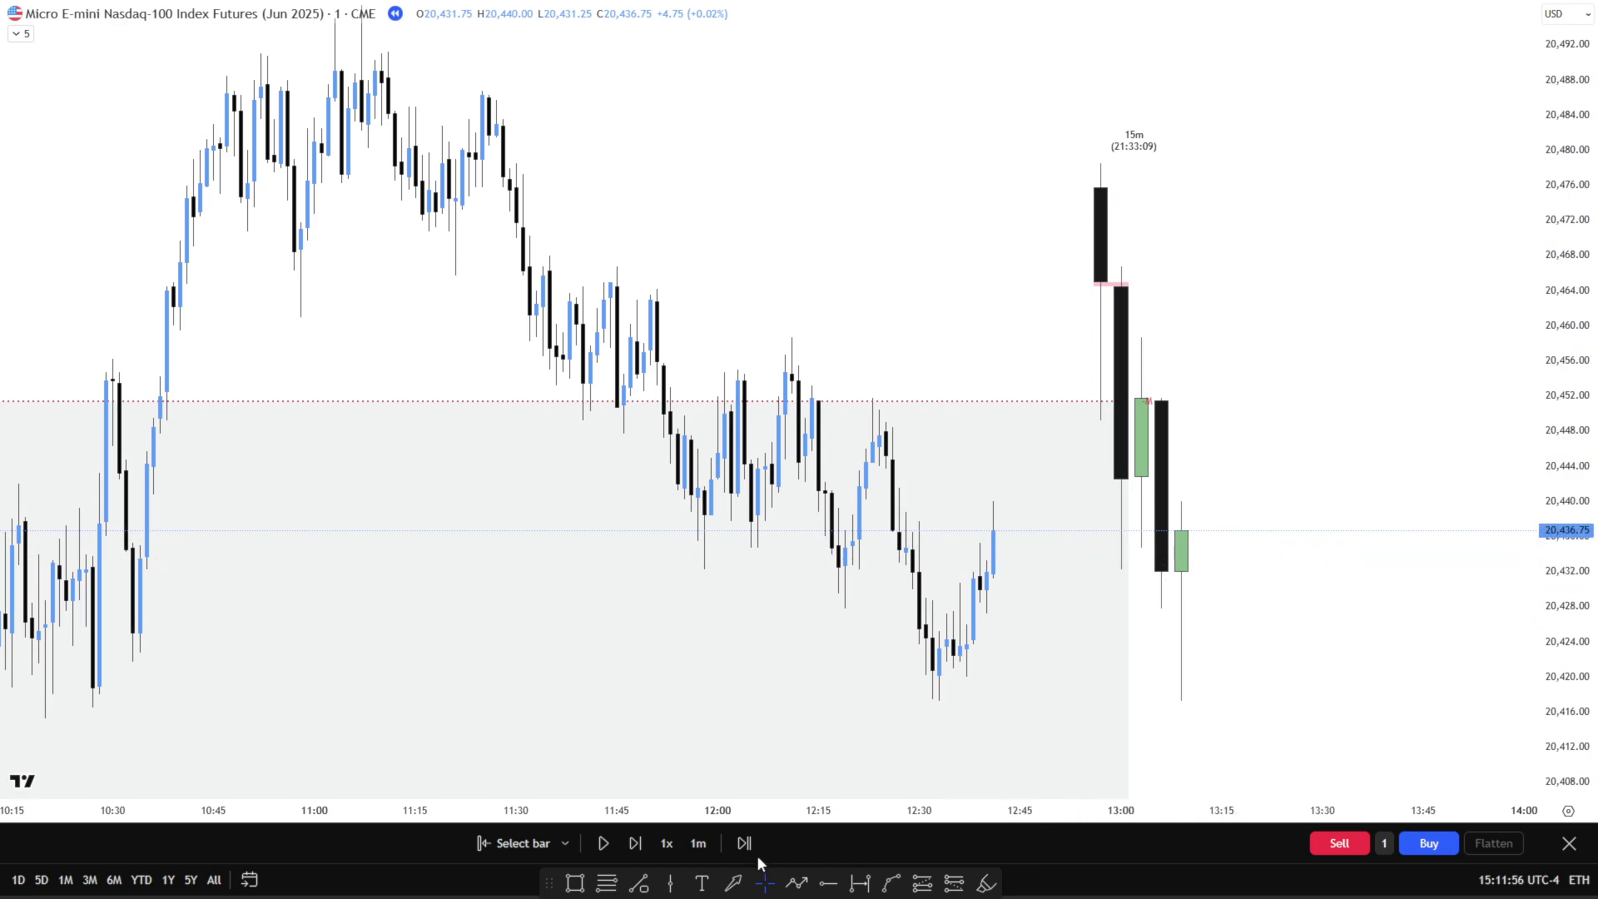
Step: Draw a short horizontal trend line at 20,428 beside the latest 15-minute candle
{"action": "left_click", "coordinate": [638, 883]}
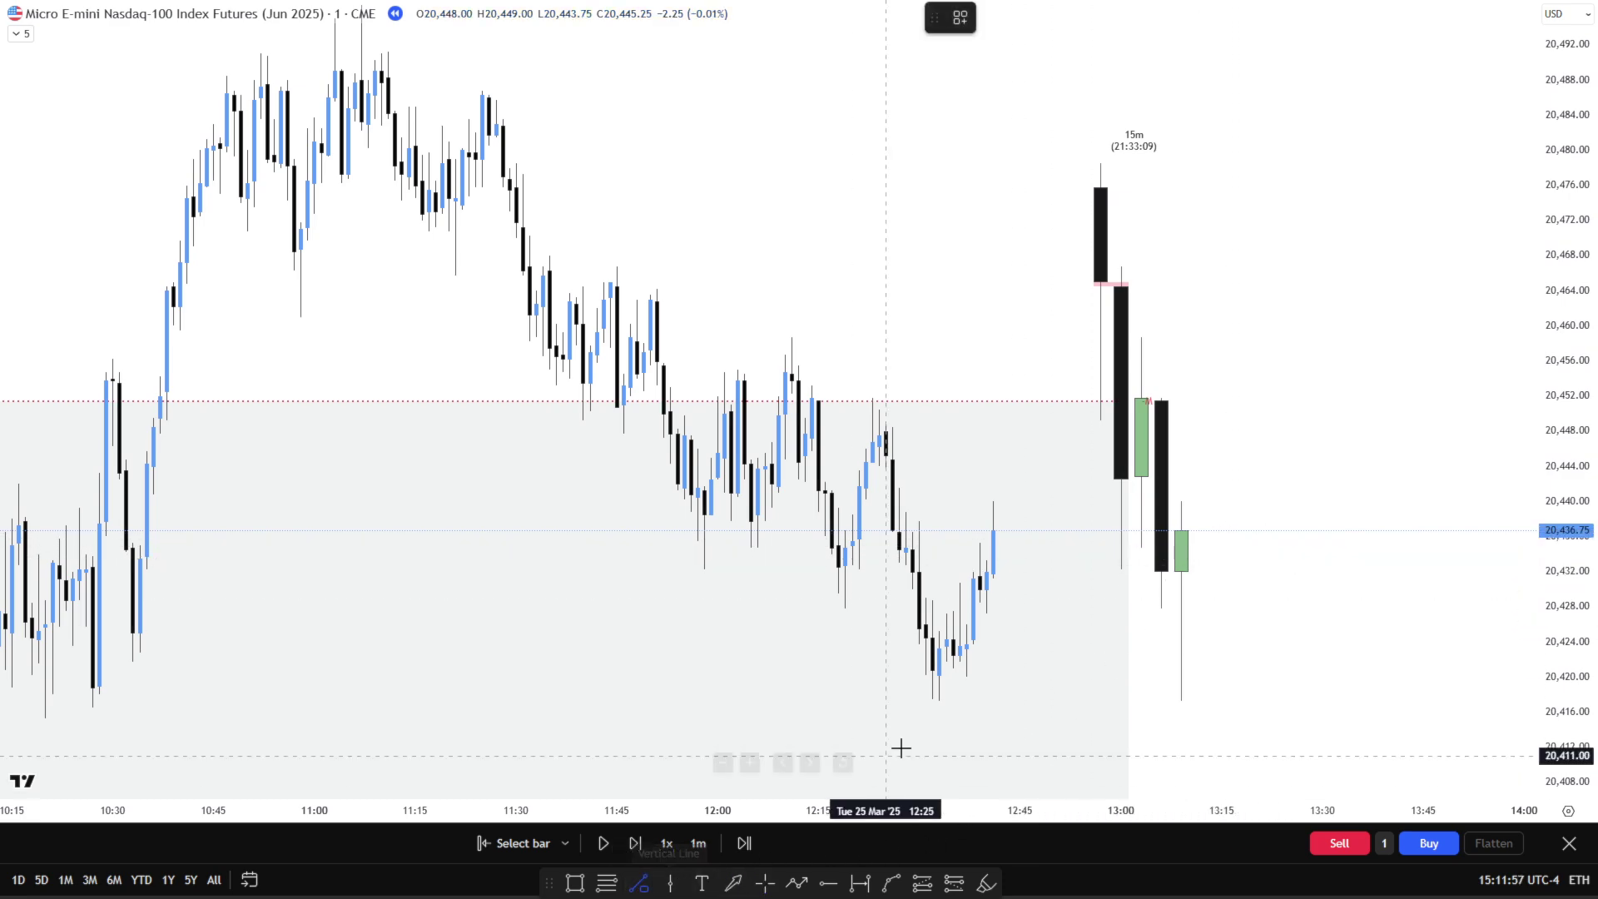
{"action": "left_click", "coordinate": [1162, 606]}
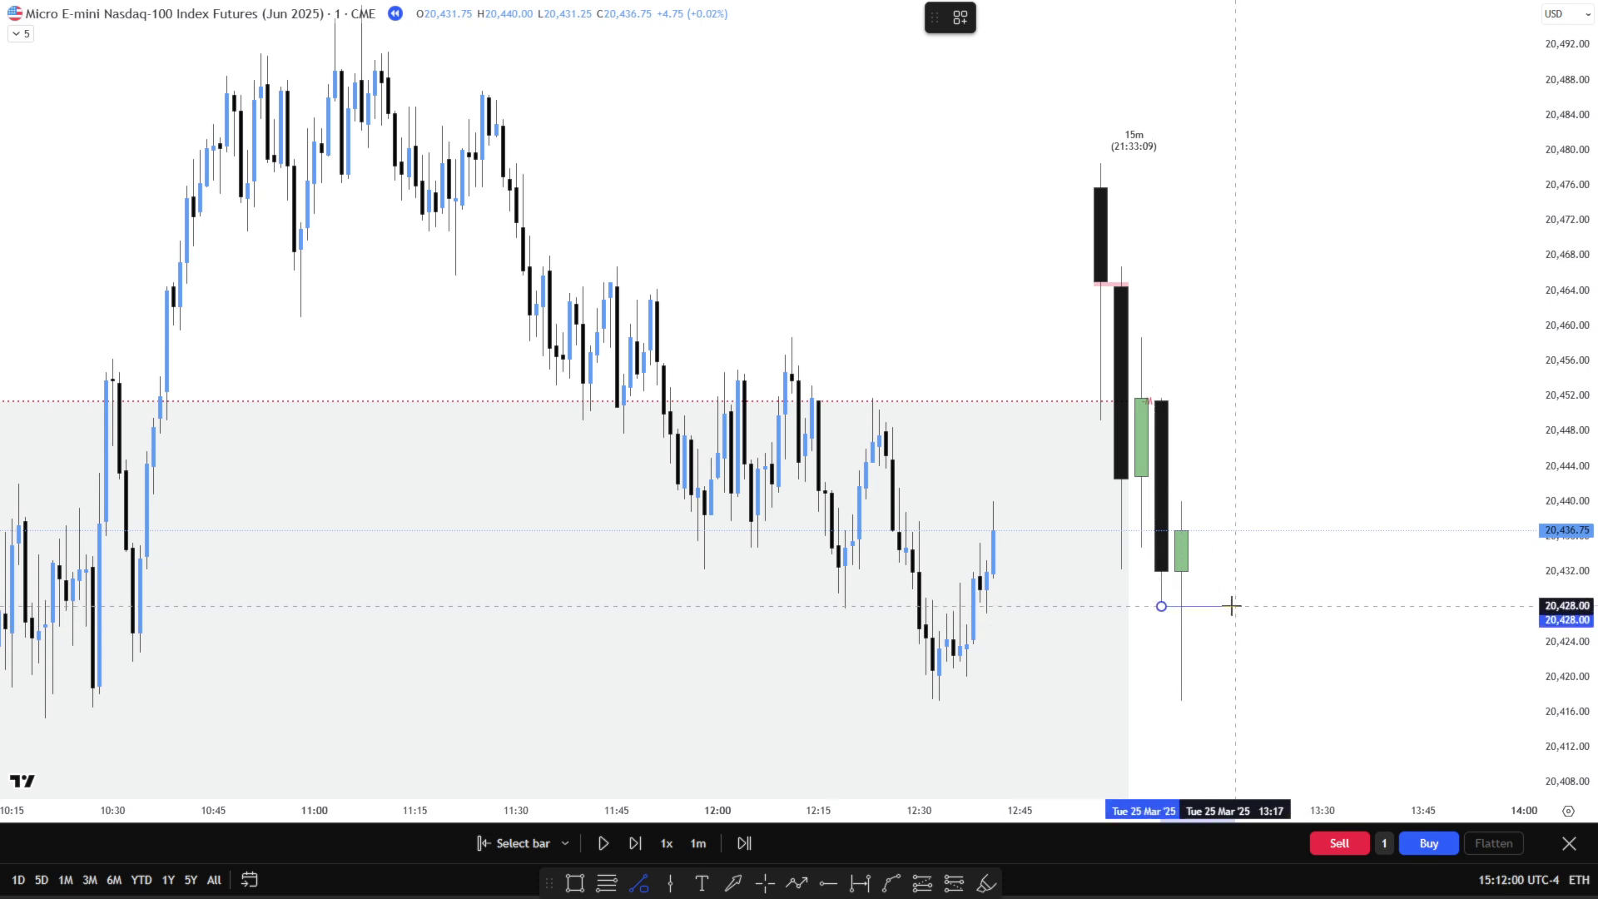
{"action": "left_click", "coordinate": [1221, 607]}
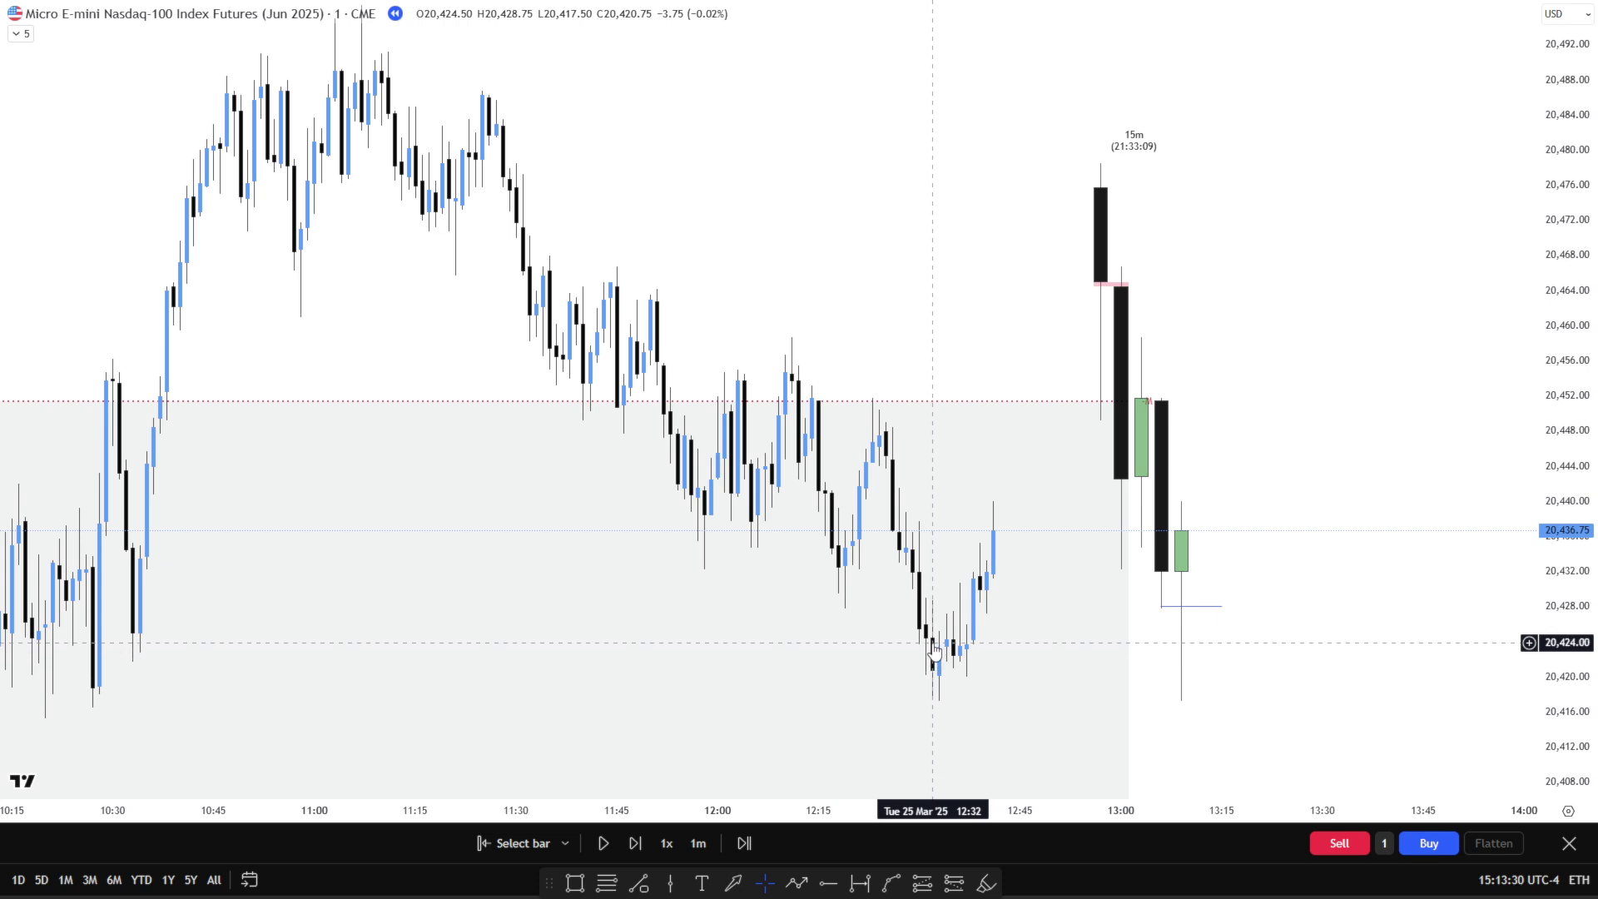
Step: Draw an Info Line at about 20,434.50 from the 12:28 bar to near 12:49
{"action": "left_click", "coordinate": [640, 885]}
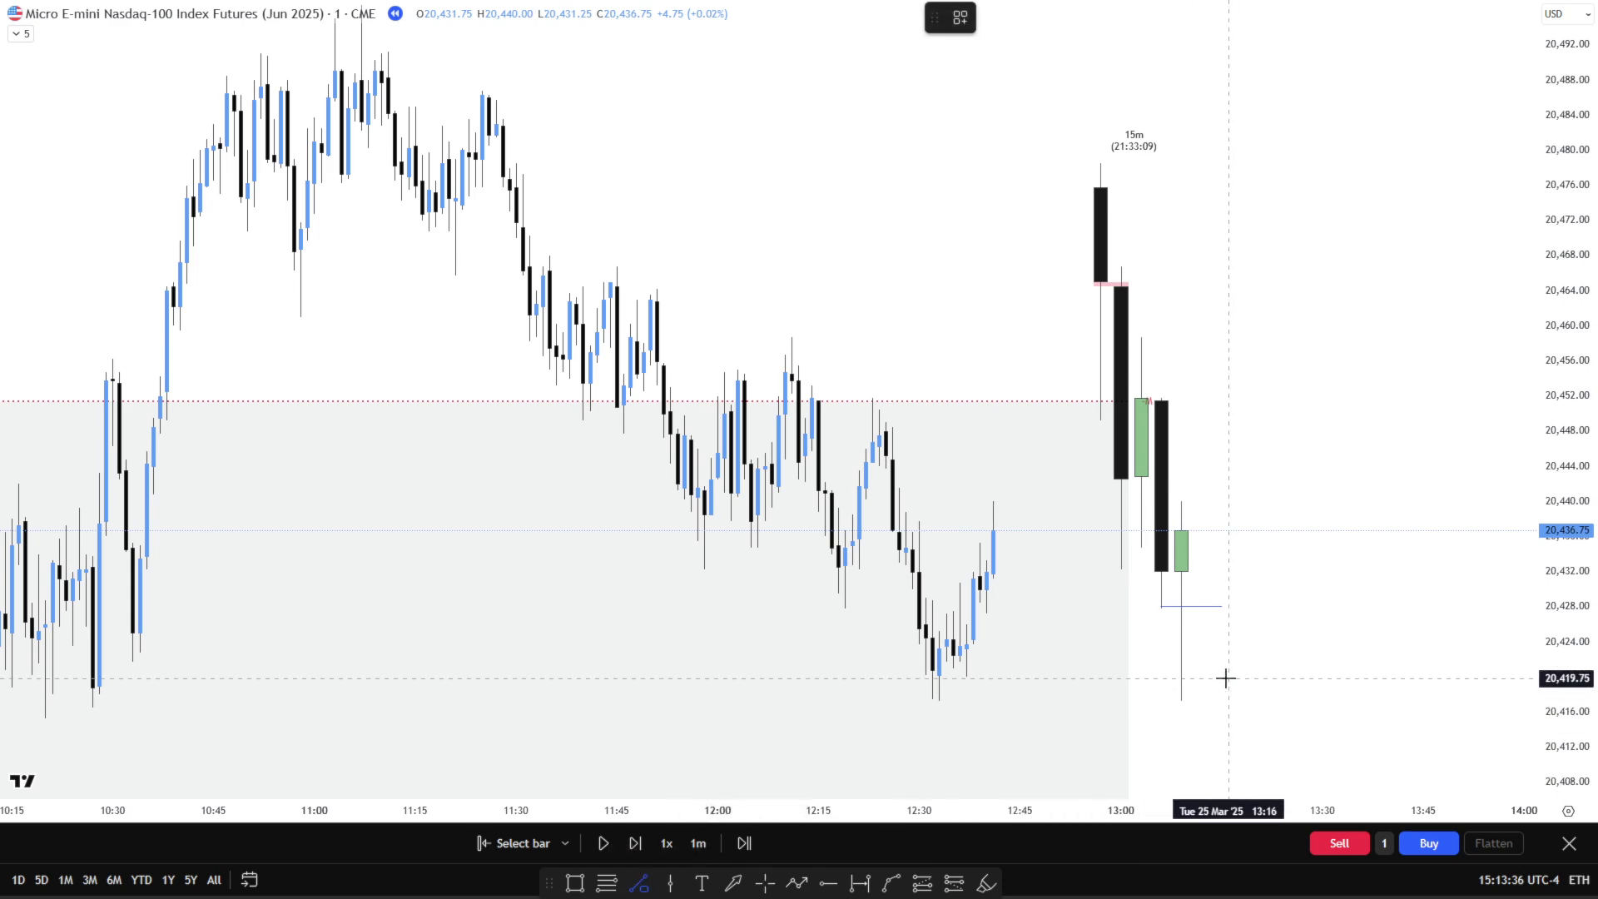
{"action": "left_click", "coordinate": [905, 548]}
{"action": "left_click", "coordinate": [1047, 558]}
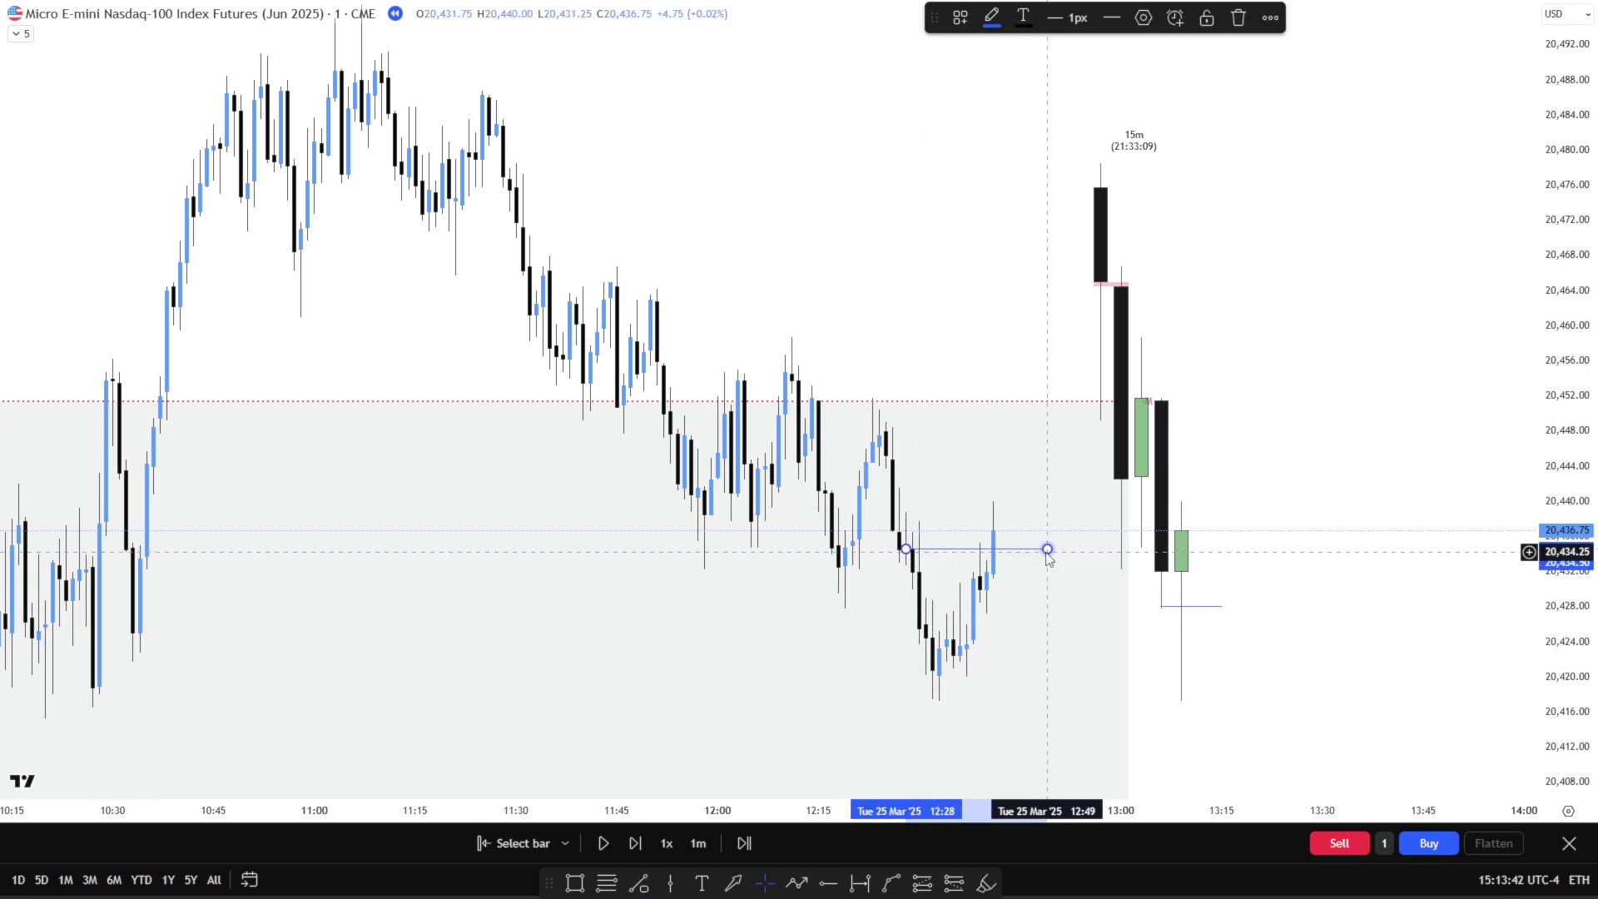
Step: Apply the saved CISD template to the line and set its width to 1px
{"action": "right_click", "coordinate": [1048, 556]}
{"action": "mouse_move", "coordinate": [1160, 509]}
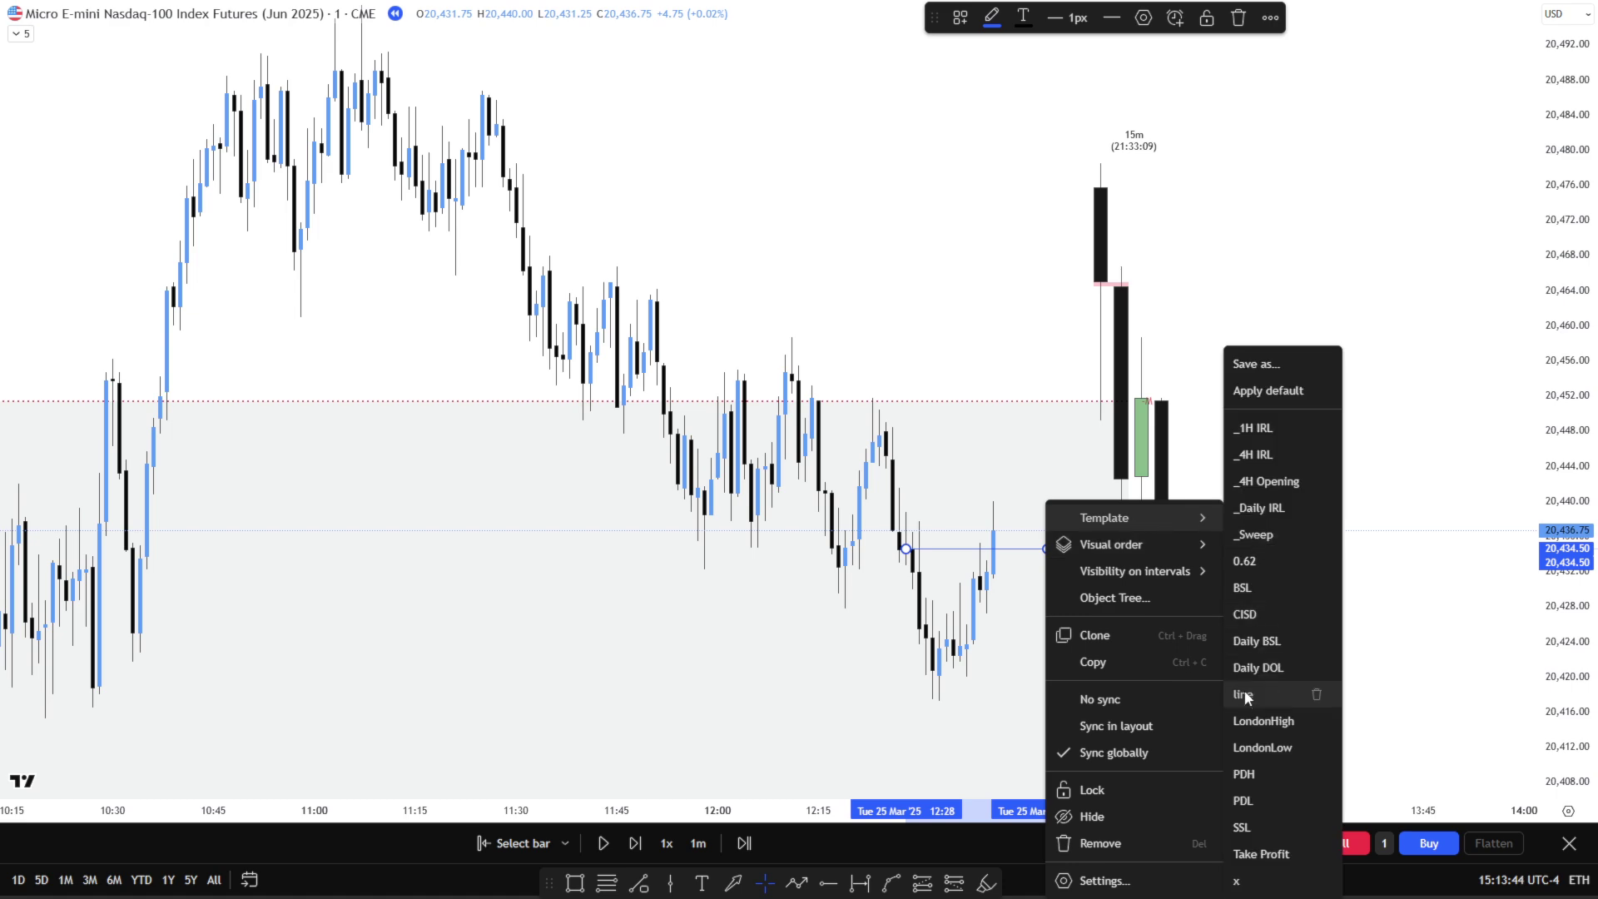
{"action": "left_click", "coordinate": [1299, 614]}
{"action": "left_click", "coordinate": [1068, 19]}
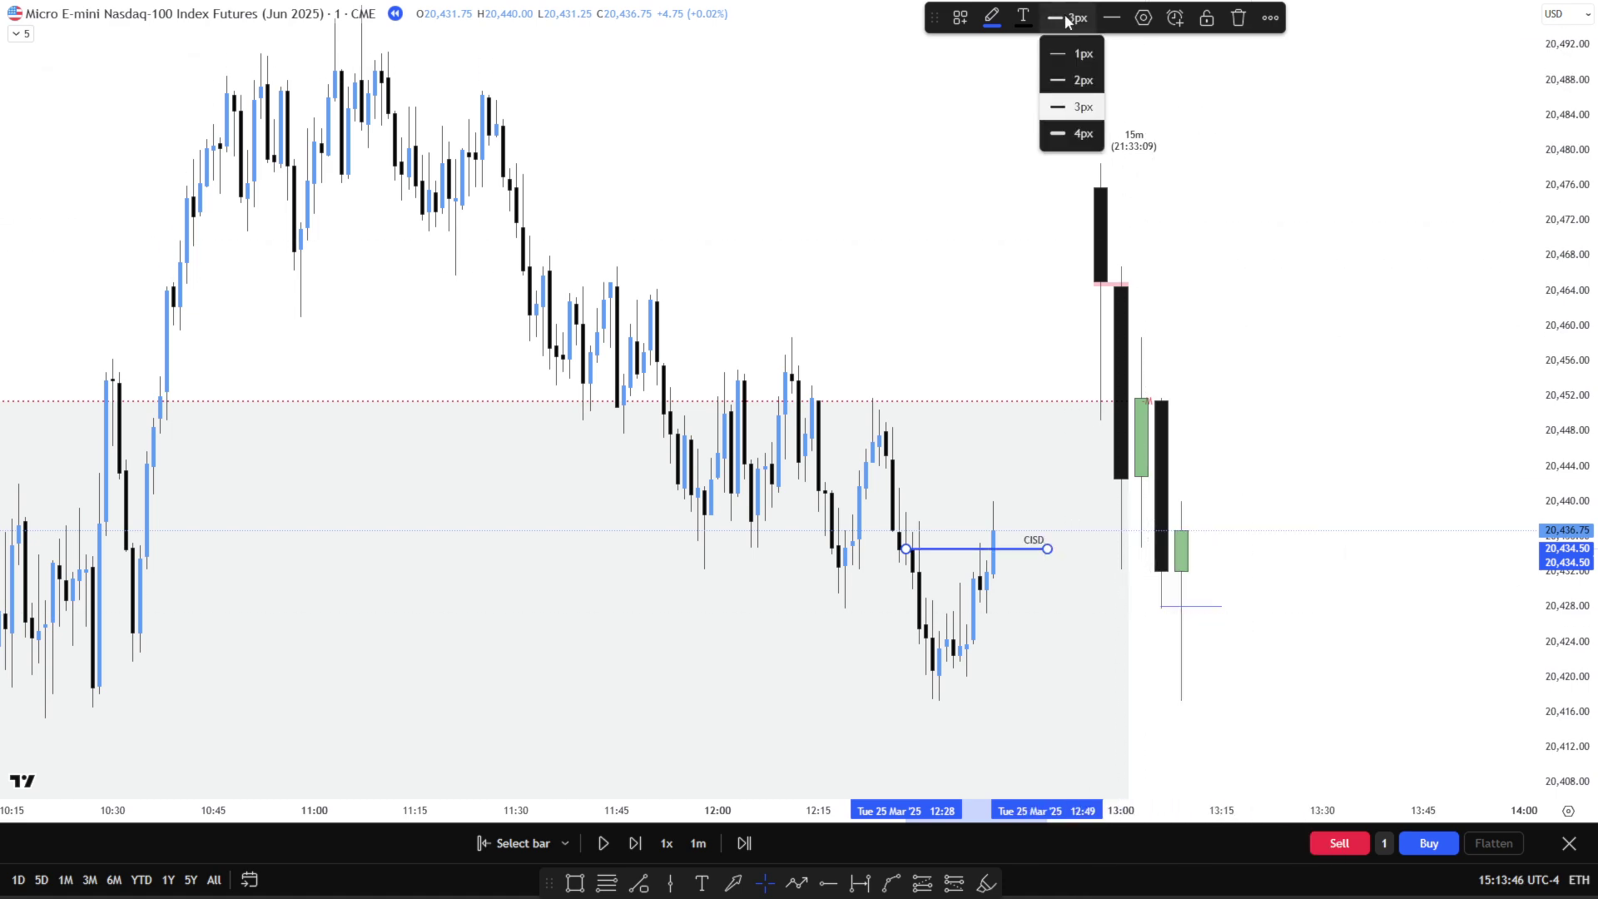
{"action": "left_click", "coordinate": [1074, 53]}
{"action": "left_click", "coordinate": [1024, 599]}
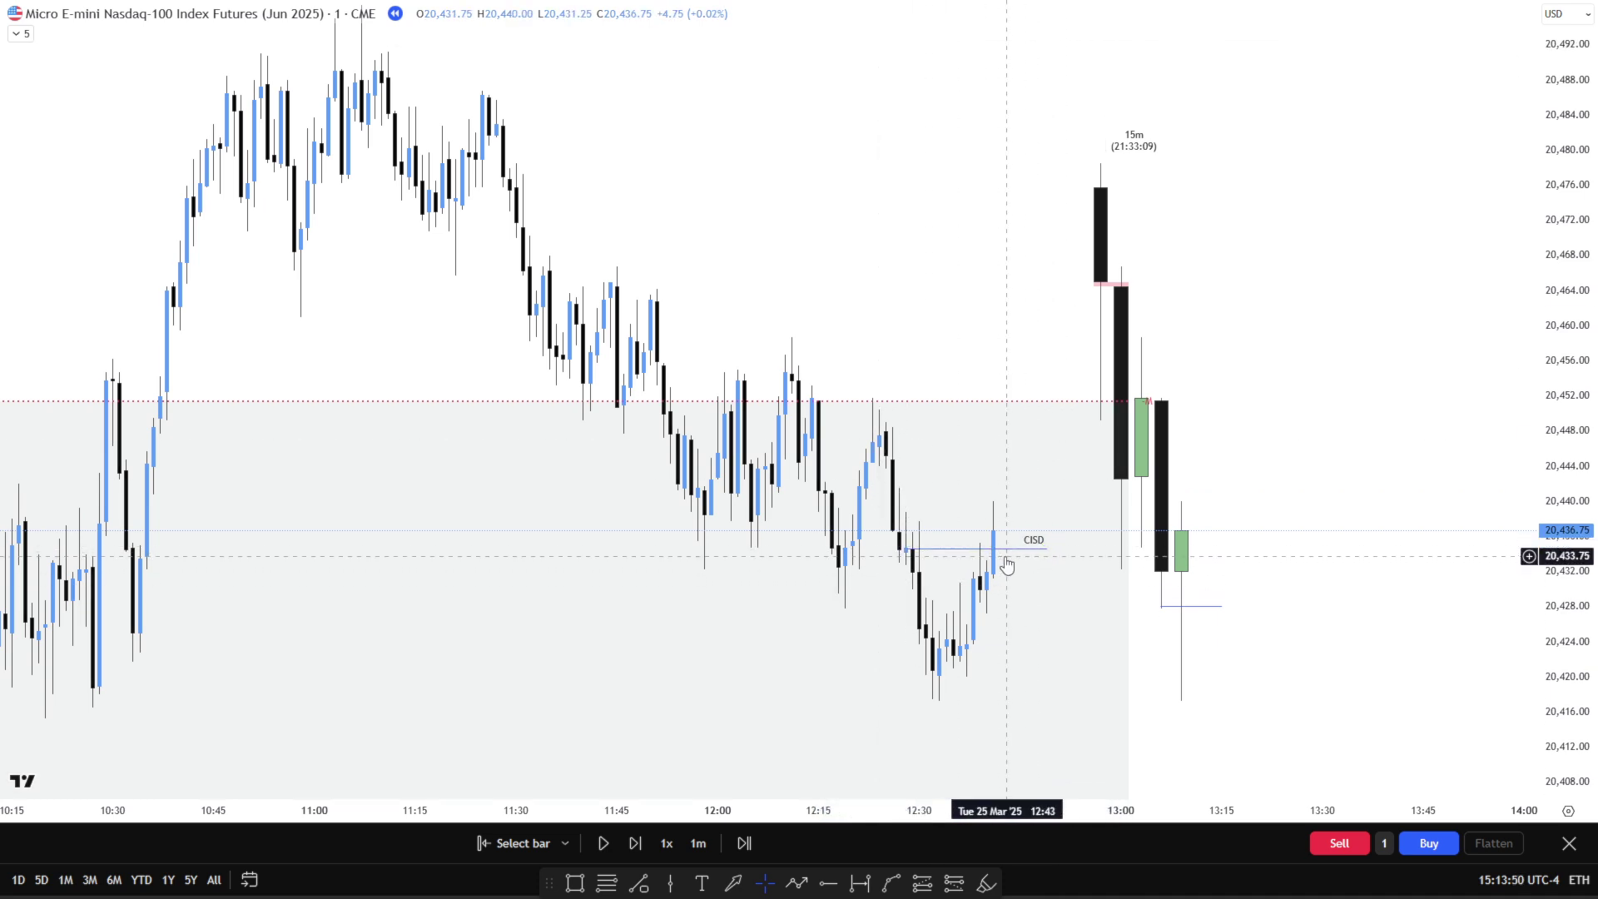
{"action": "left_click", "coordinate": [613, 883]}
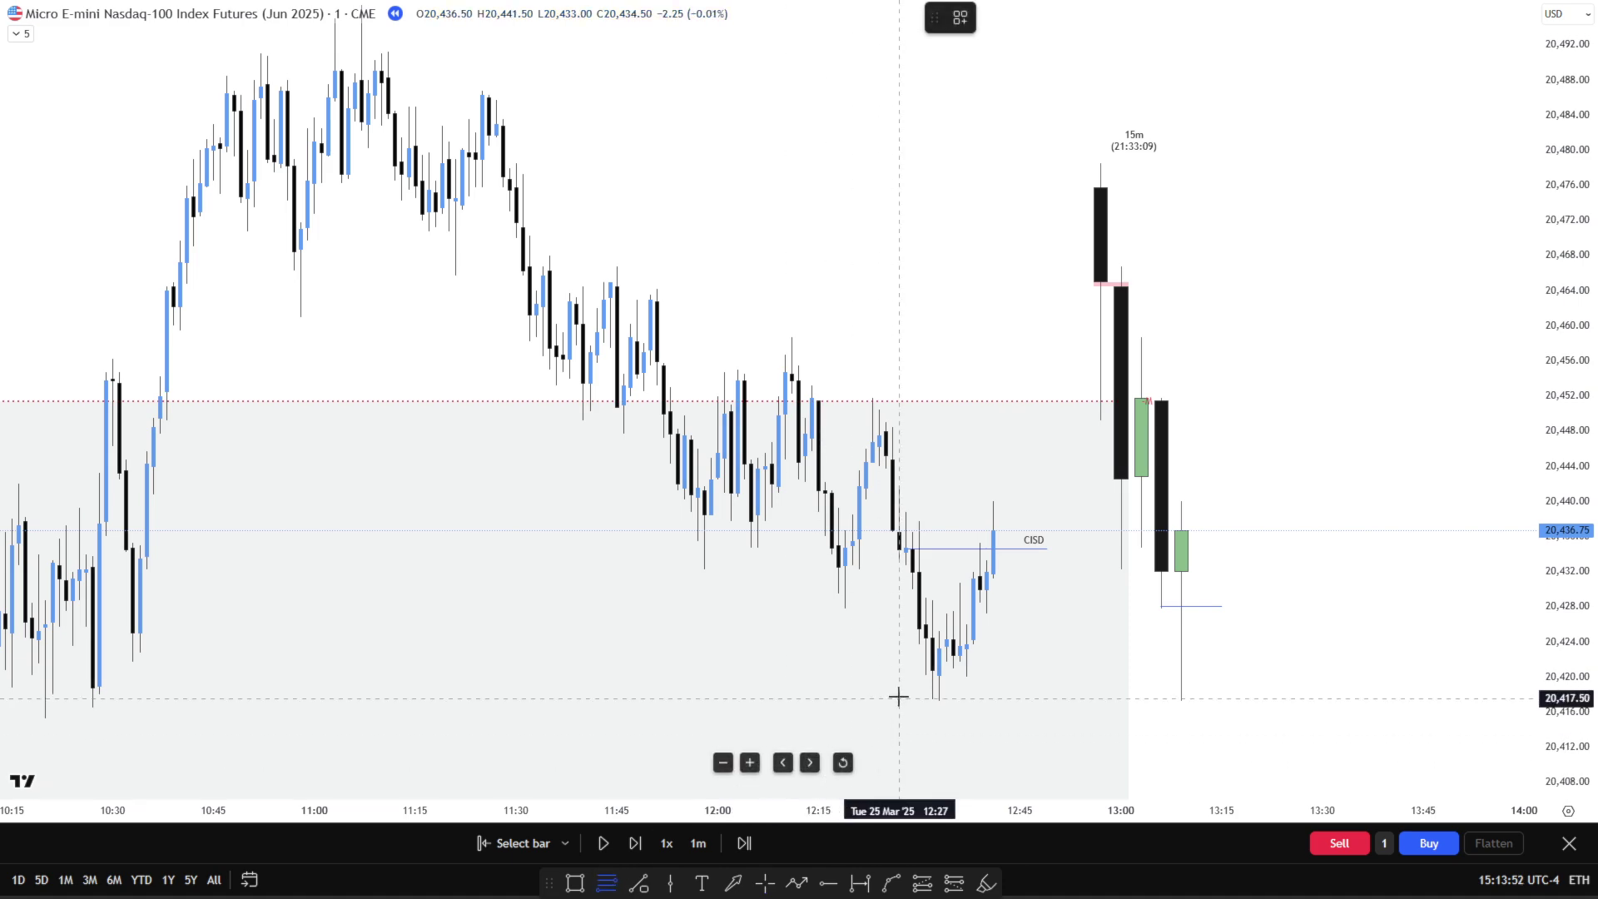
Step: Draw a Fib from the 20,420.75 low to the CISD line at 20,434.50, projecting -1 to -4
{"action": "left_click", "coordinate": [933, 668]}
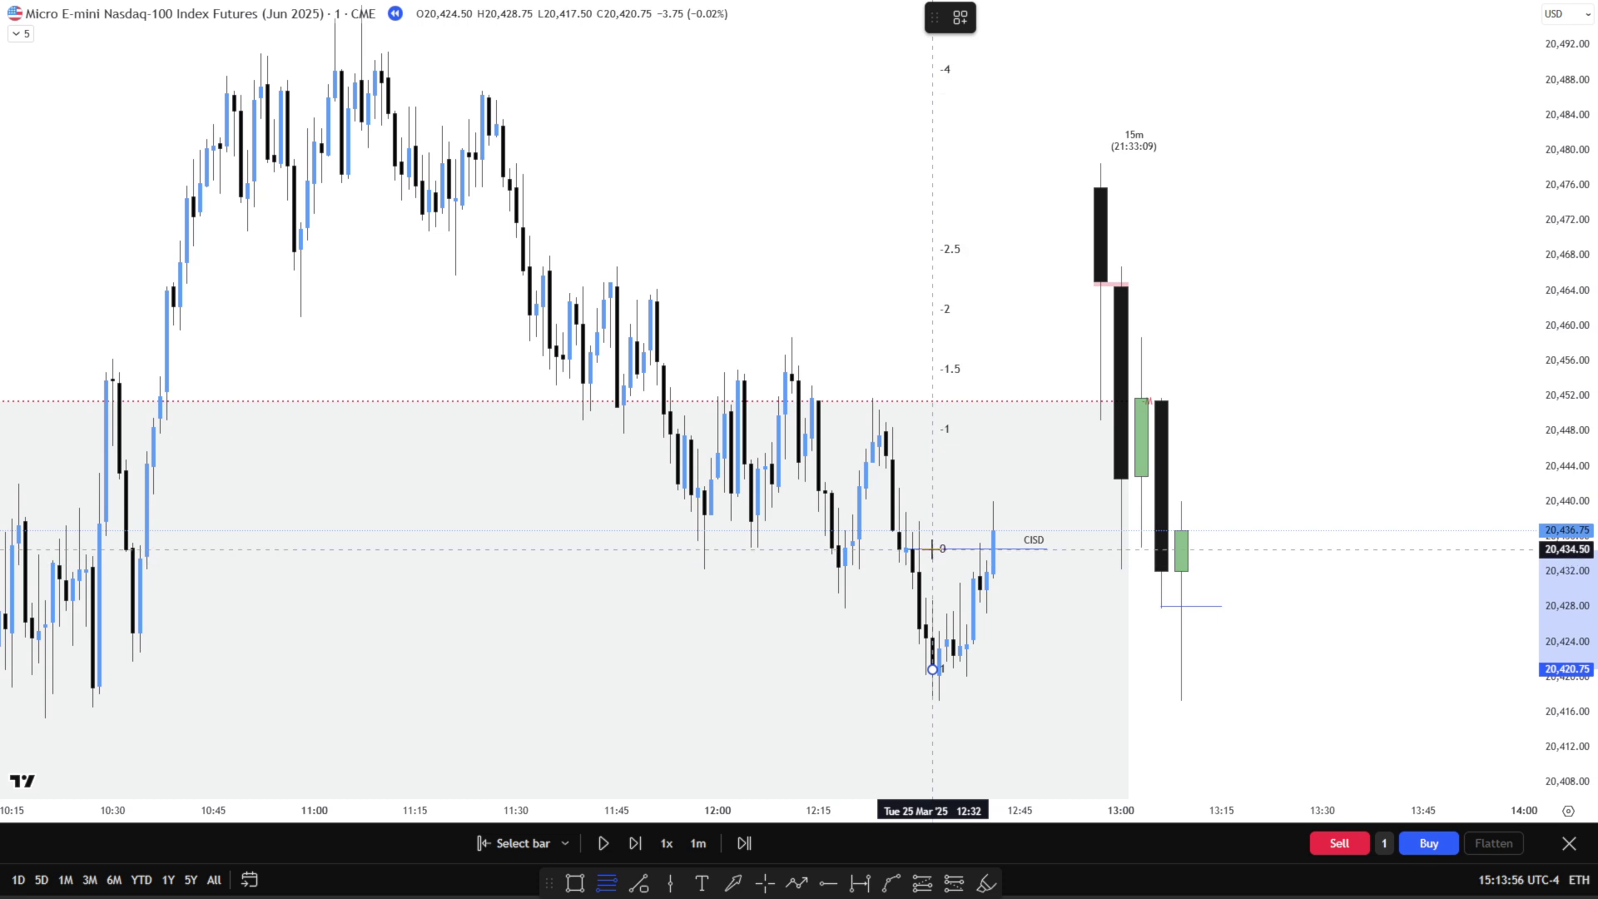
{"action": "left_click", "coordinate": [932, 548]}
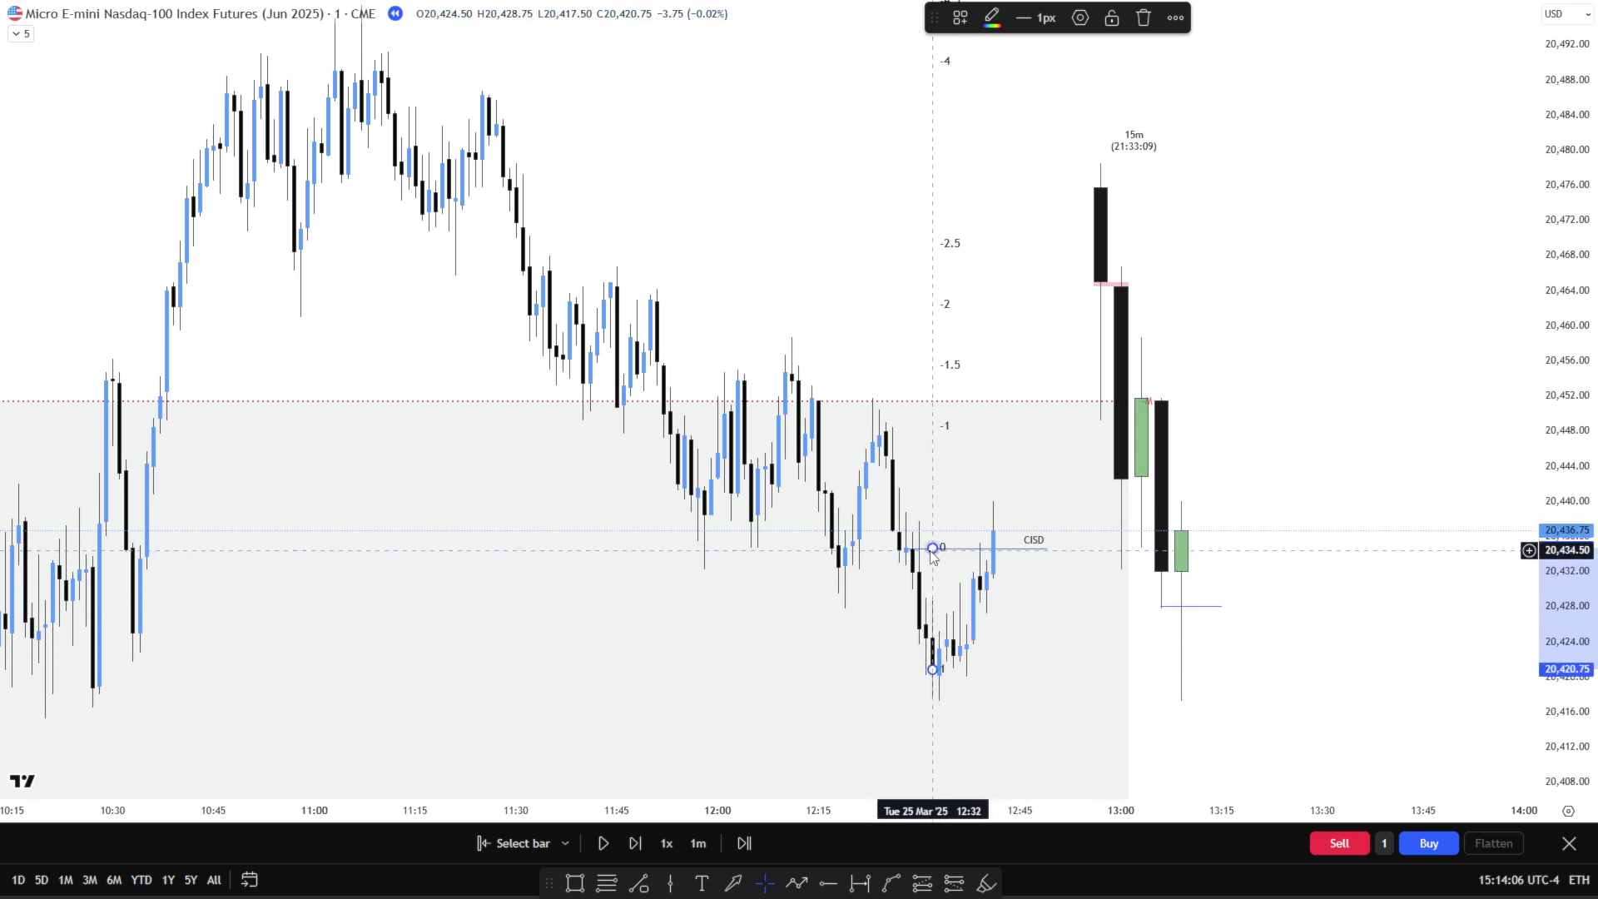
{"action": "left_click_drag", "start_coordinate": [932, 552], "coordinate": [941, 553]}
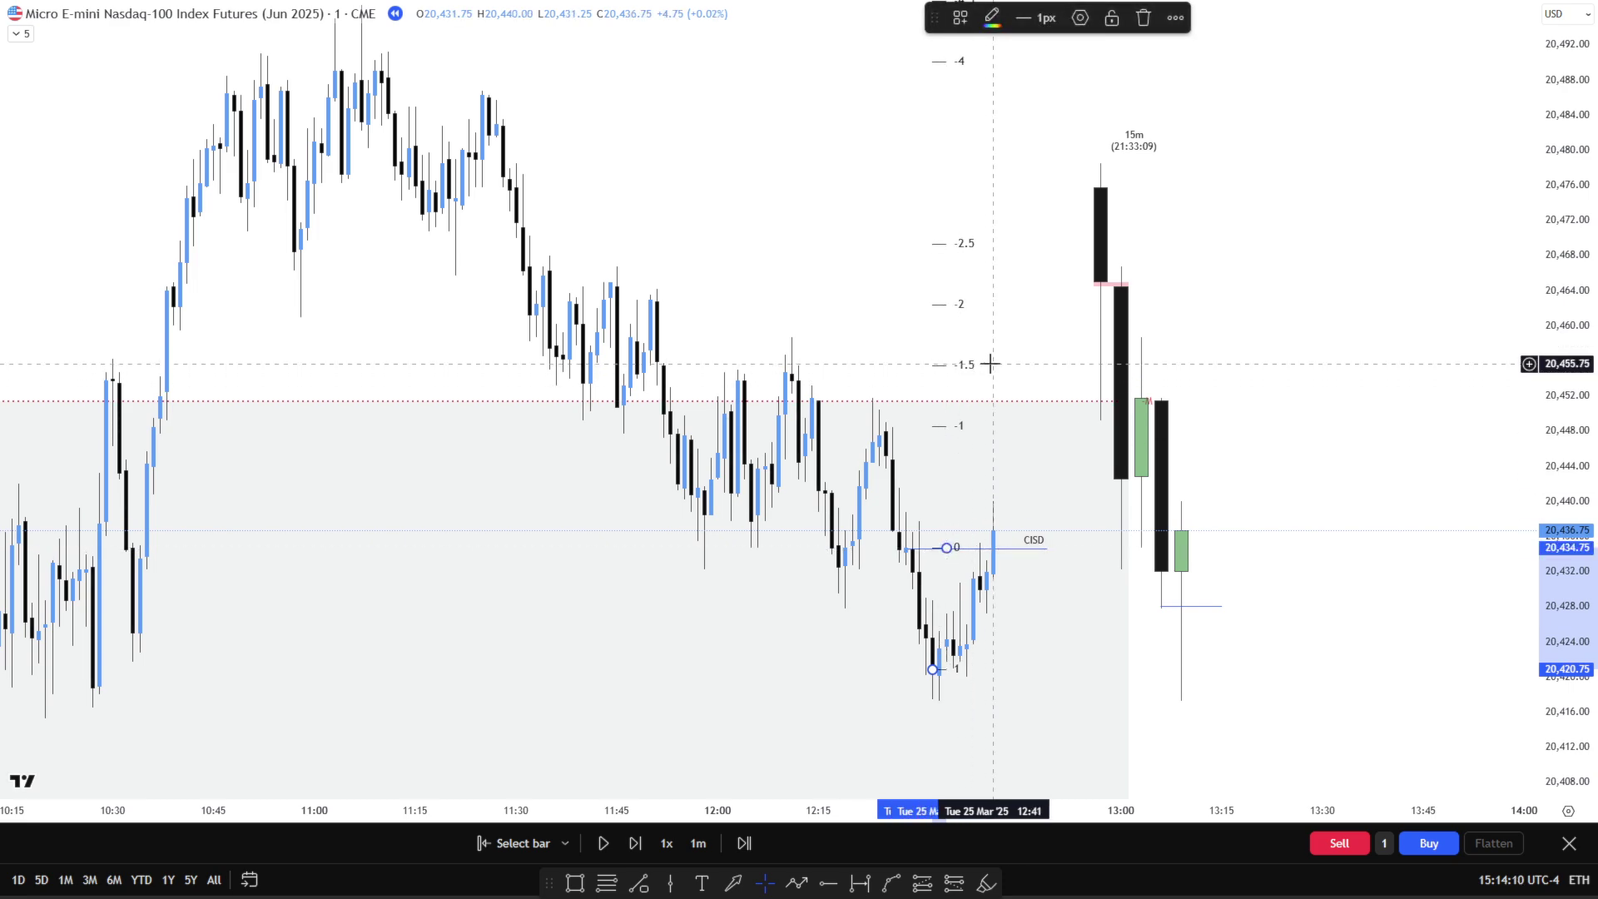
{"action": "left_click", "coordinate": [955, 789]}
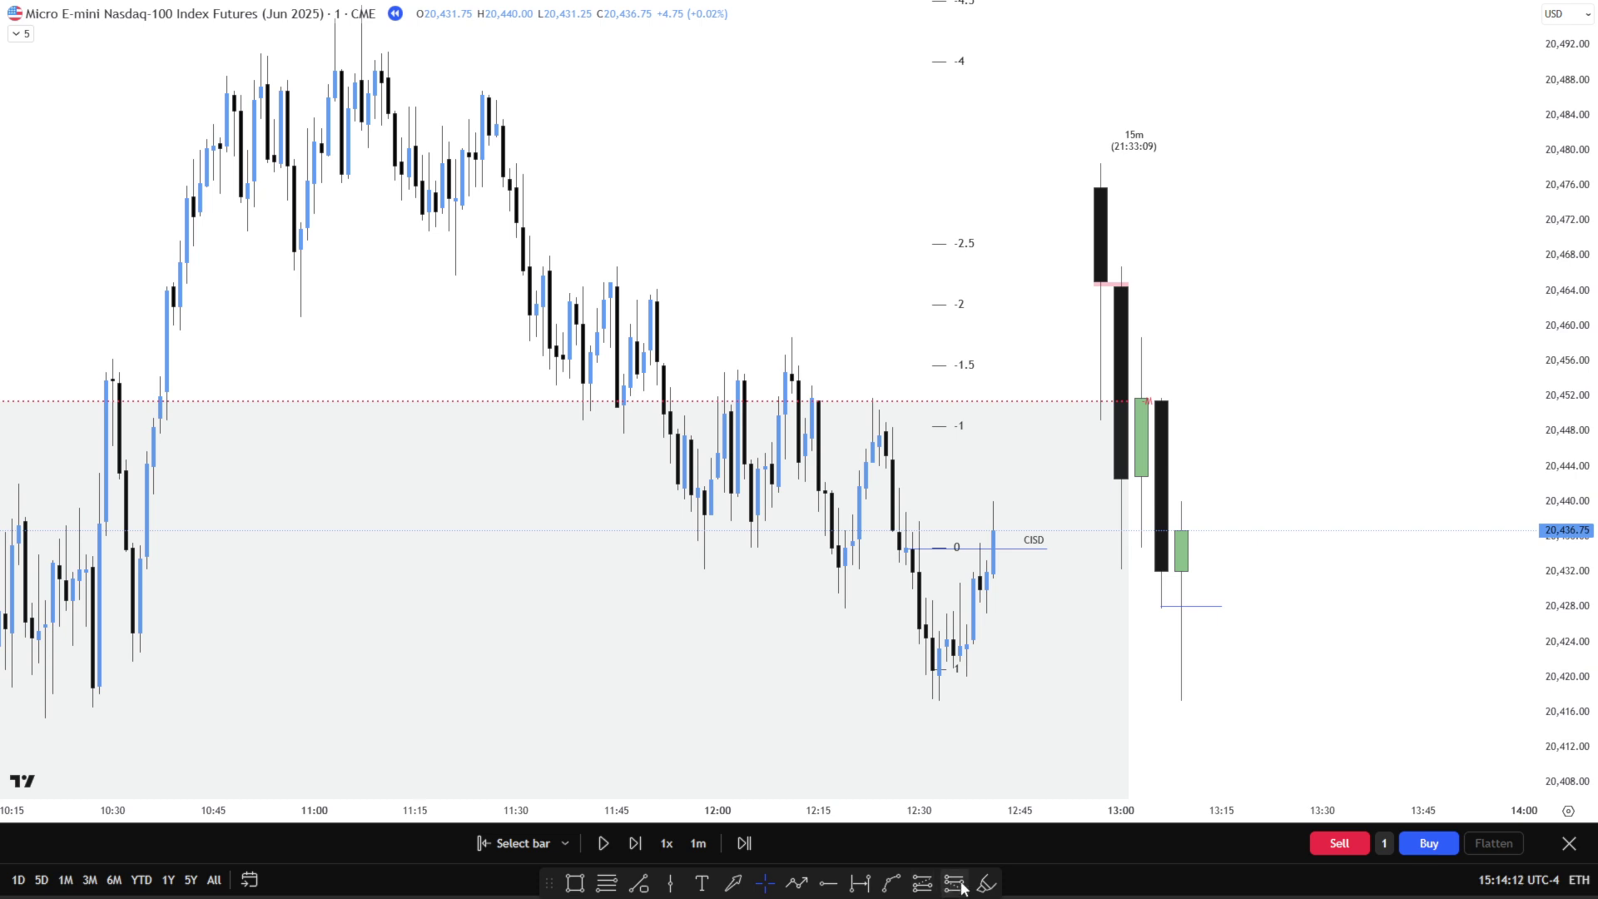
Step: Place a long position: entry 20,434.50, stop 20,421.25, target 20,462.00 at the -2 level
{"action": "left_click", "coordinate": [935, 884]}
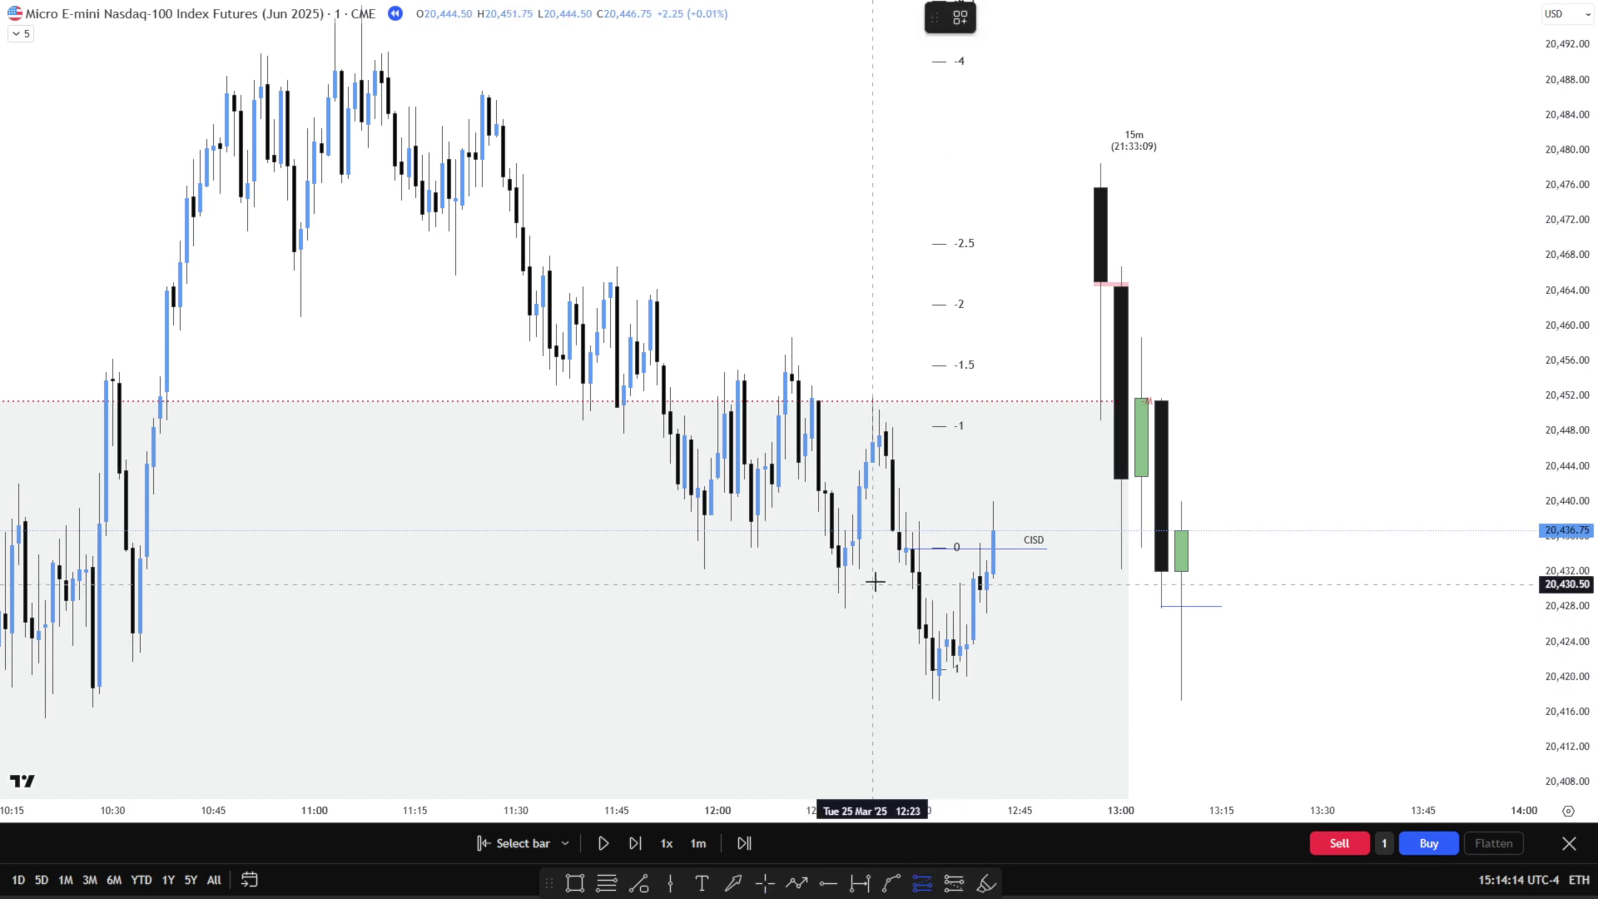
{"action": "left_click", "coordinate": [870, 549]}
{"action": "left_click_drag", "start_coordinate": [872, 694], "coordinate": [875, 666]}
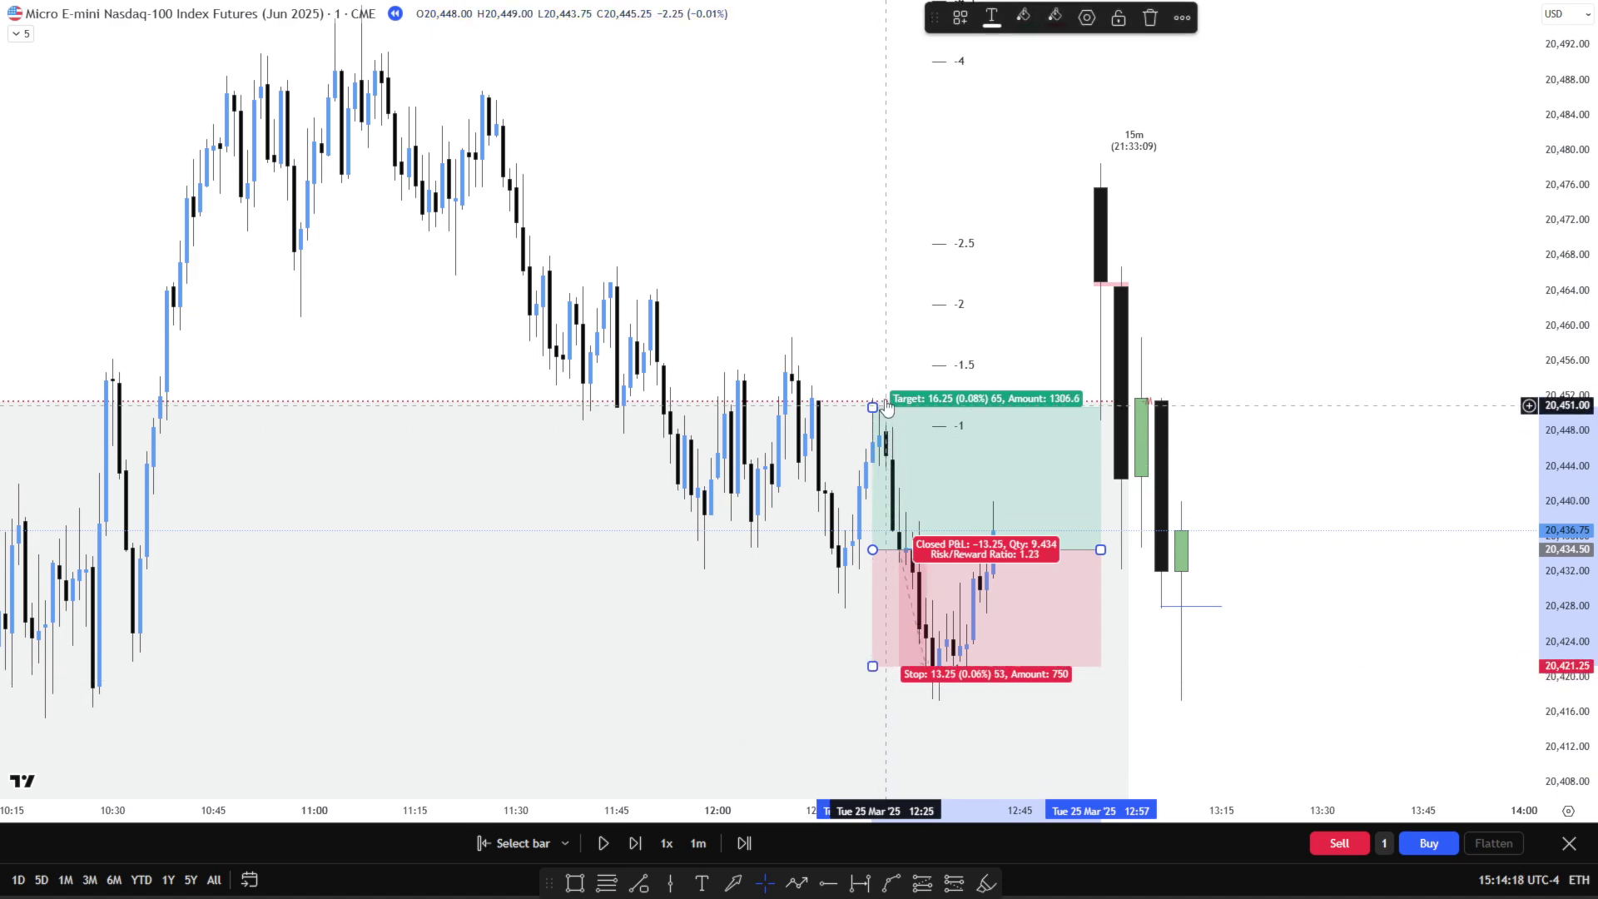
{"action": "left_click_drag", "start_coordinate": [873, 407], "coordinate": [880, 315]}
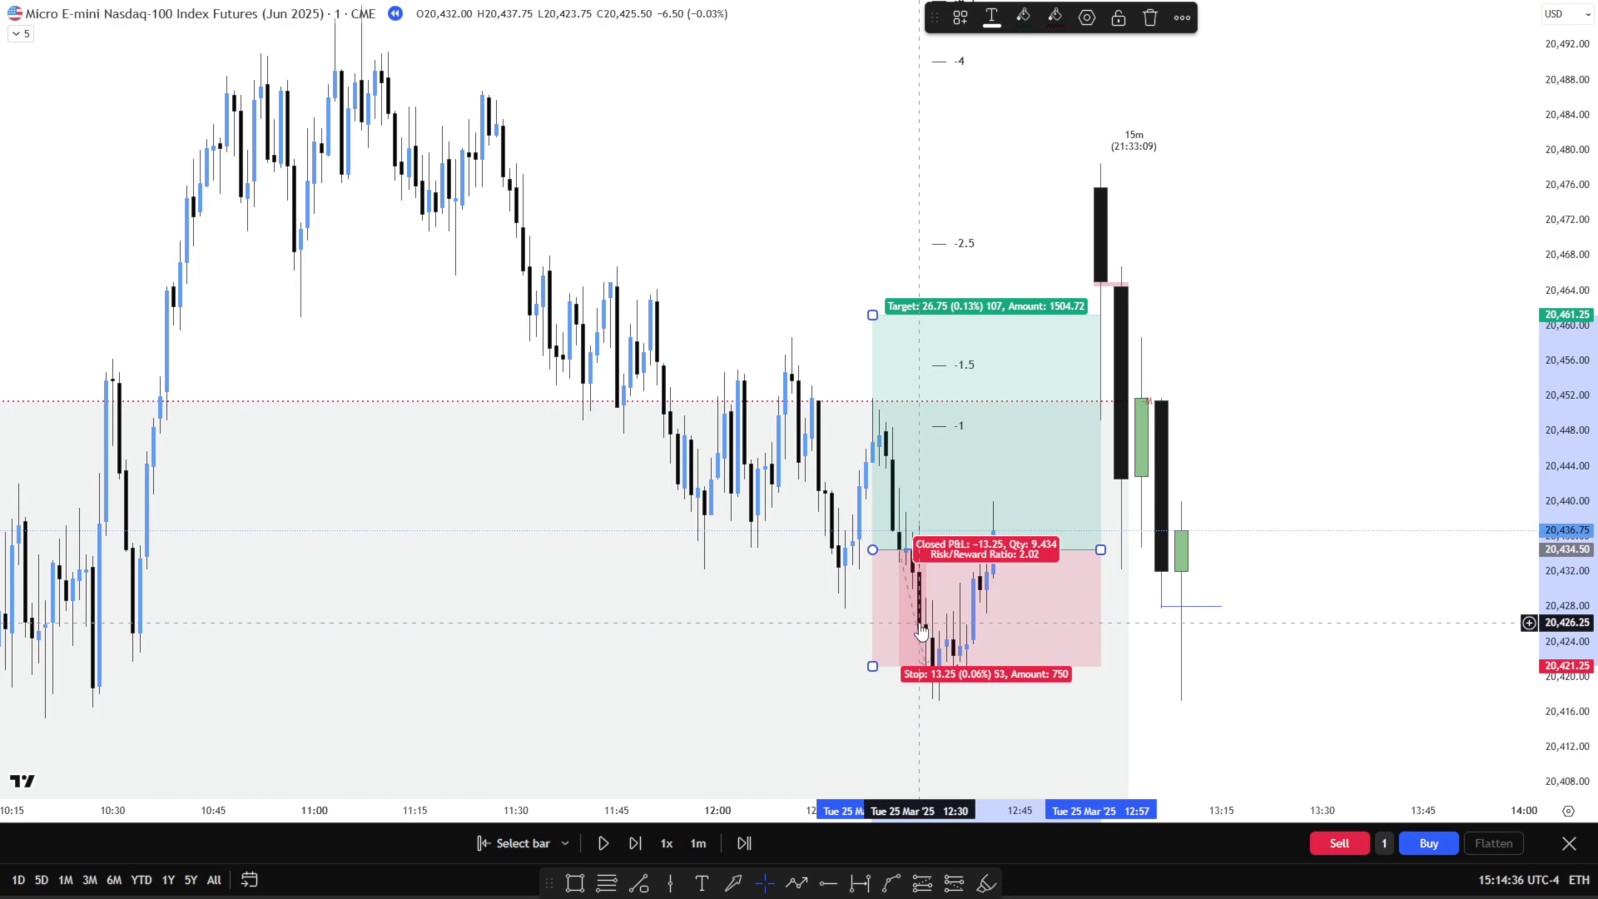
{"action": "left_click", "coordinate": [1227, 307]}
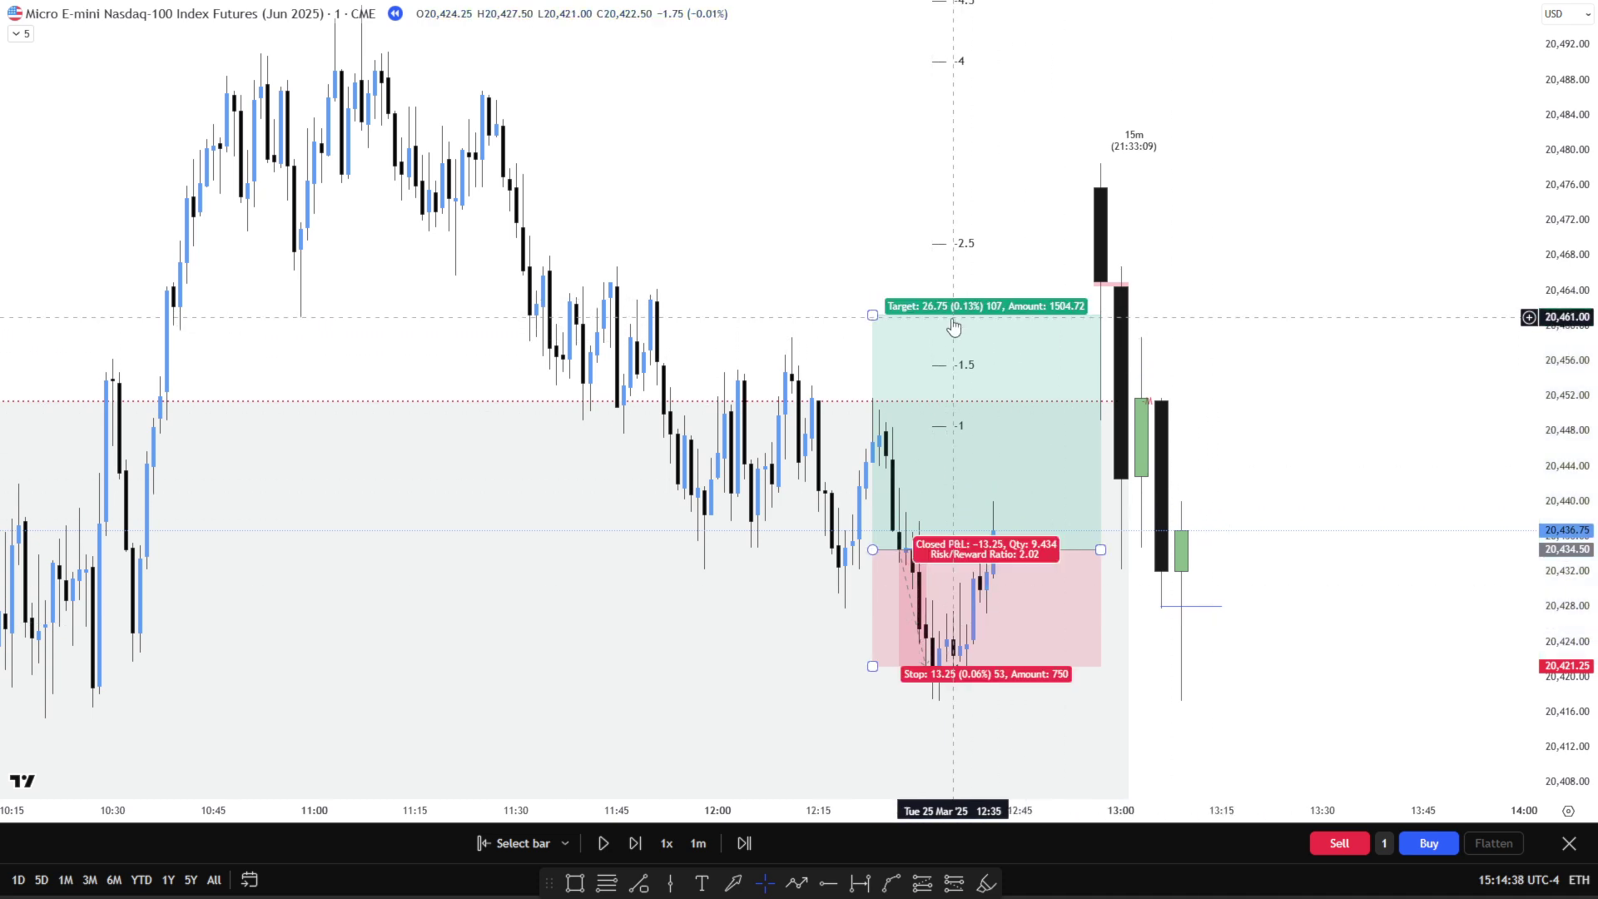
{"action": "left_click_drag", "start_coordinate": [873, 315], "coordinate": [872, 308]}
{"action": "left_click", "coordinate": [891, 298]}
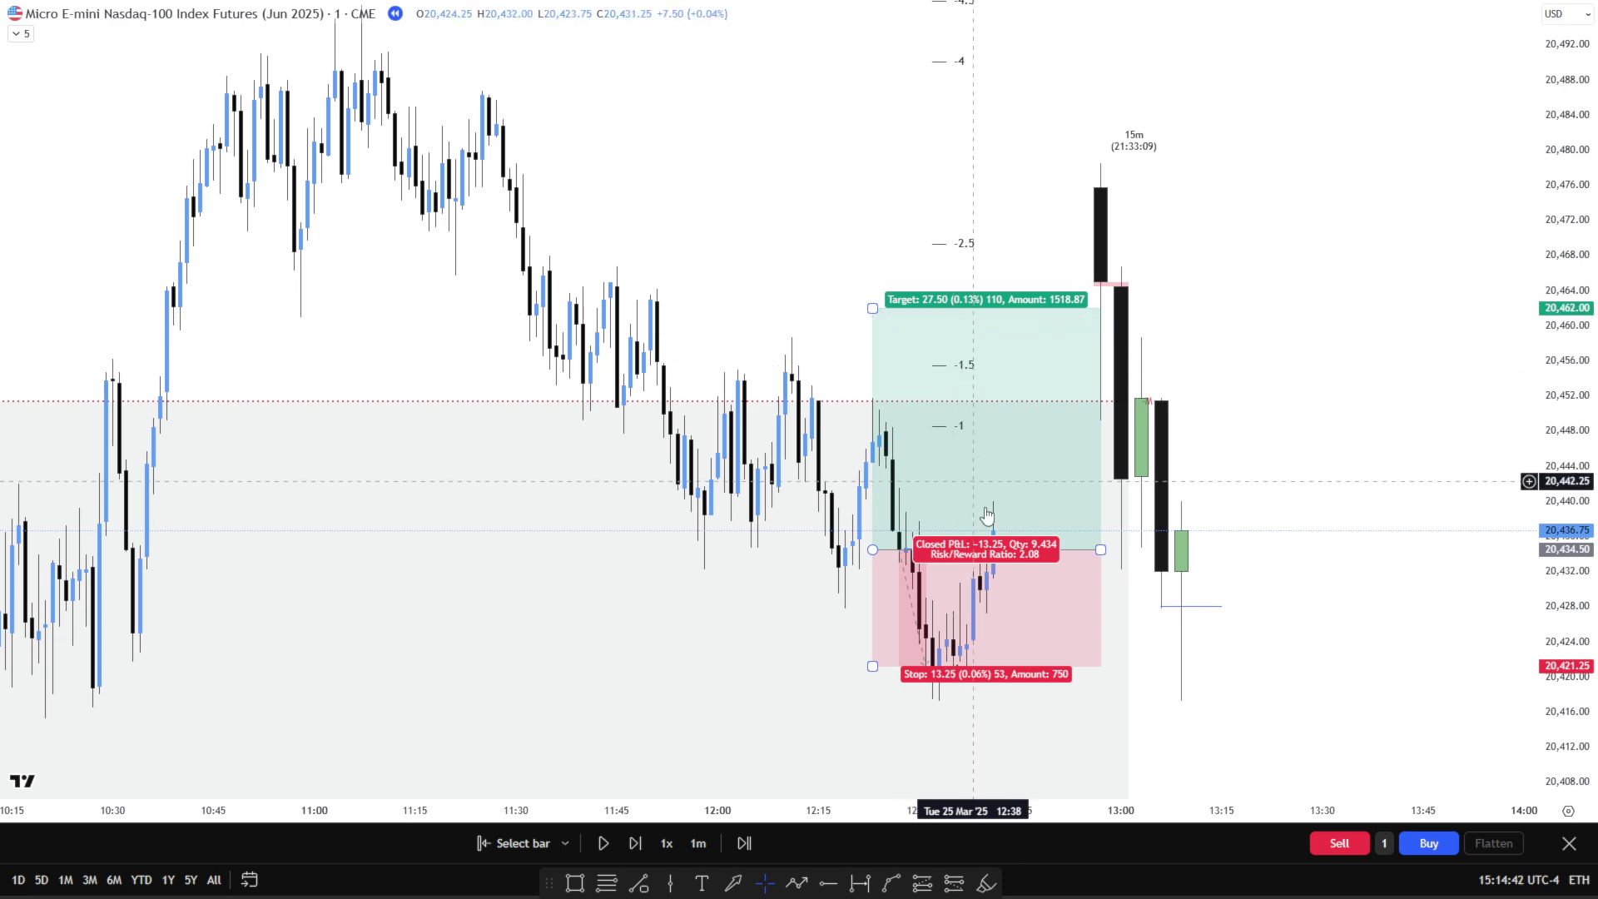
{"action": "left_click", "coordinate": [1183, 542]}
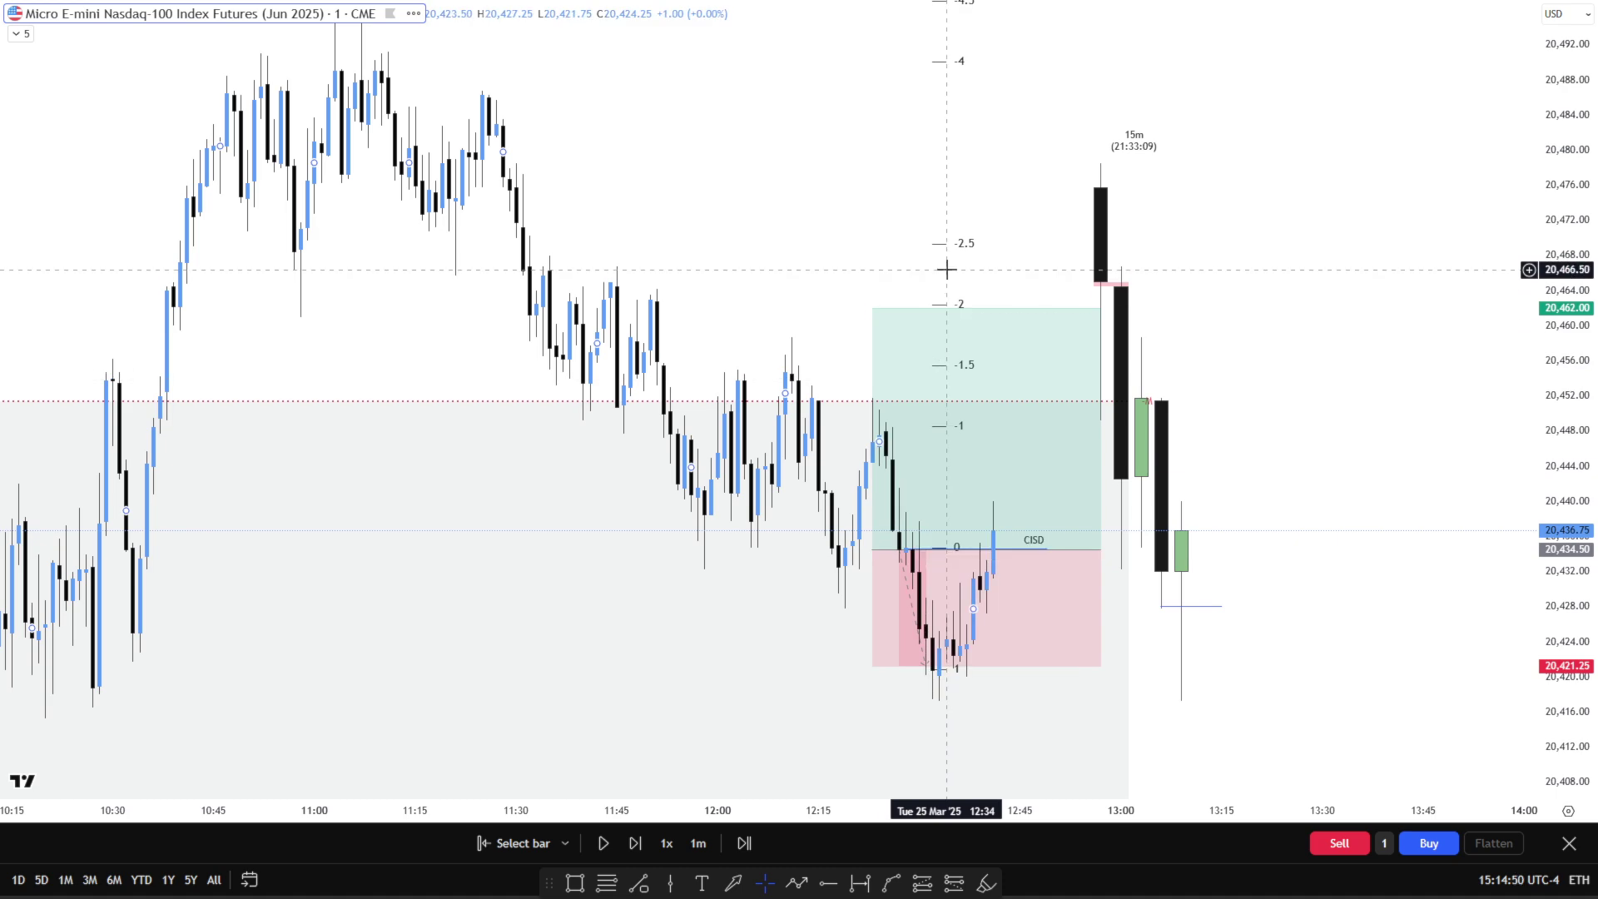
{"action": "double_click", "coordinate": [961, 249]}
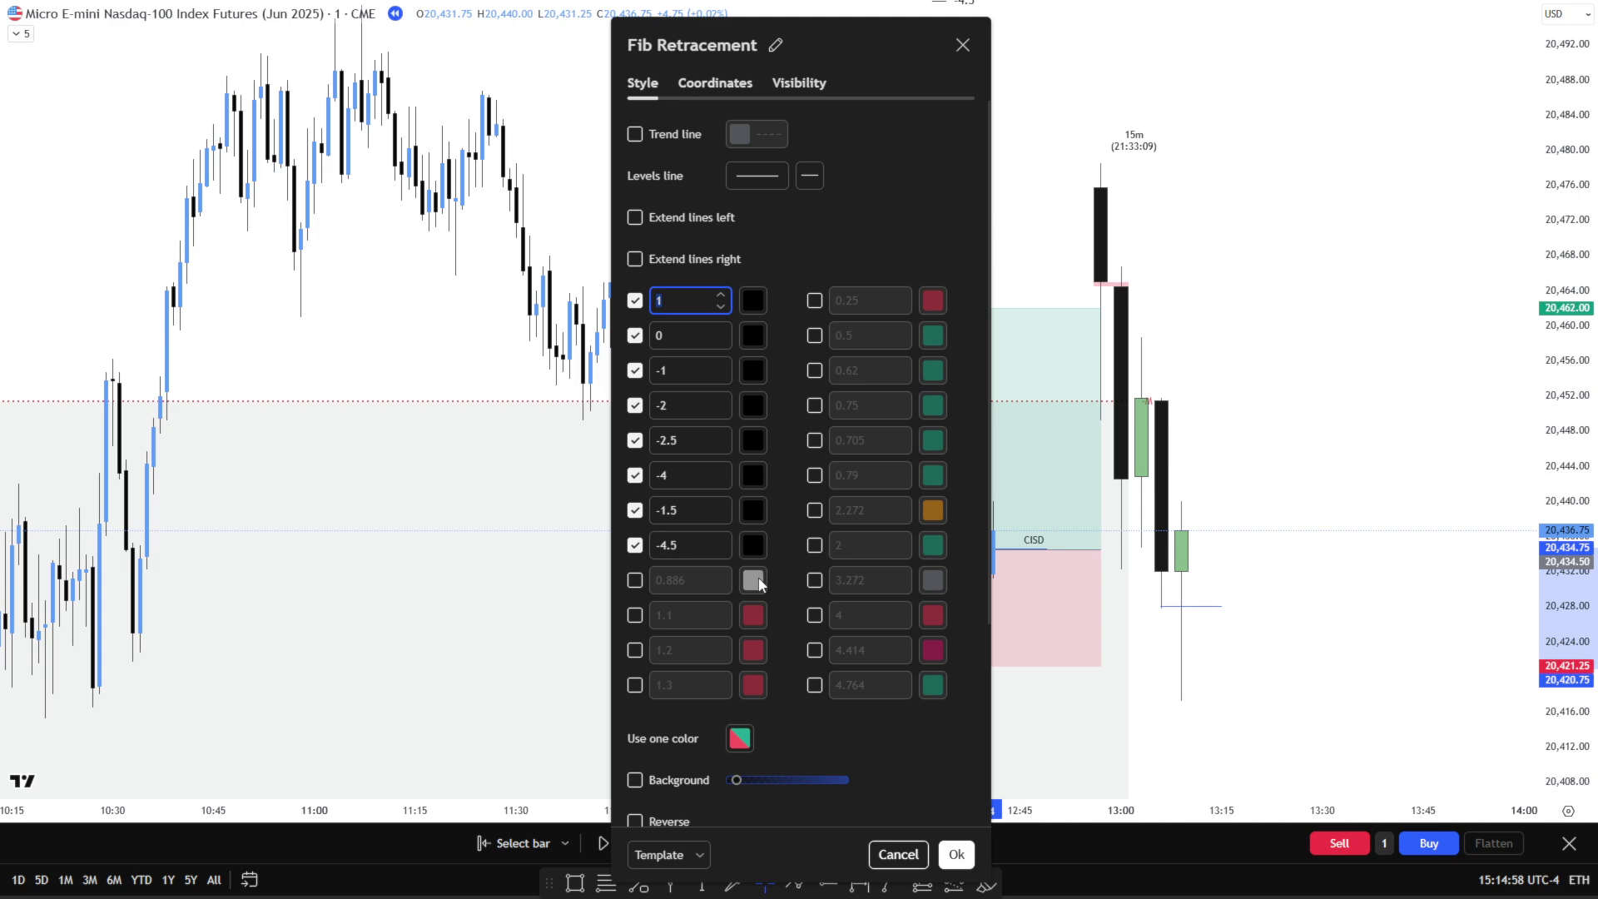
{"action": "left_click", "coordinate": [909, 865]}
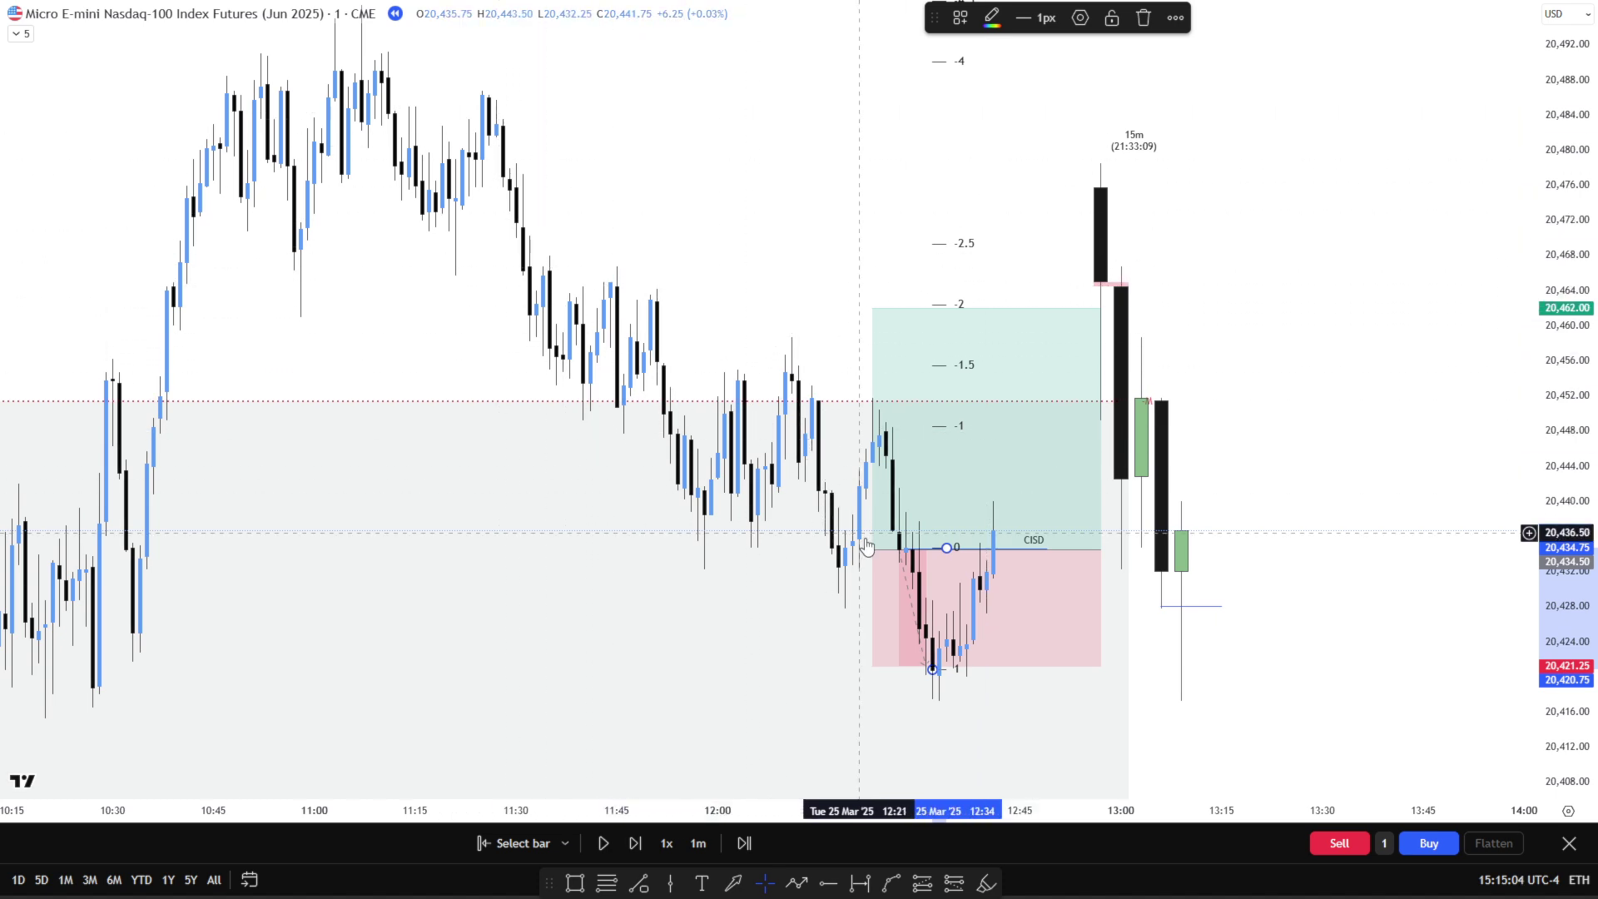
{"action": "left_click", "coordinate": [1353, 330]}
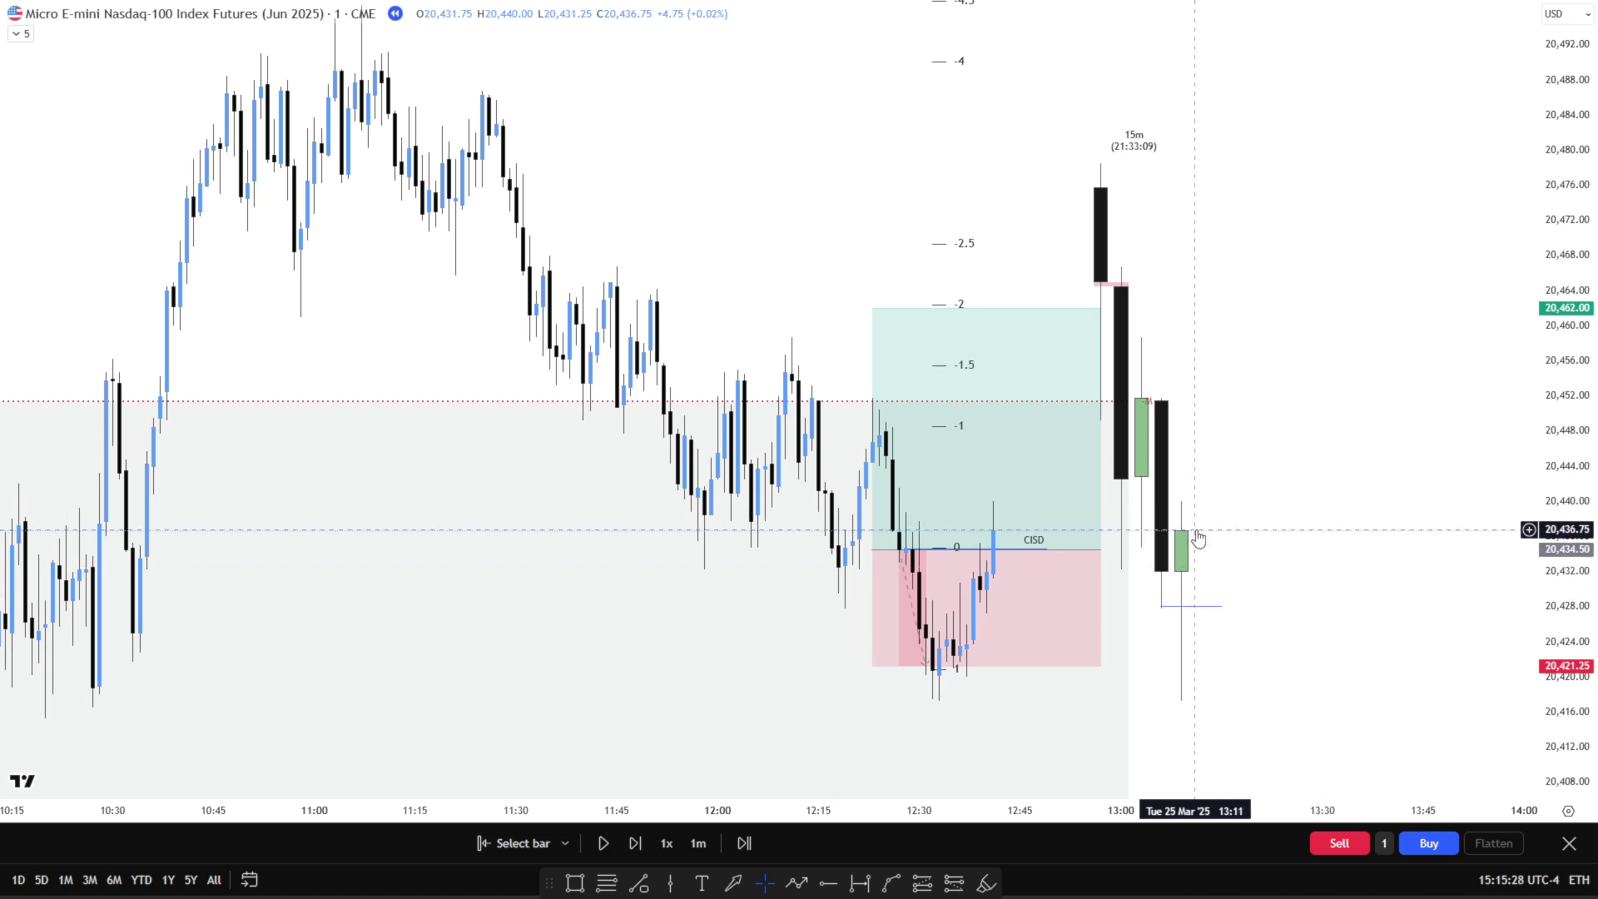
{"action": "mouse_move", "coordinate": [1001, 613]}
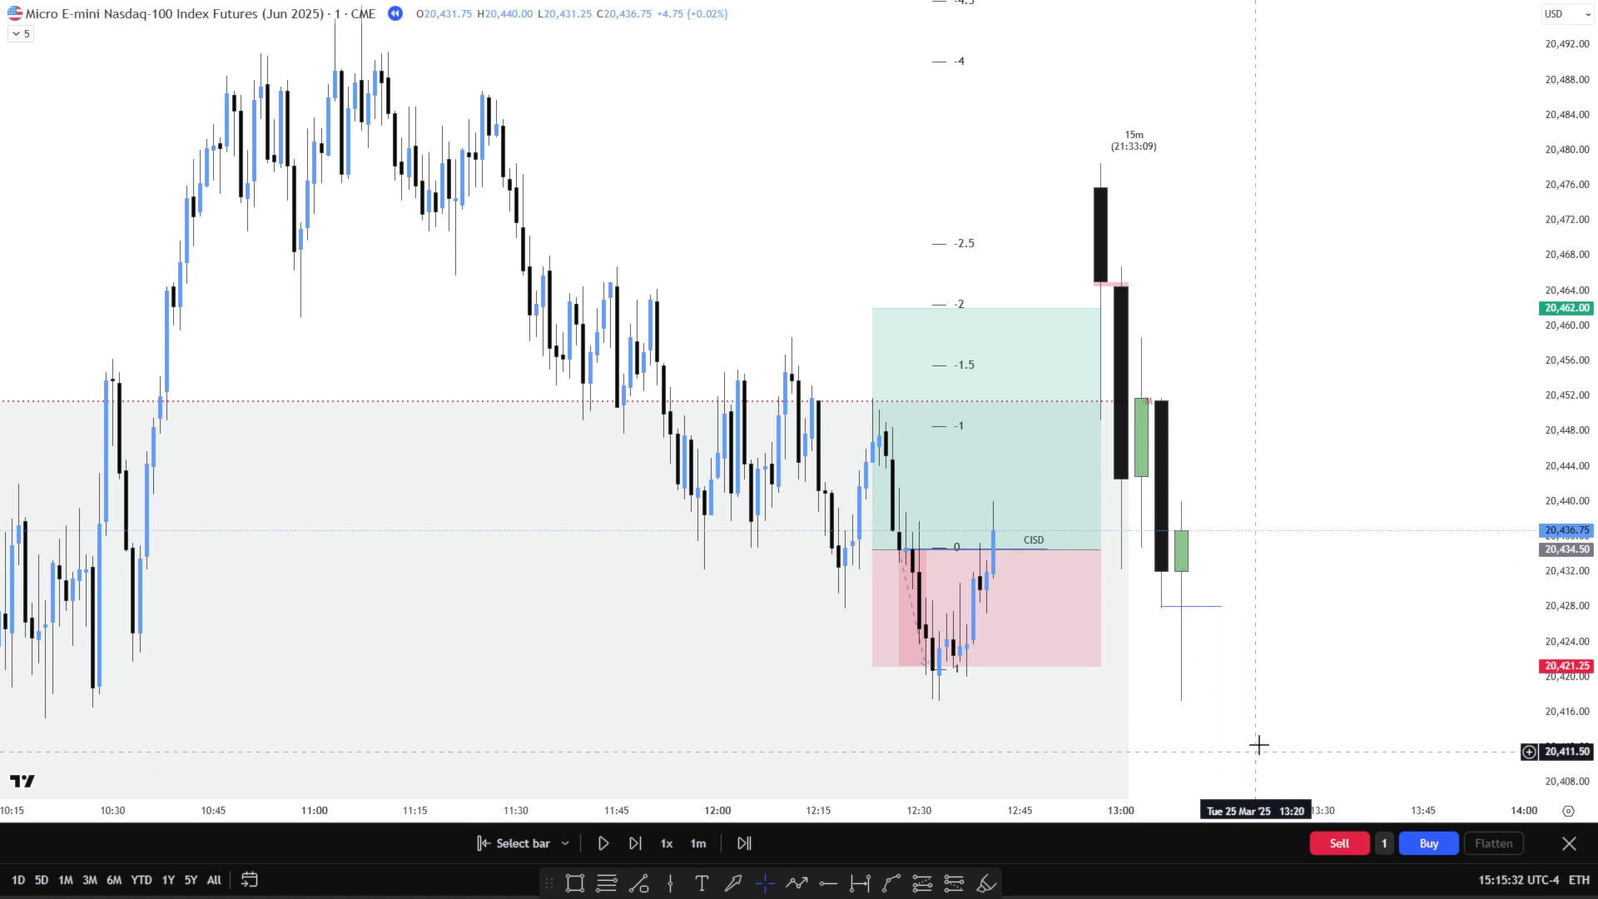
{"action": "mouse_move", "coordinate": [1024, 545]}
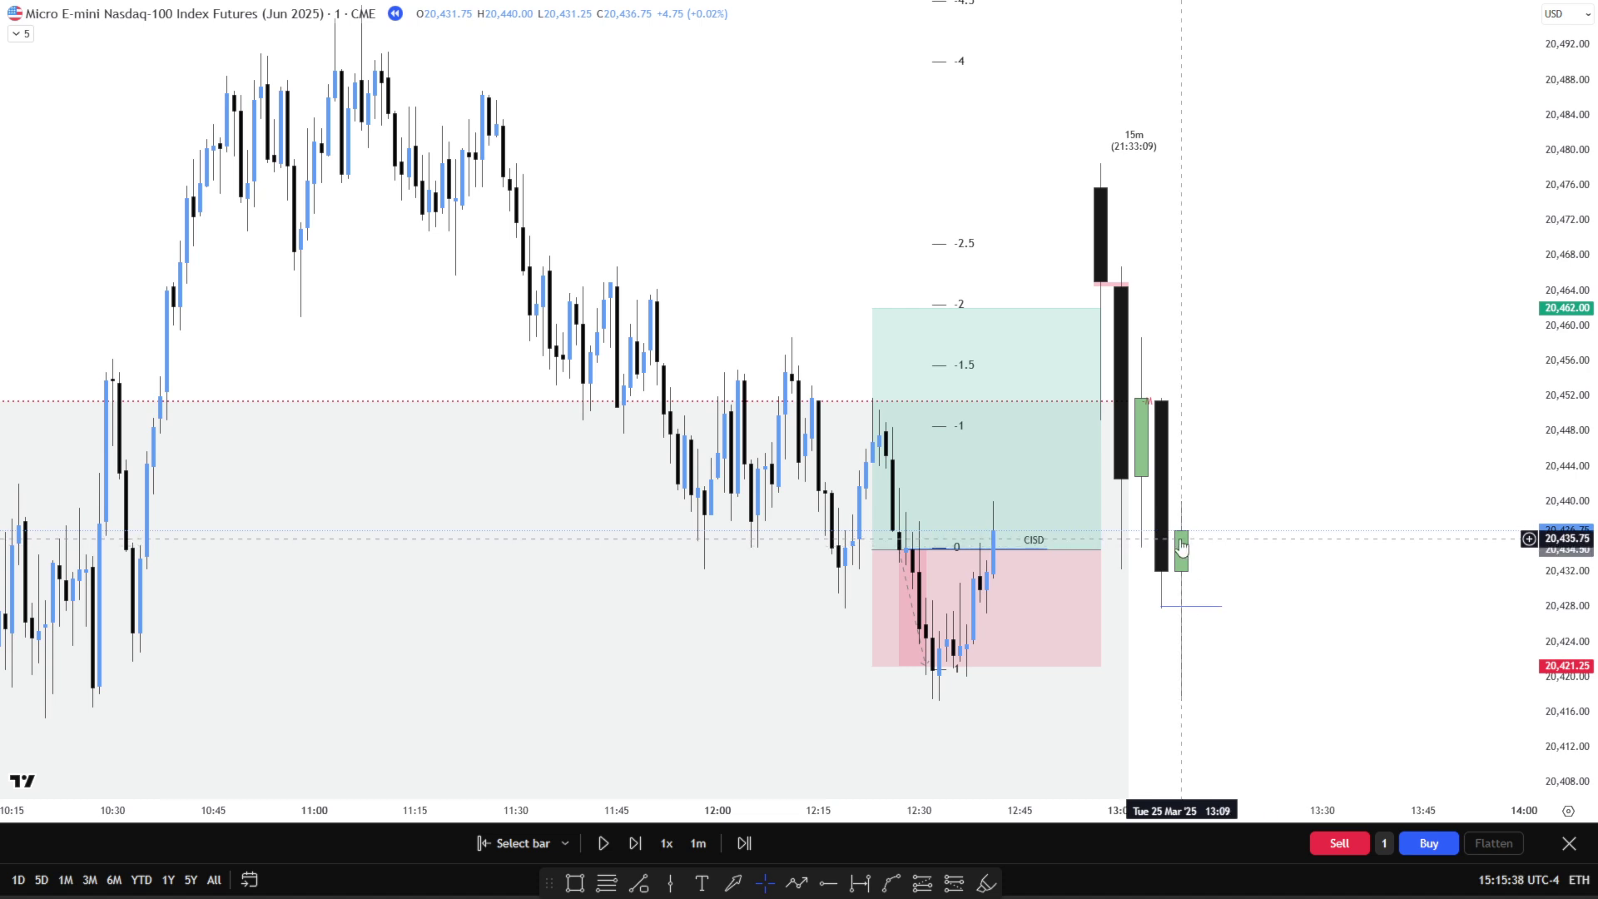
{"action": "mouse_move", "coordinate": [985, 573]}
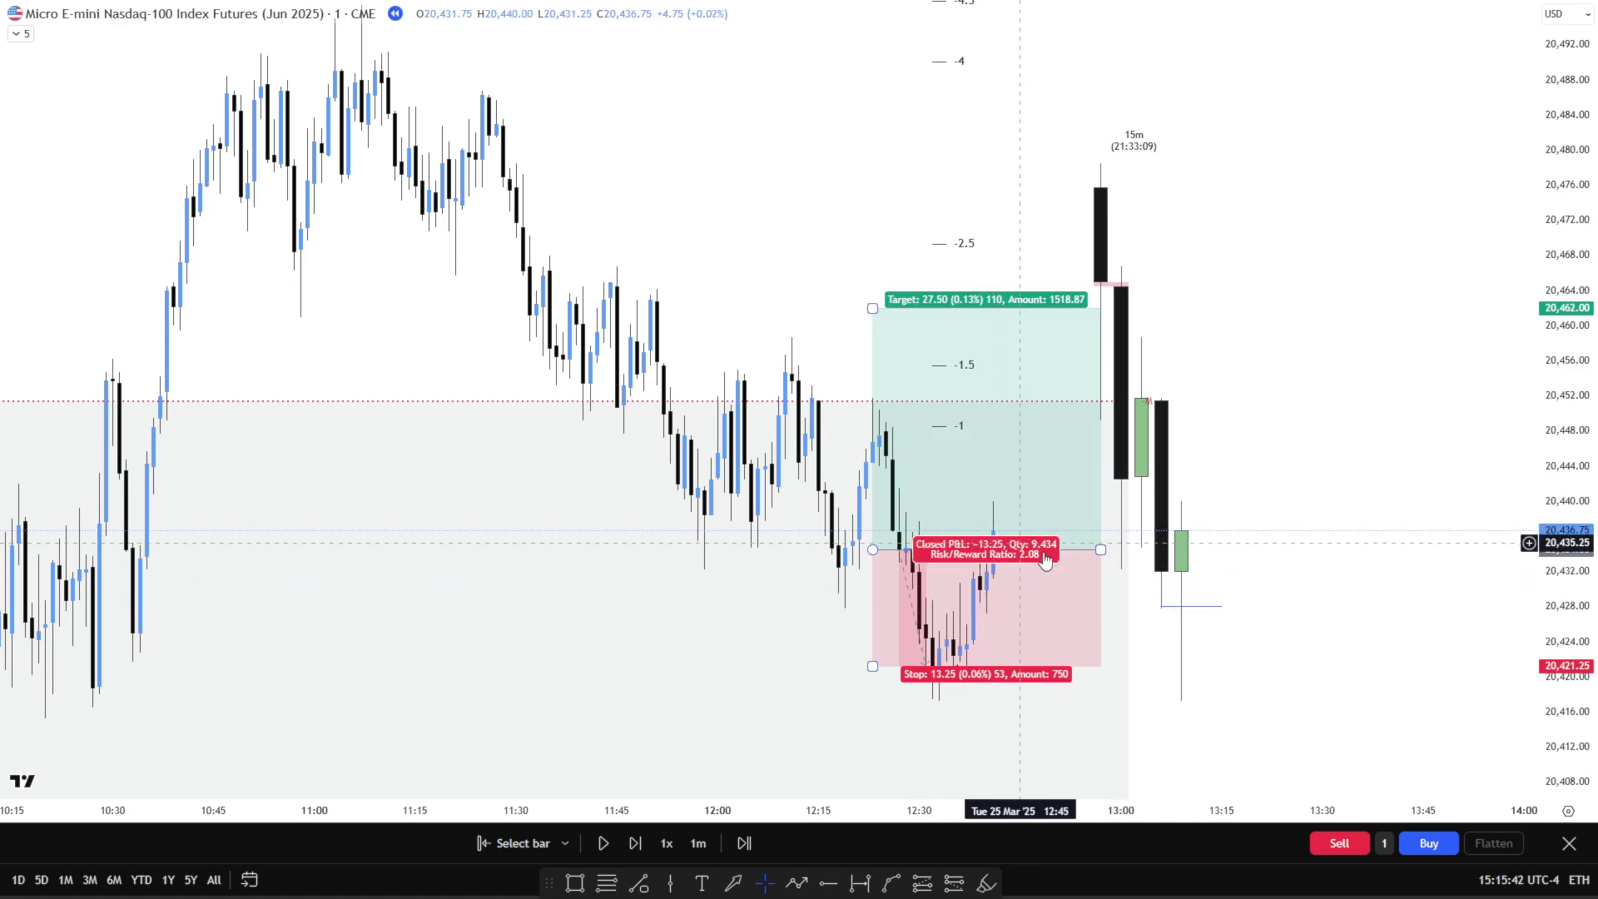
Step: Delete the long position, keep the CISD line, and stretch the price scale so candles look taller
{"action": "left_click", "coordinate": [1056, 613]}
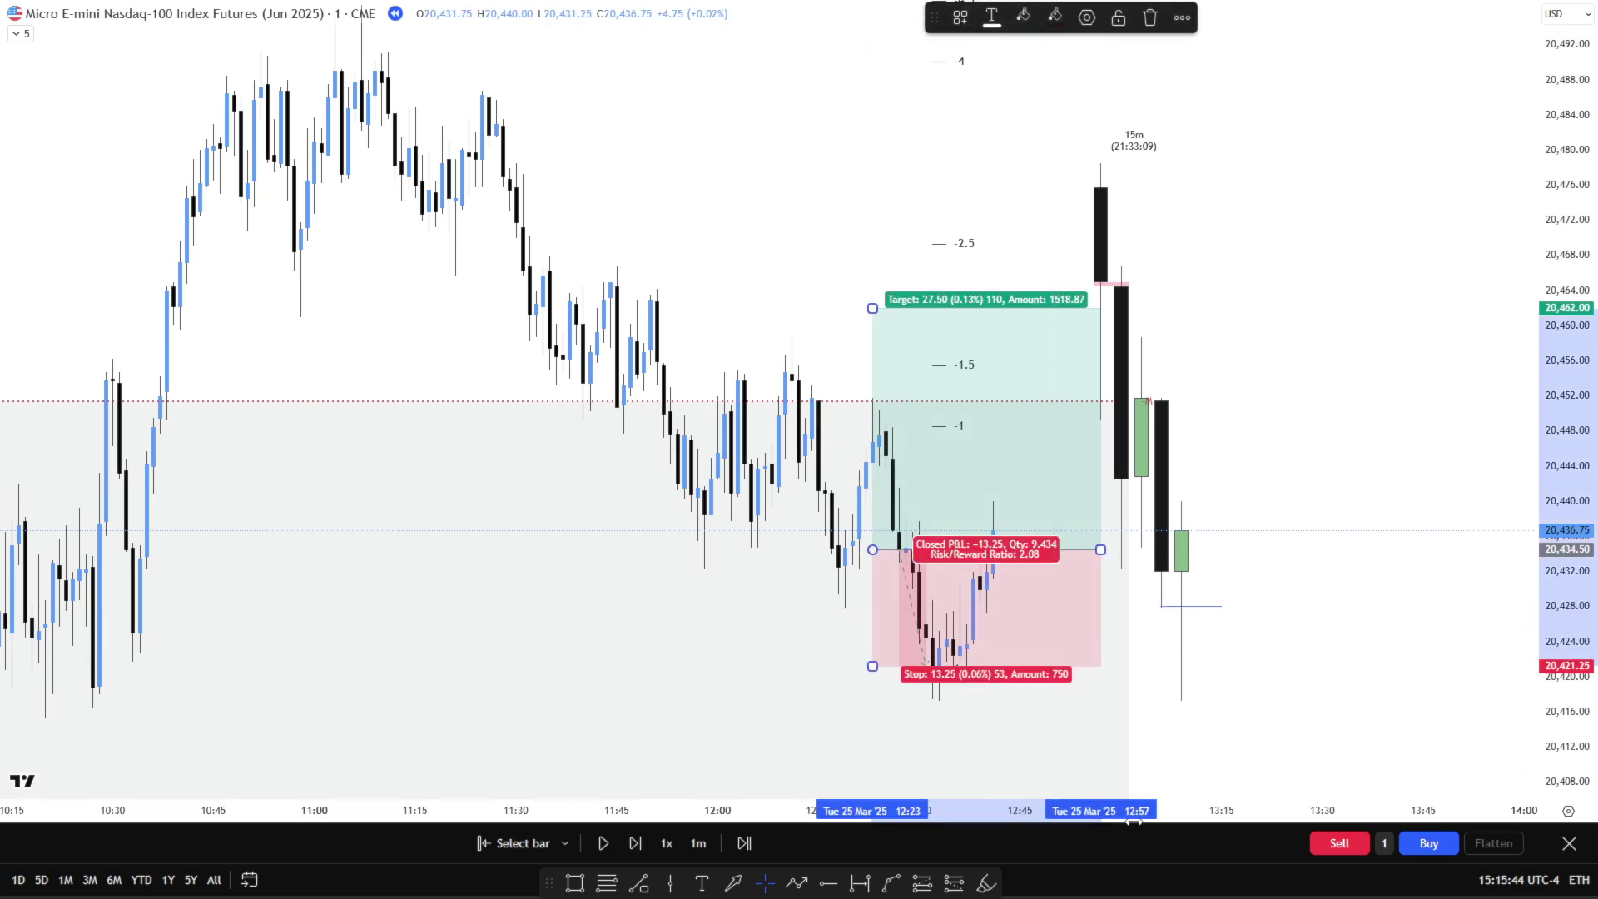
{"action": "key", "text": "Delete"}
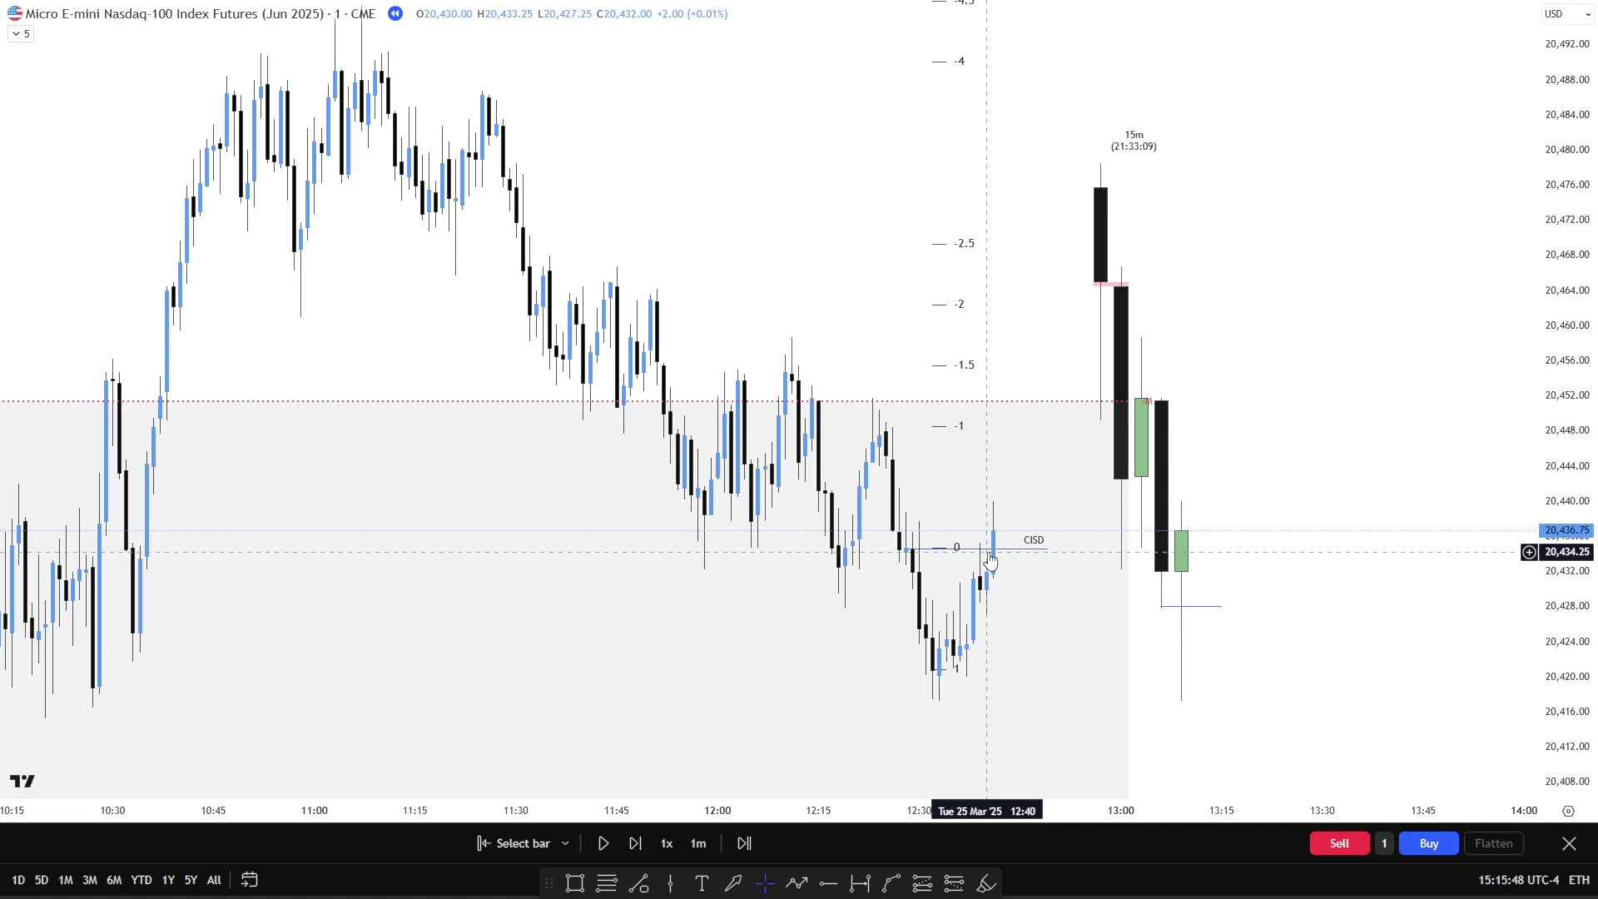
{"action": "left_click", "coordinate": [1028, 548]}
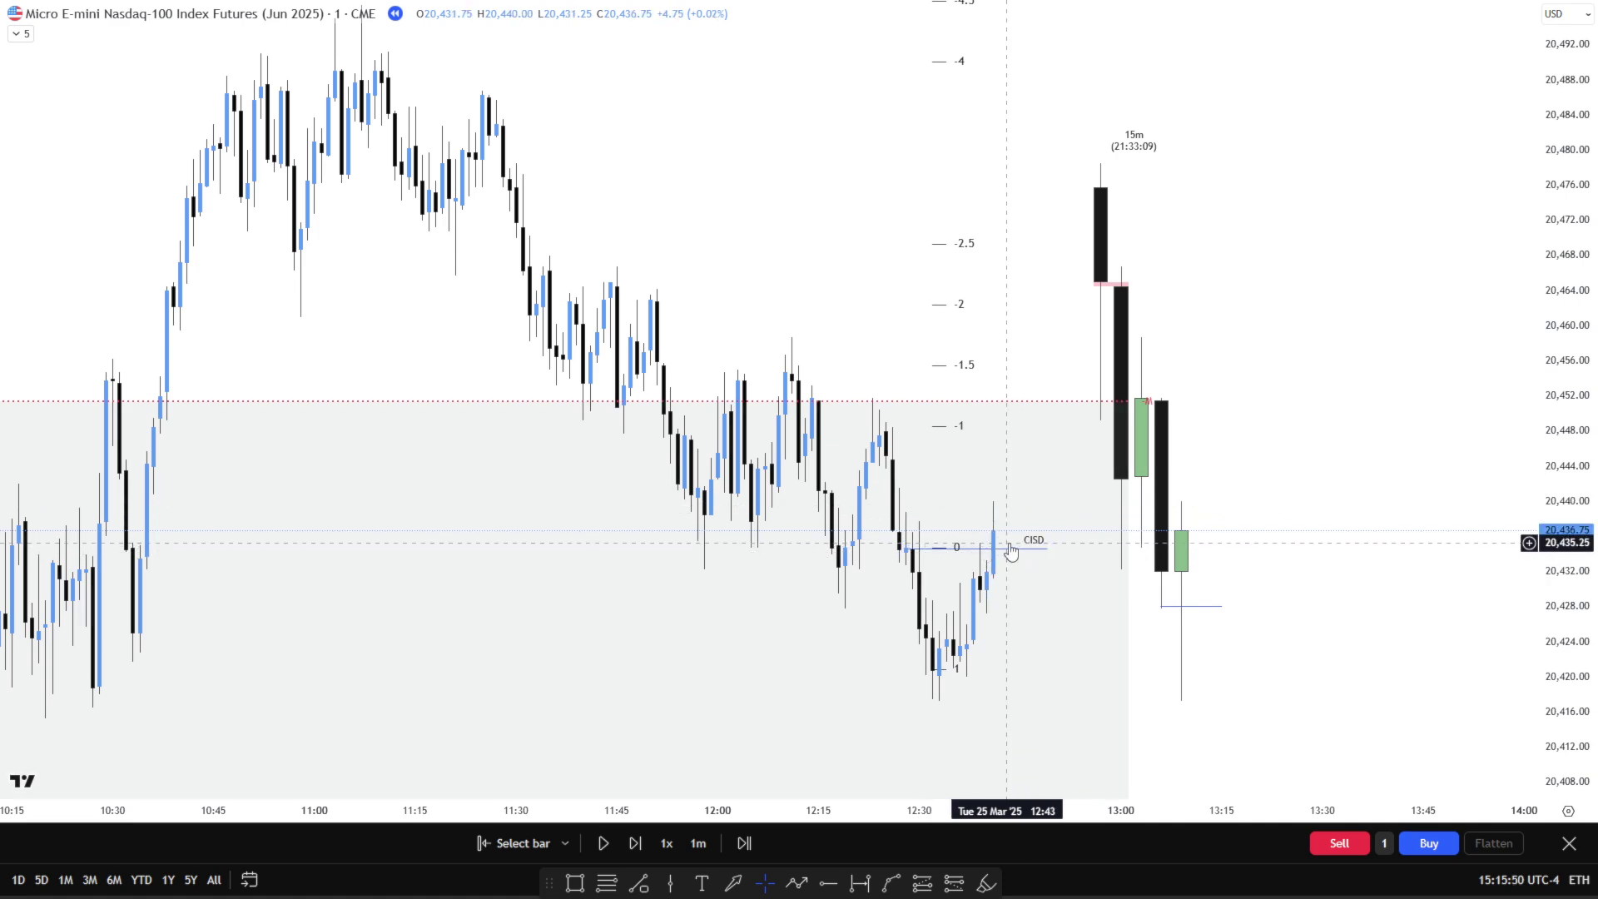
{"action": "left_click", "coordinate": [1007, 559]}
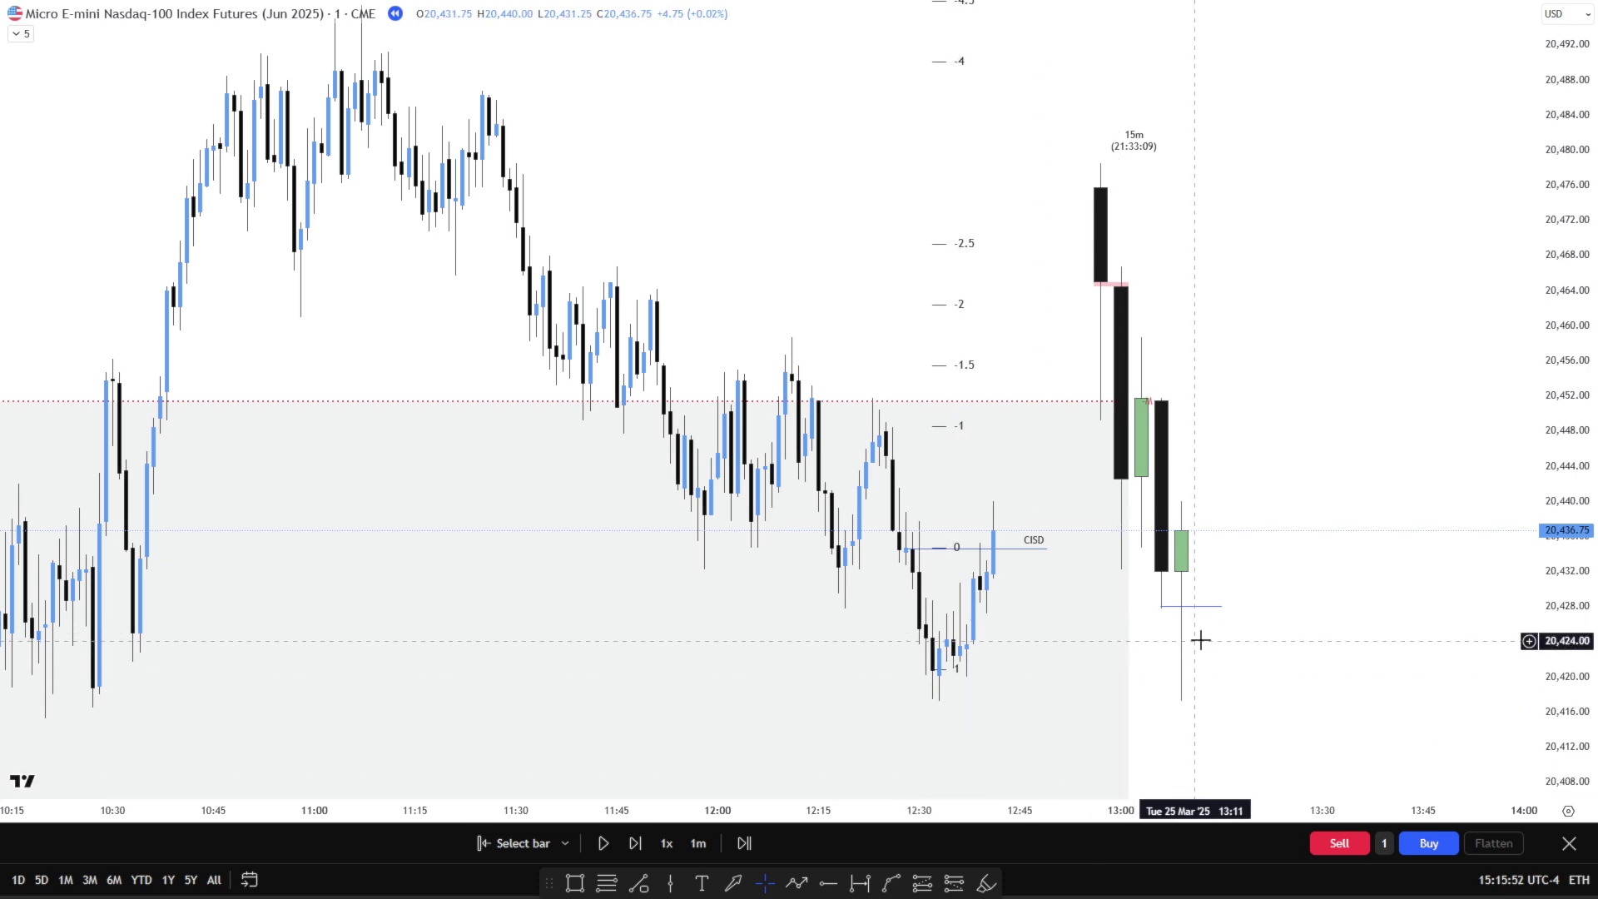
{"action": "left_click_drag", "start_coordinate": [1561, 679], "coordinate": [1560, 616]}
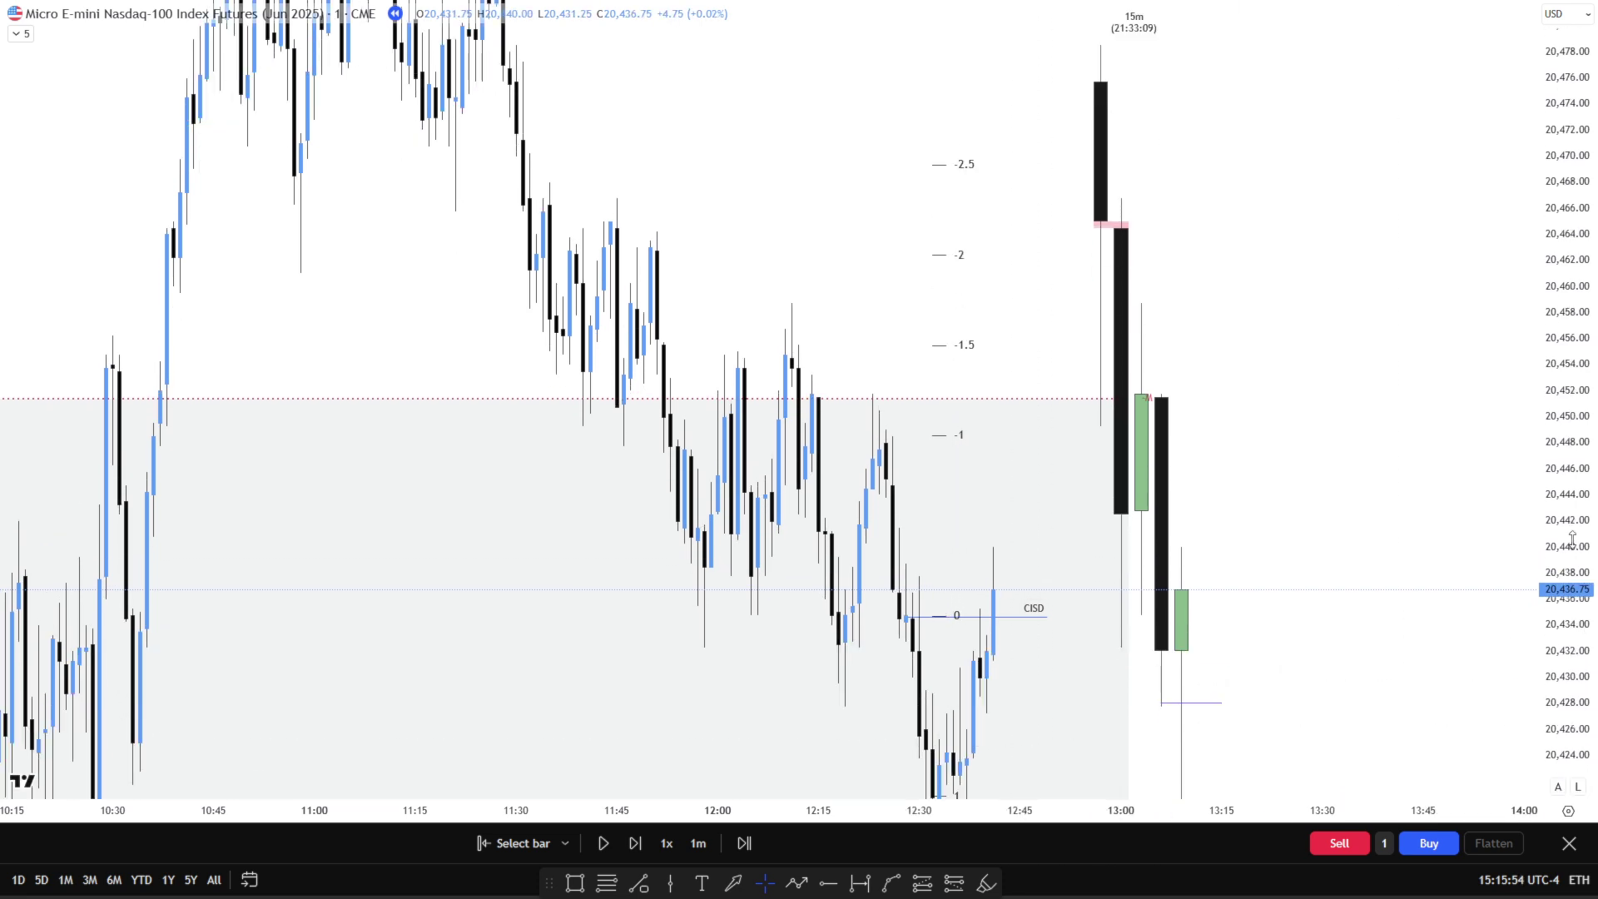
{"action": "scroll", "coordinate": [1365, 508], "scroll_direction": "up", "scroll_amount": 3}
Step: Draw purple zones at 20,425.5–20,428.5 and 20,433–20,436 around the CISD line, then advance one bar
{"action": "scroll", "coordinate": [1370, 507], "scroll_direction": "up", "scroll_amount": 1}
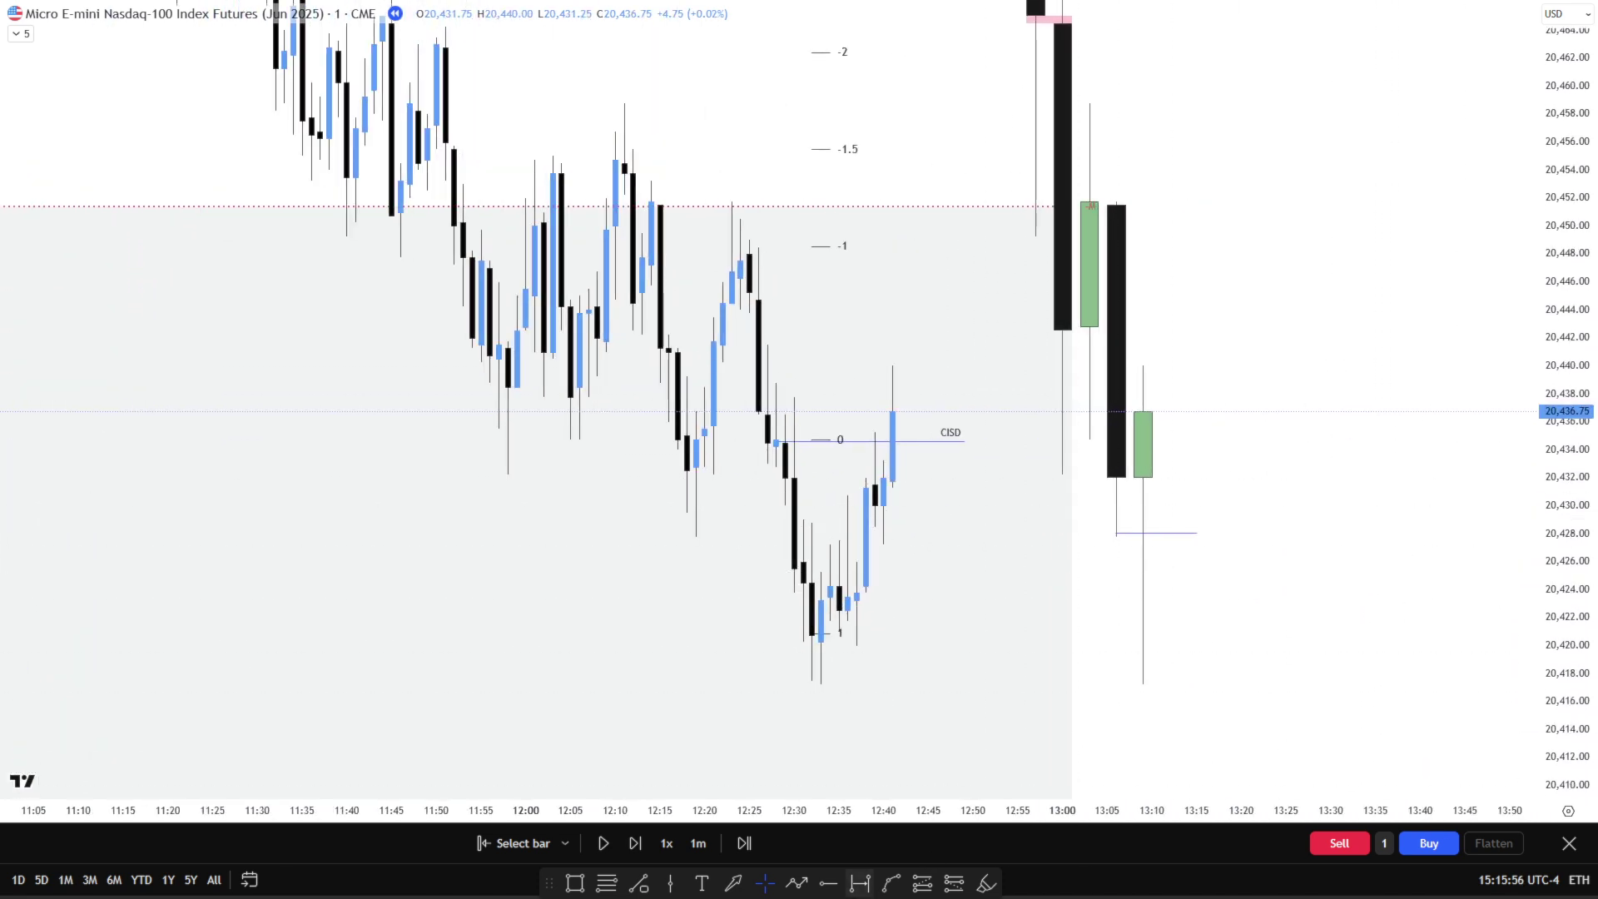
{"action": "left_click", "coordinate": [574, 884]}
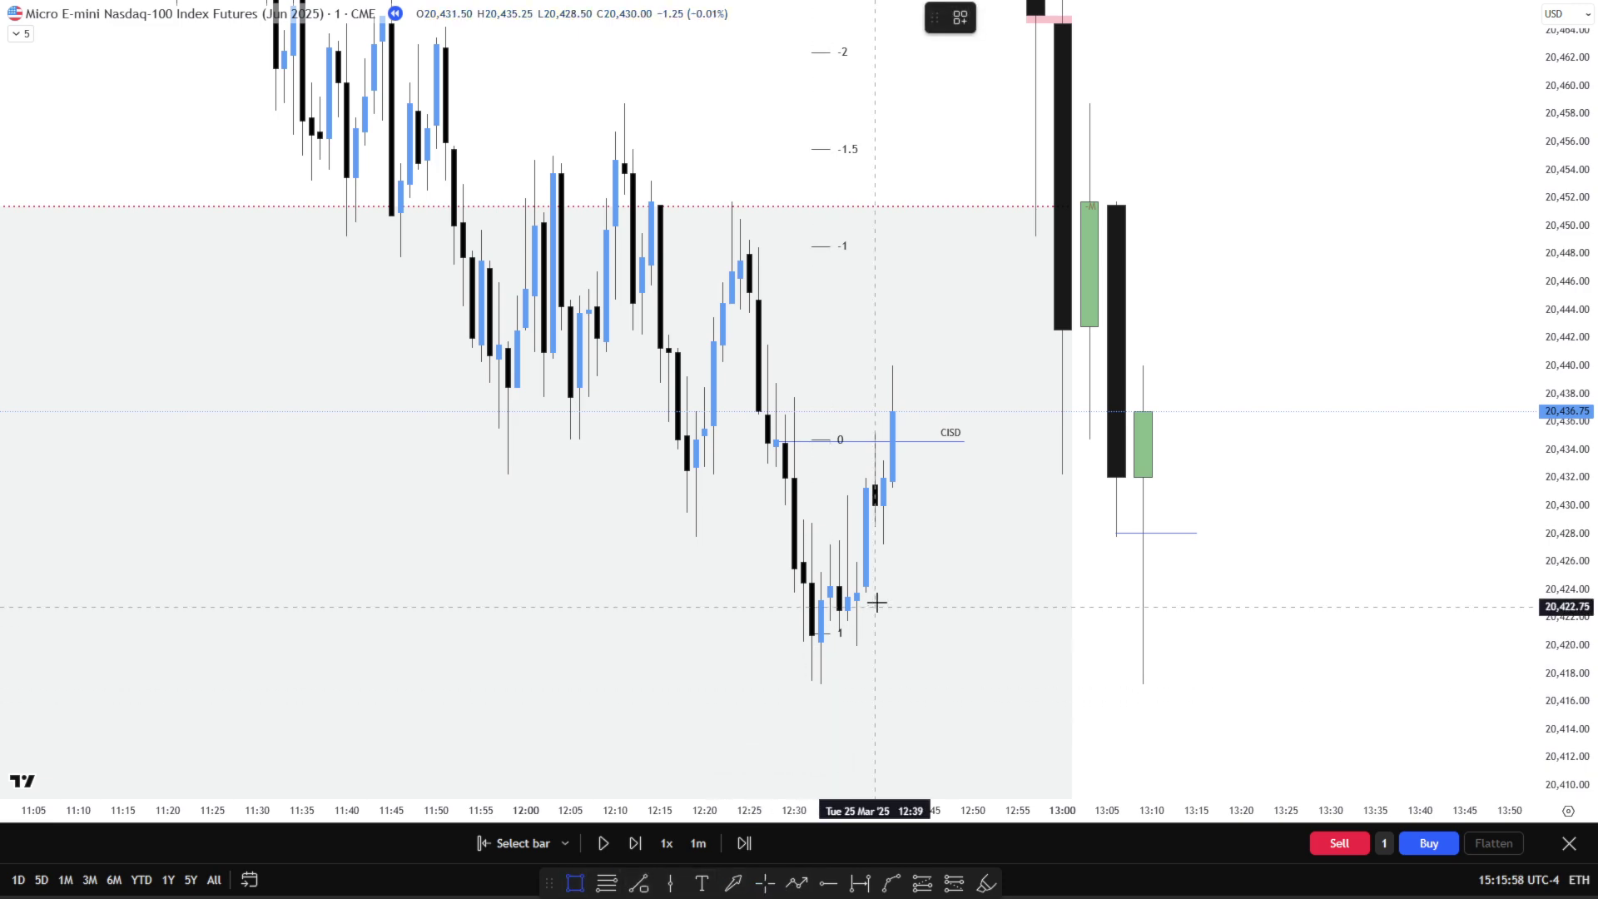
{"action": "left_click_drag", "start_coordinate": [857, 563], "coordinate": [985, 527]}
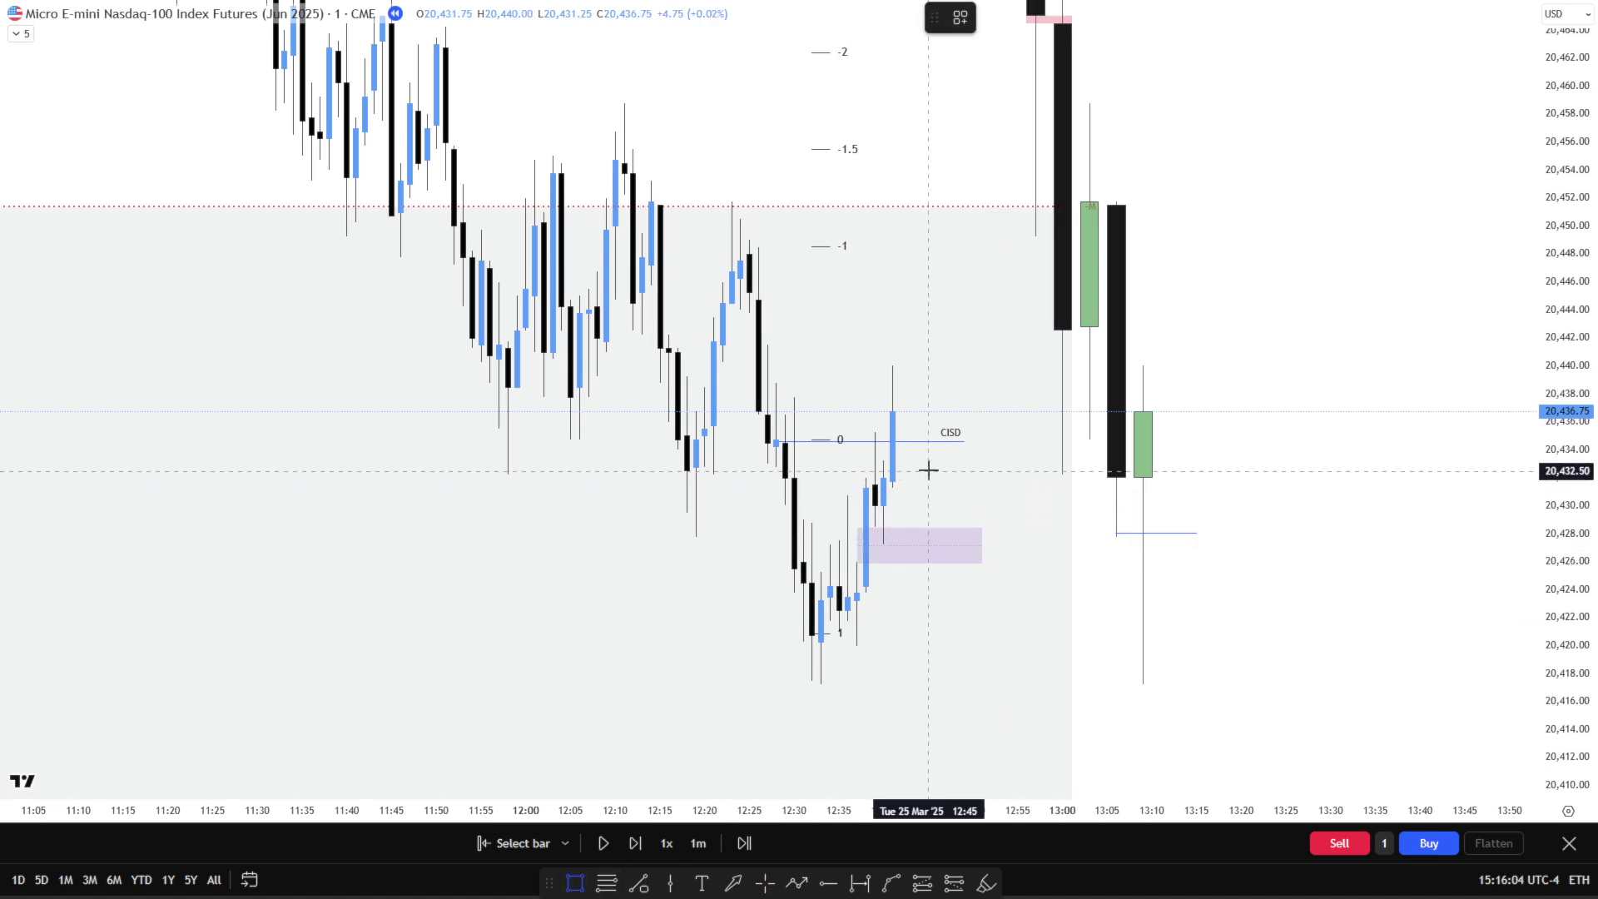
{"action": "left_click_drag", "start_coordinate": [883, 462], "coordinate": [999, 429]}
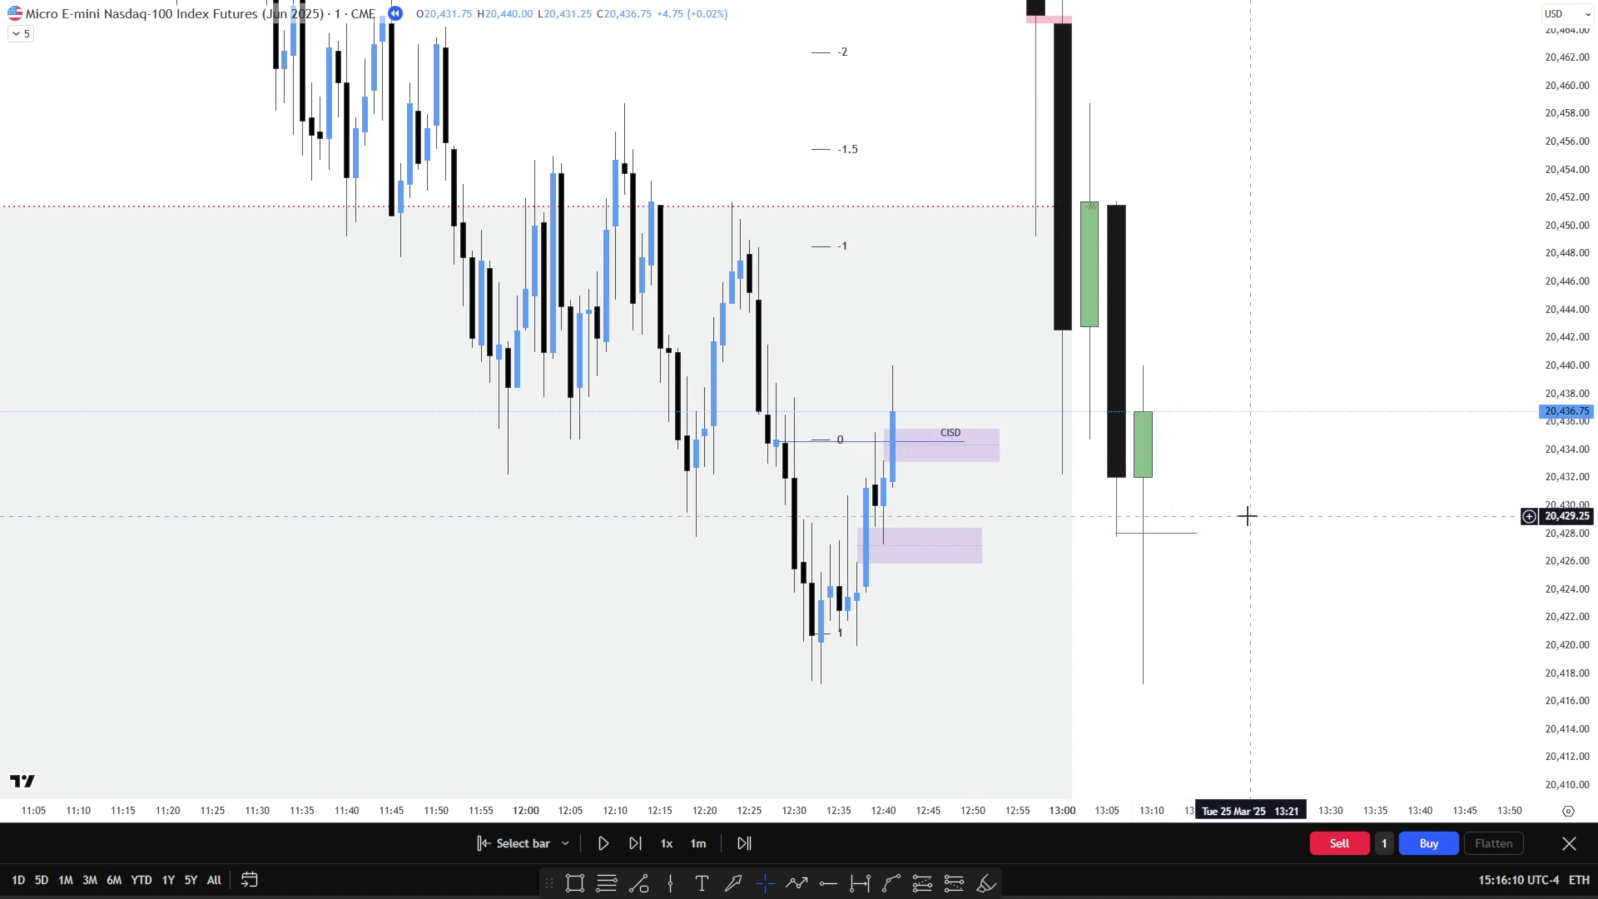
{"action": "key", "text": "shift+Right"}
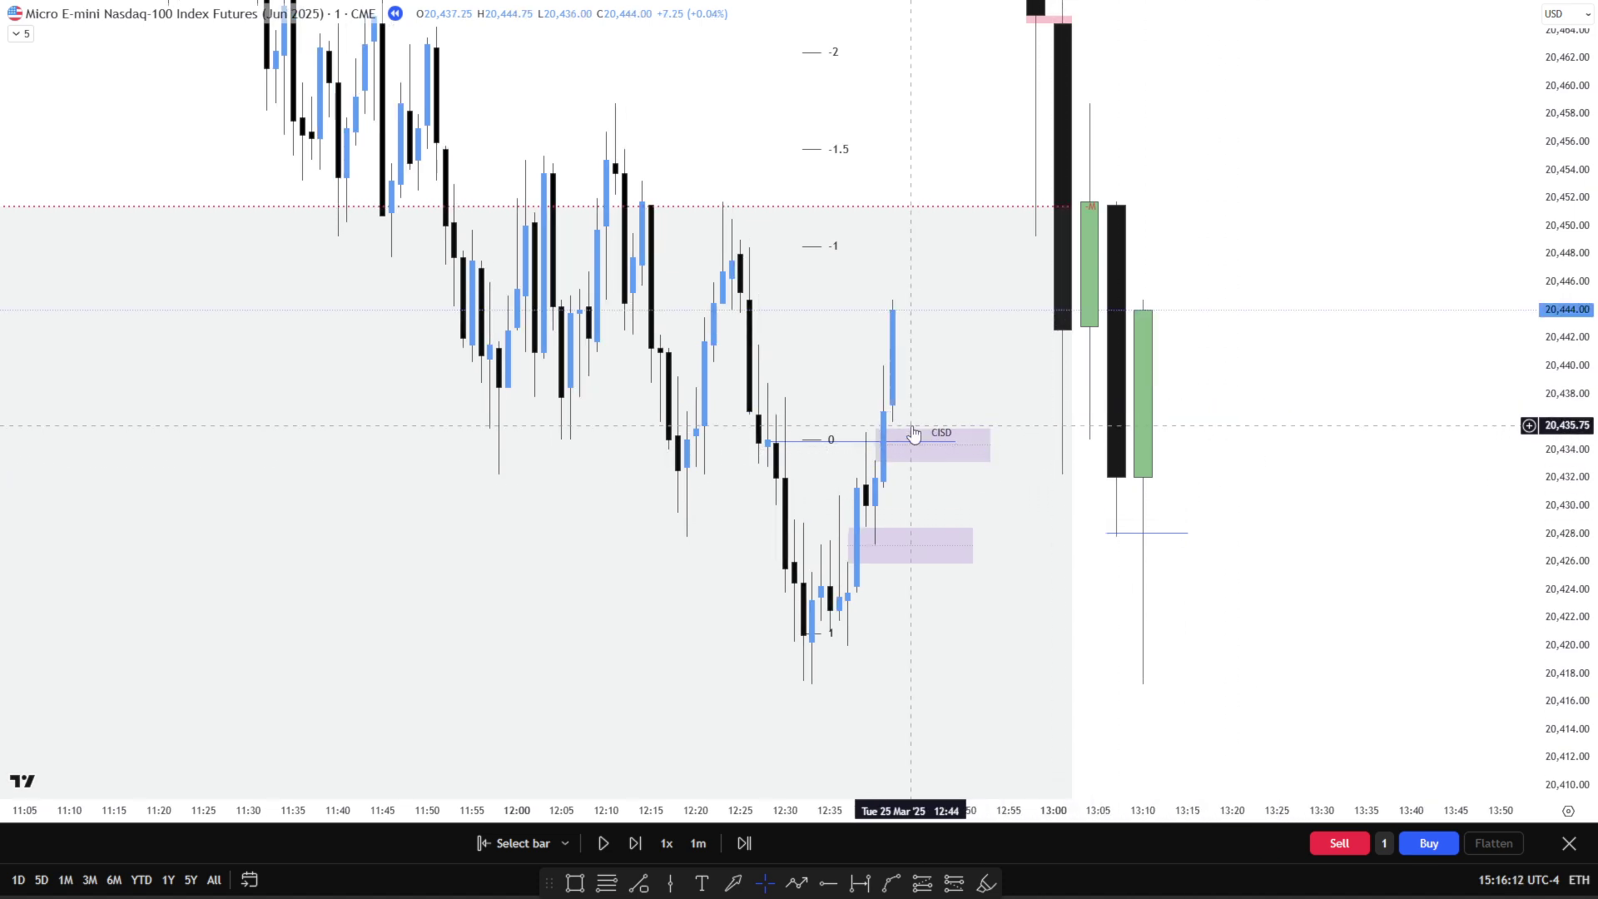
{"action": "left_click", "coordinate": [935, 422]}
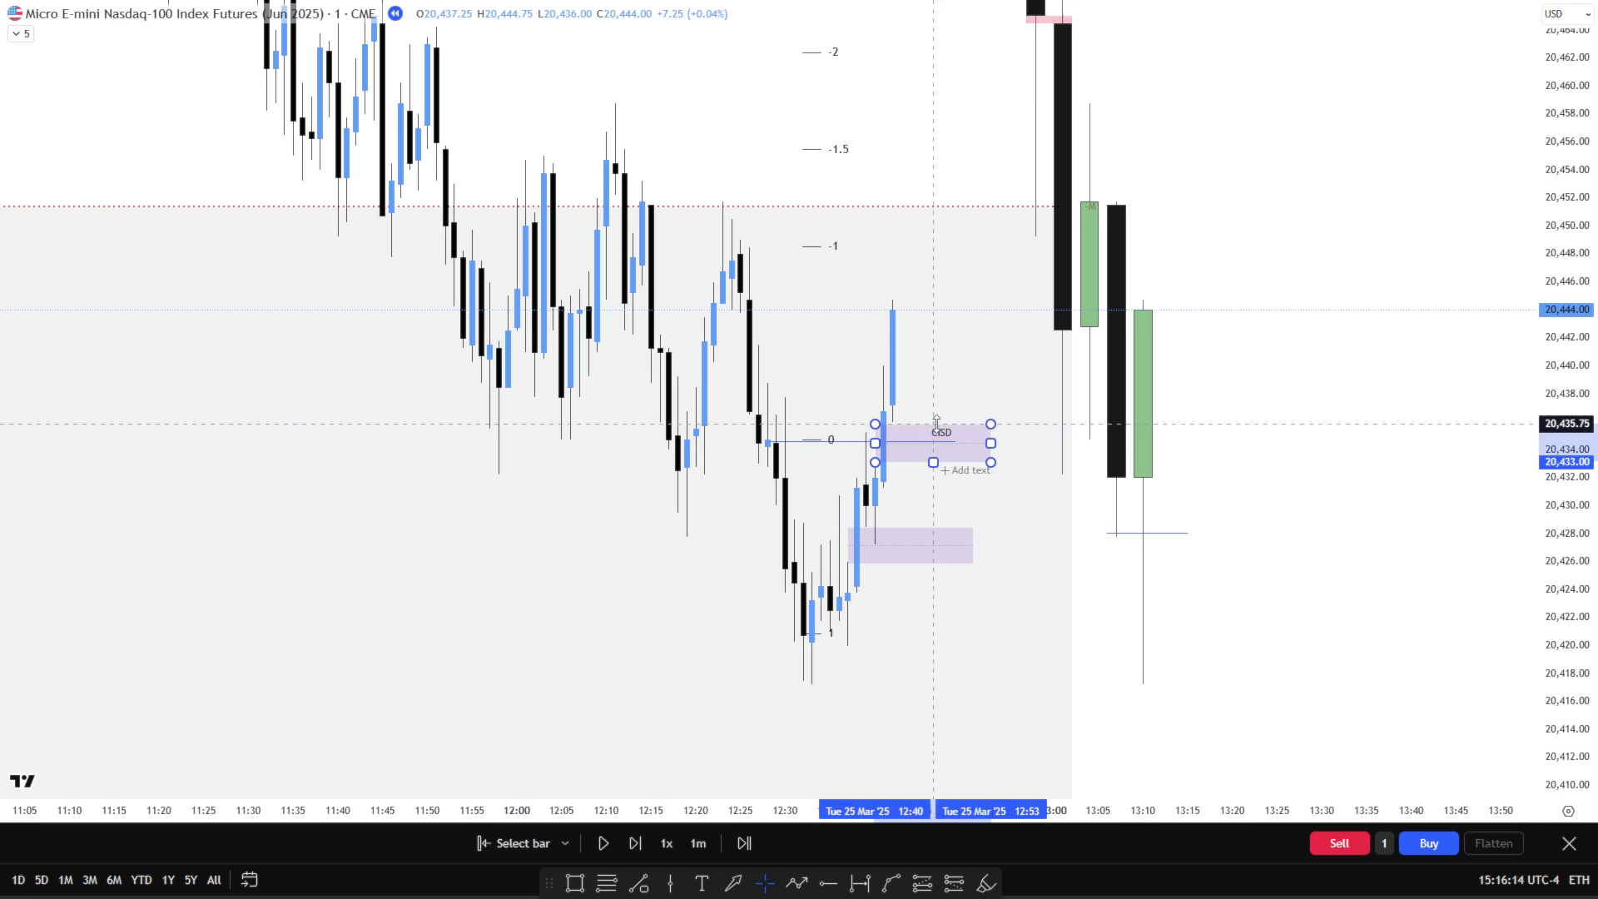
{"action": "left_click", "coordinate": [1251, 432]}
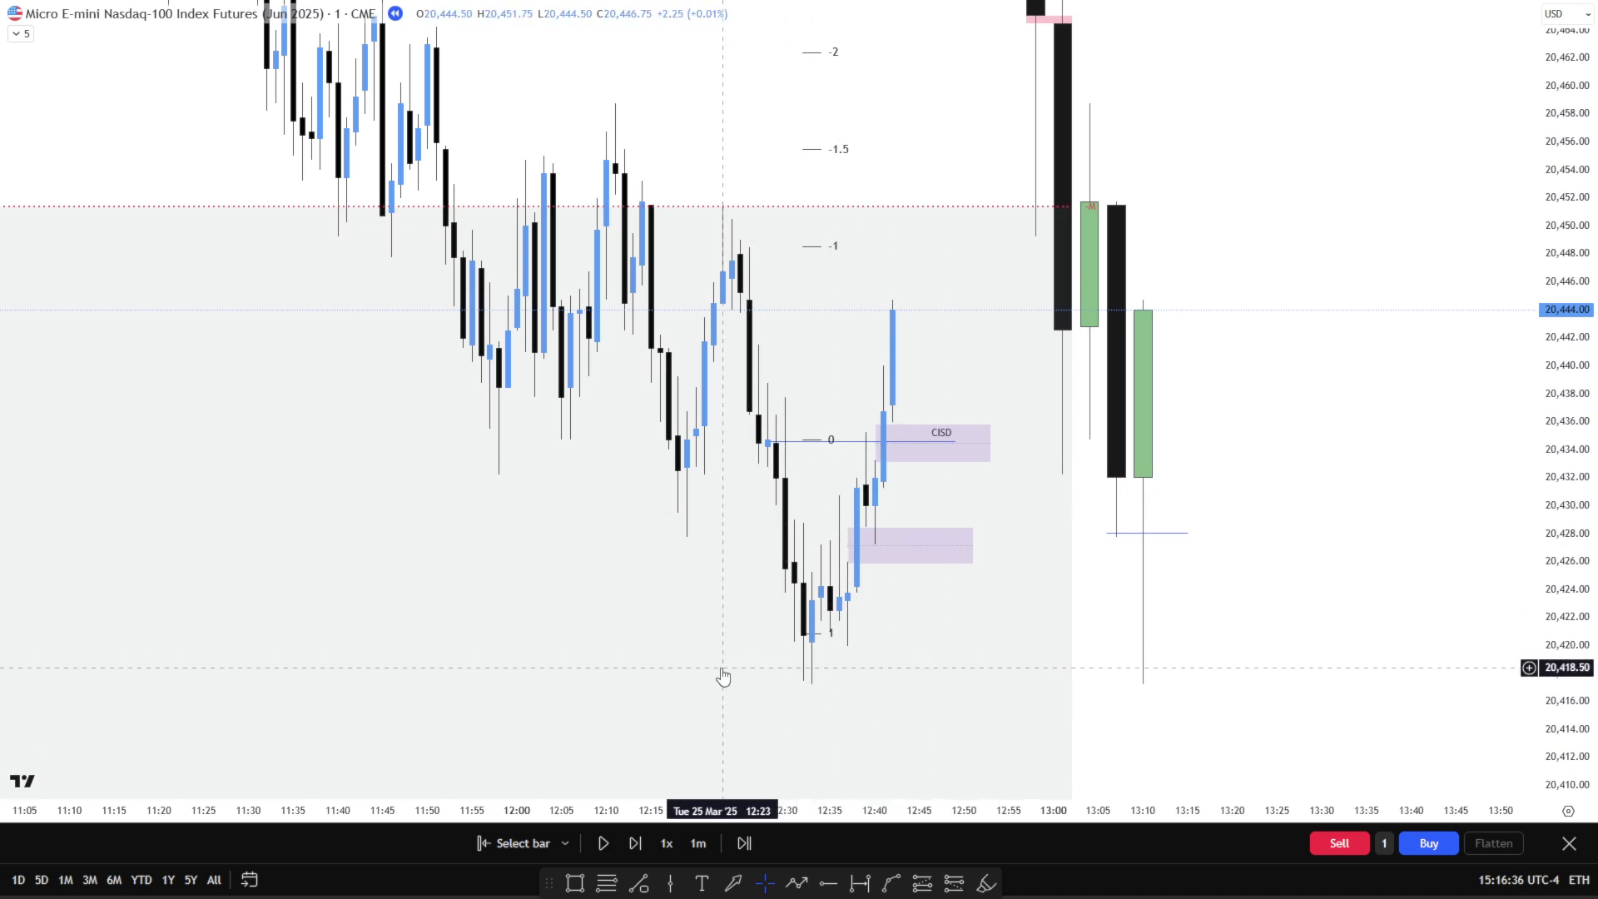
{"action": "left_click", "coordinate": [910, 560]}
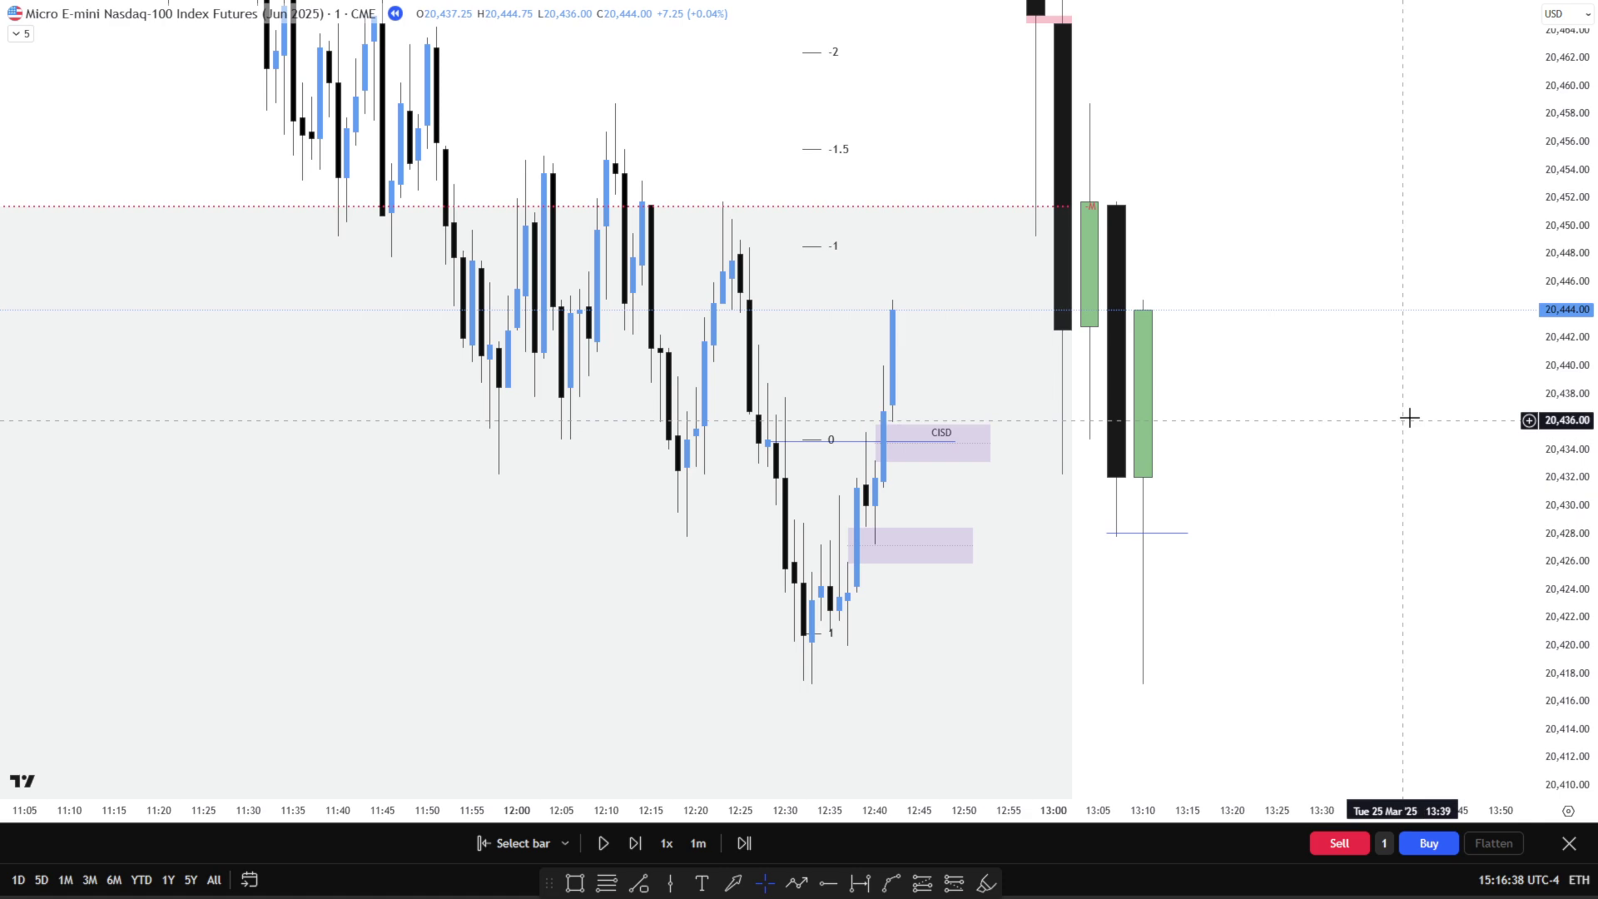
{"action": "left_click_drag", "start_coordinate": [1563, 367], "coordinate": [1535, 525]}
{"action": "left_click_drag", "start_coordinate": [1344, 508], "coordinate": [1332, 583]}
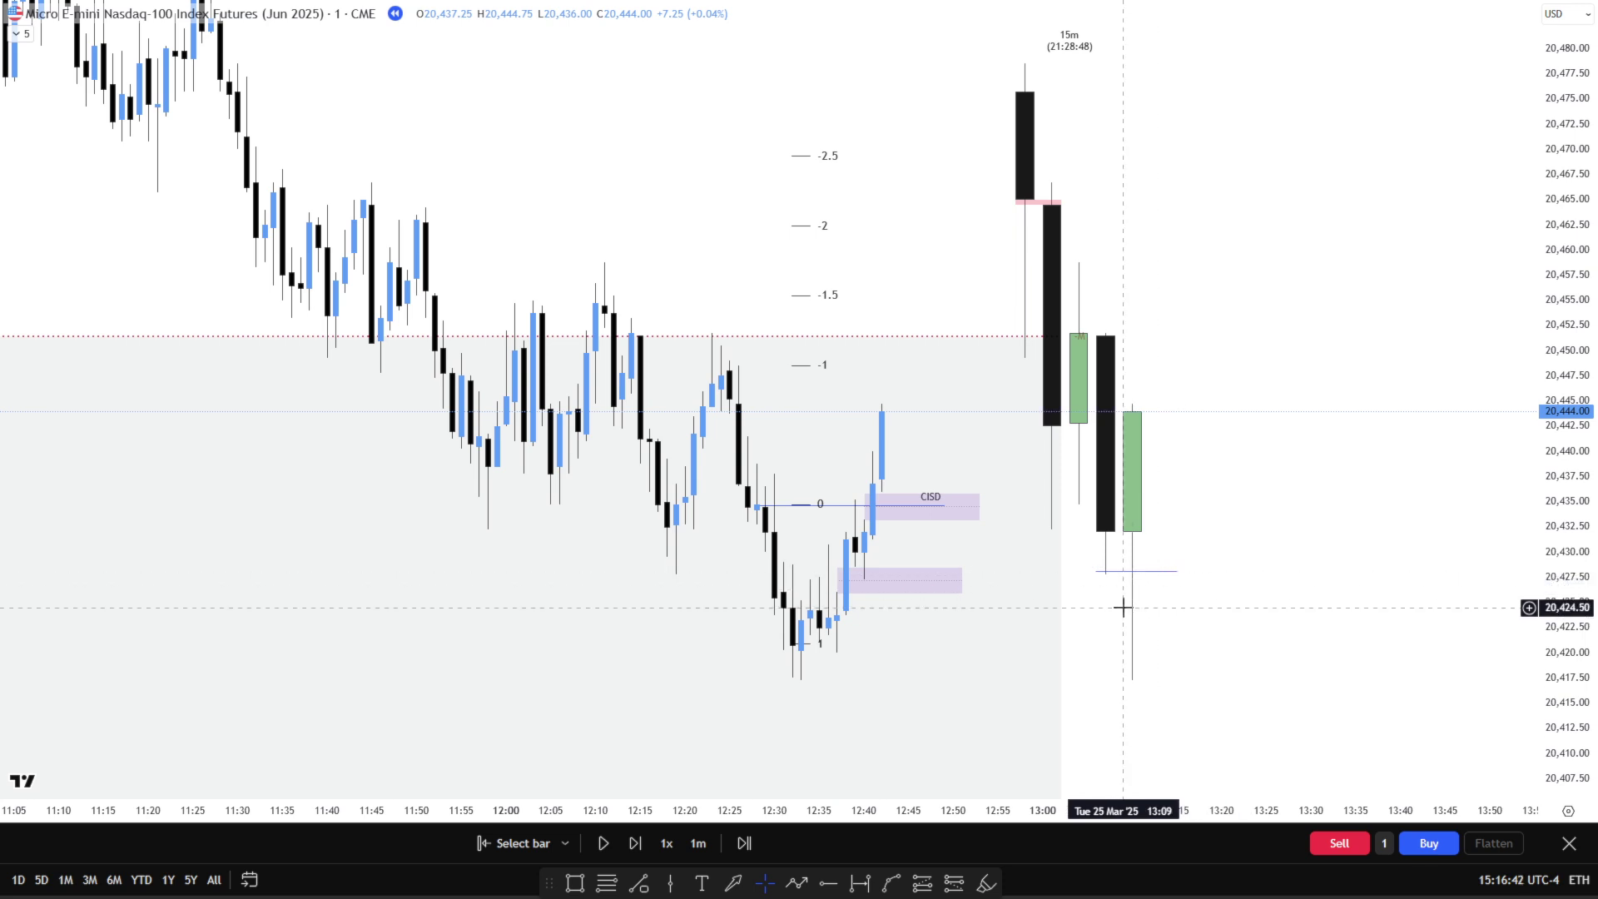
Step: Advance two bars, then place a long position: entry 20,434.75, stop 20,421.50, target 20,462.25
{"action": "key", "text": "shift+Right"}
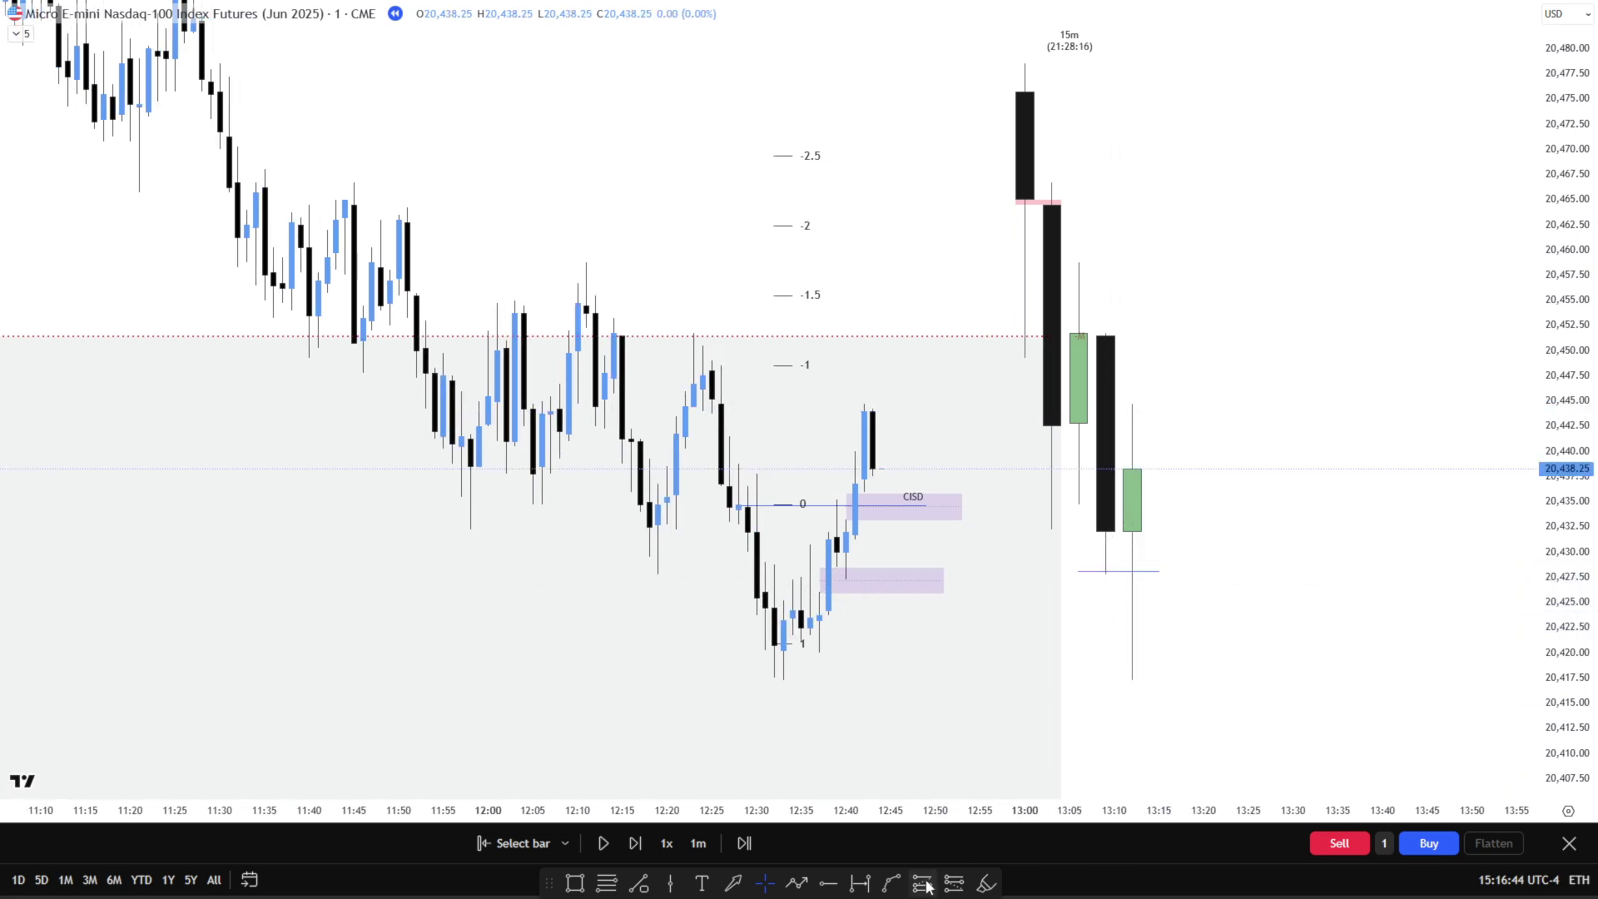
{"action": "key", "text": "shift+Right"}
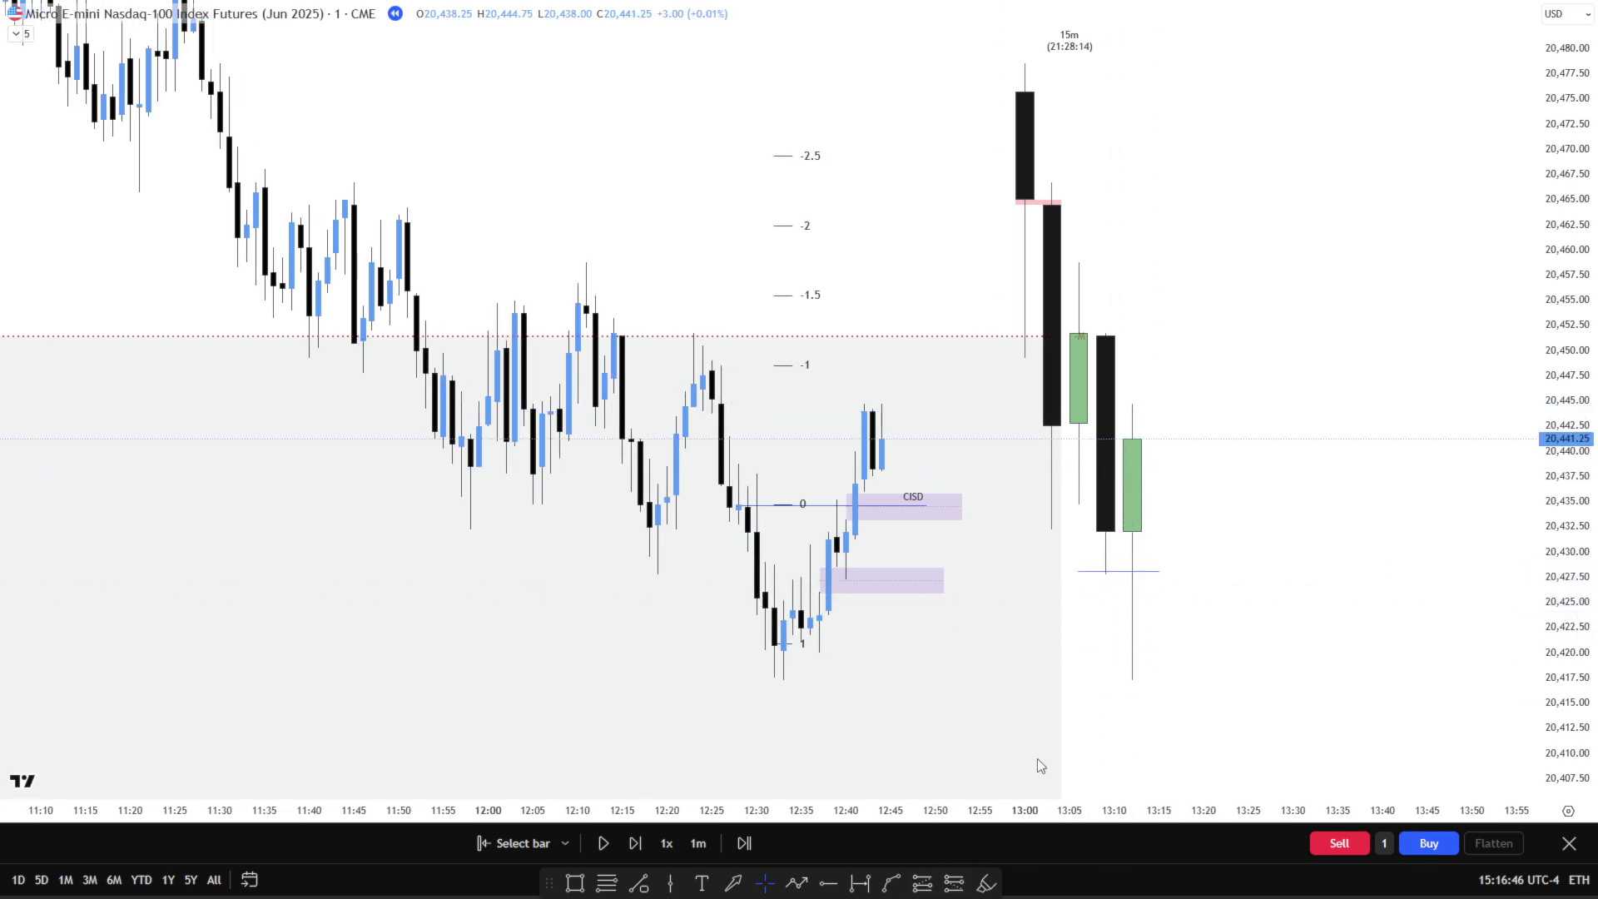
{"action": "left_click", "coordinate": [923, 884]}
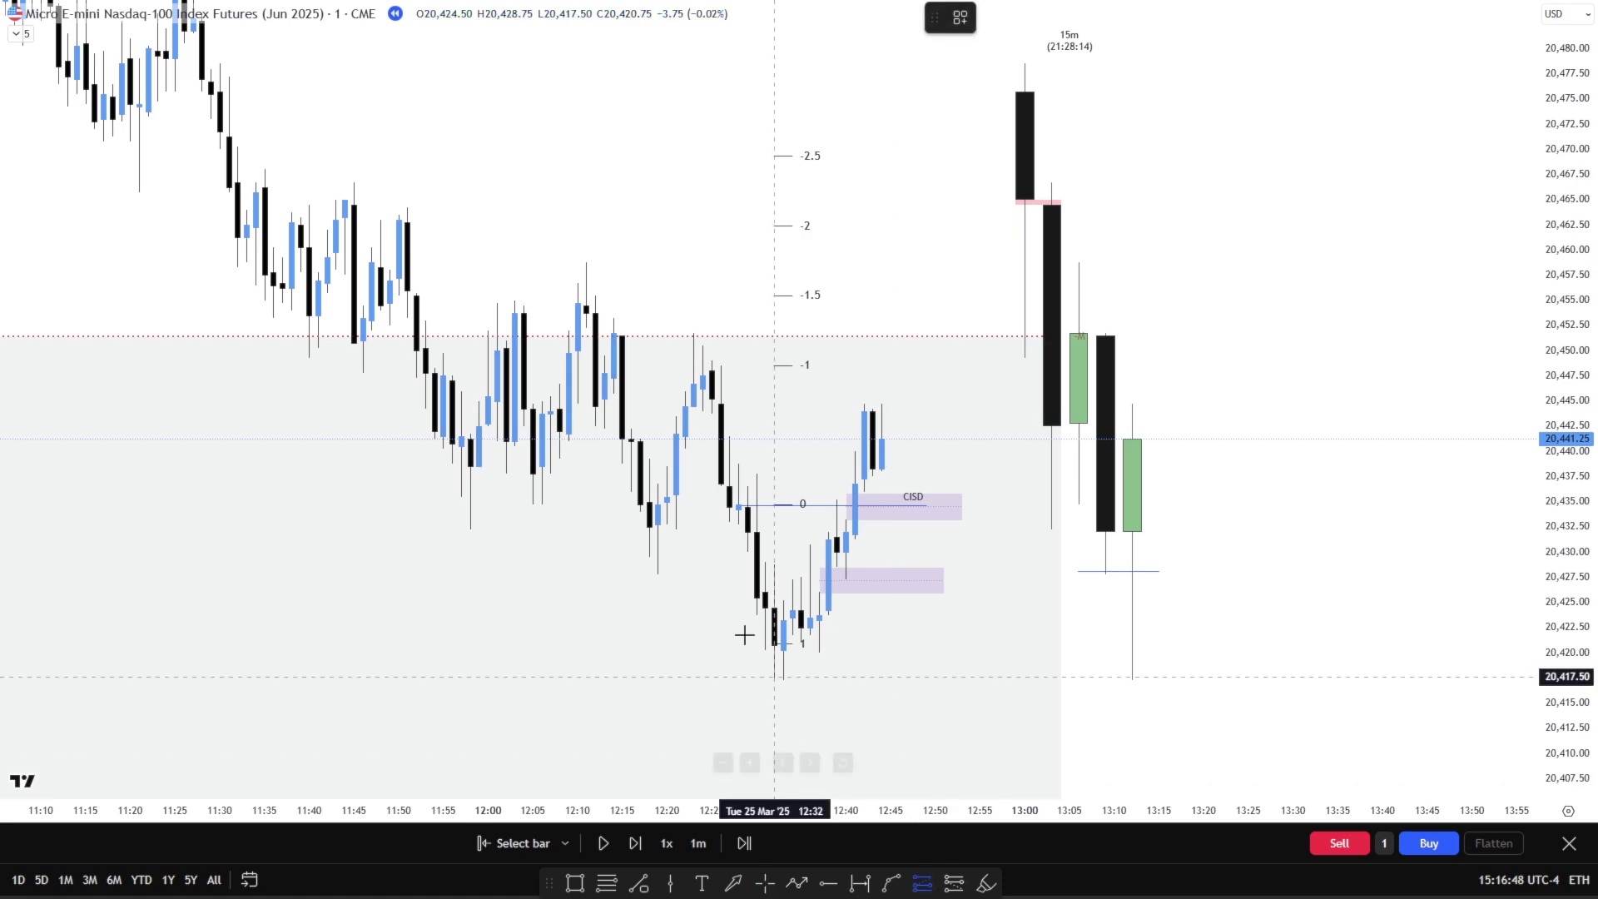
{"action": "left_click", "coordinate": [694, 504]}
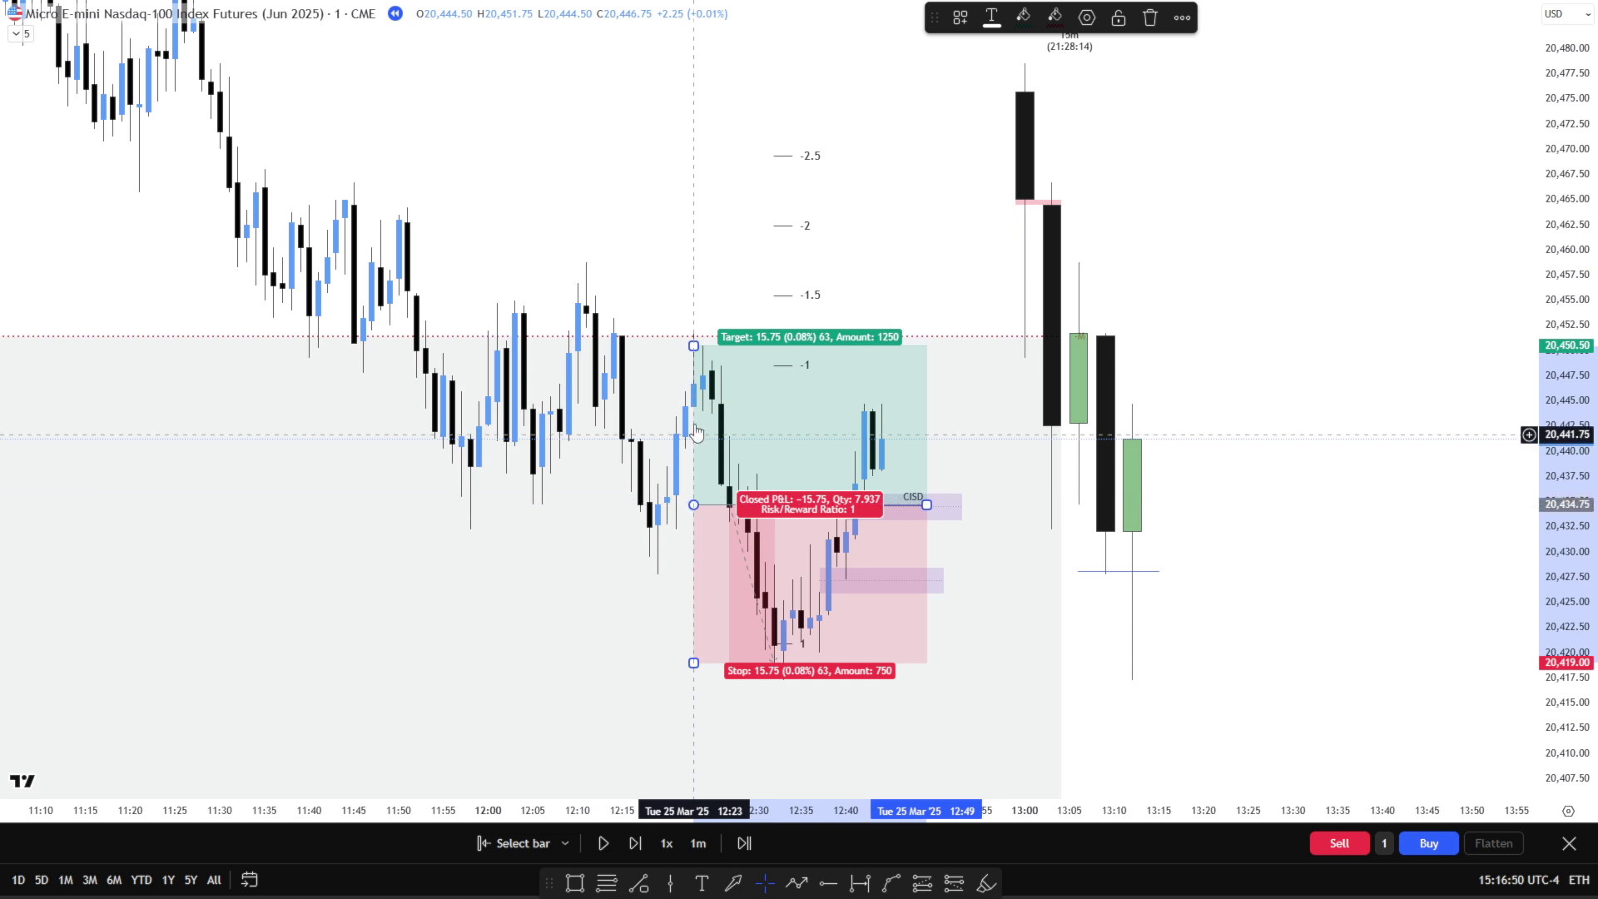
{"action": "left_click_drag", "start_coordinate": [693, 345], "coordinate": [700, 228]}
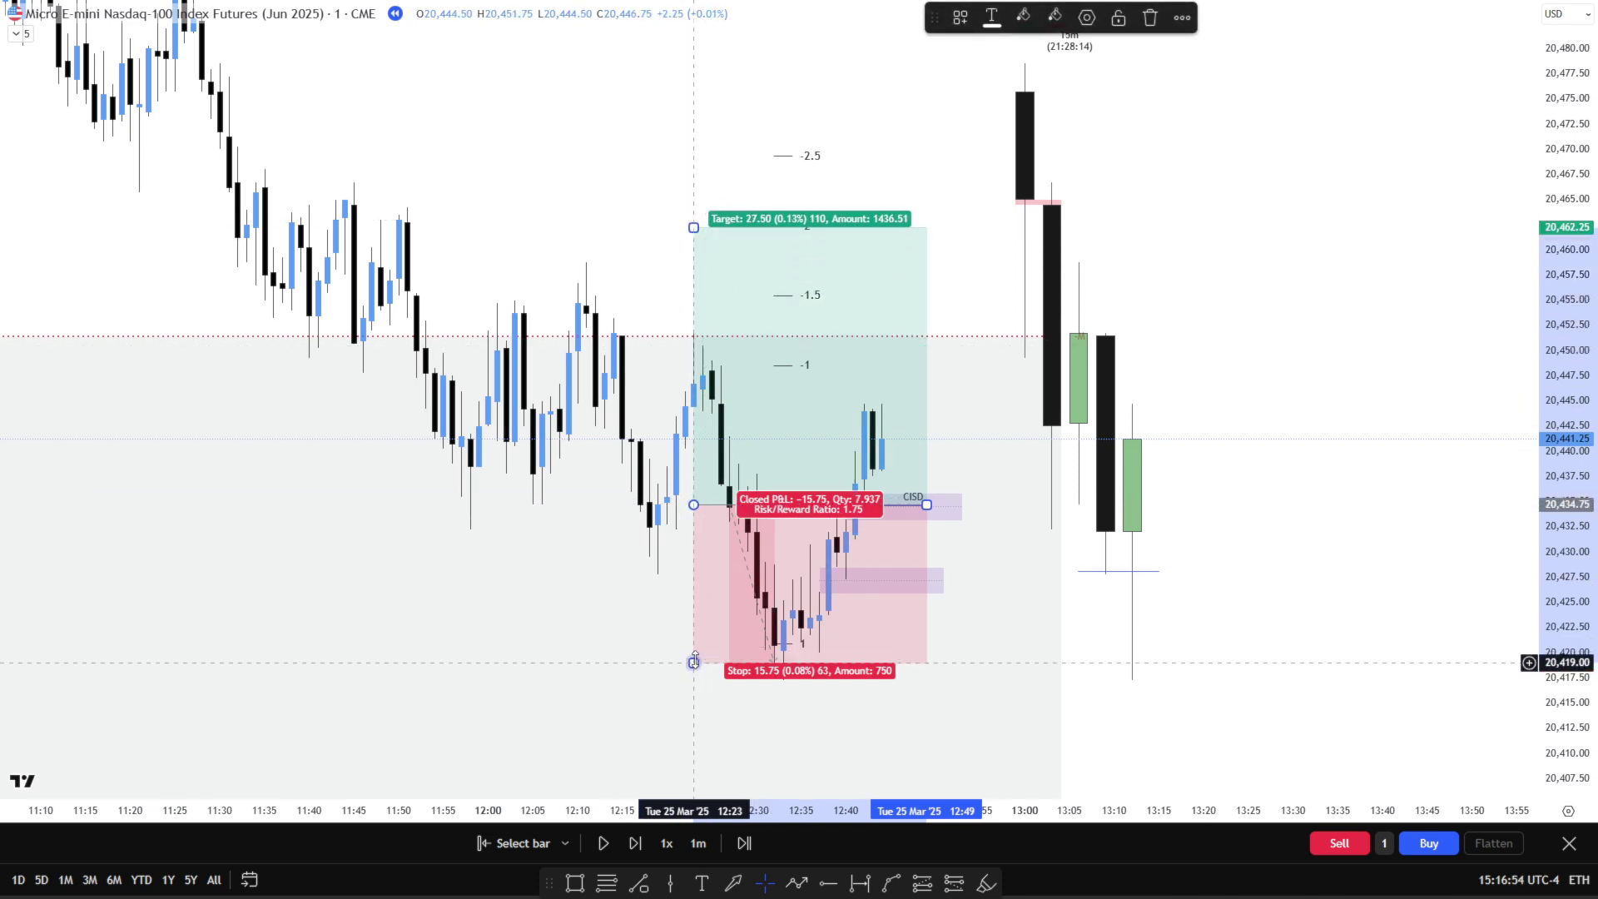
{"action": "left_click_drag", "start_coordinate": [693, 663], "coordinate": [696, 638]}
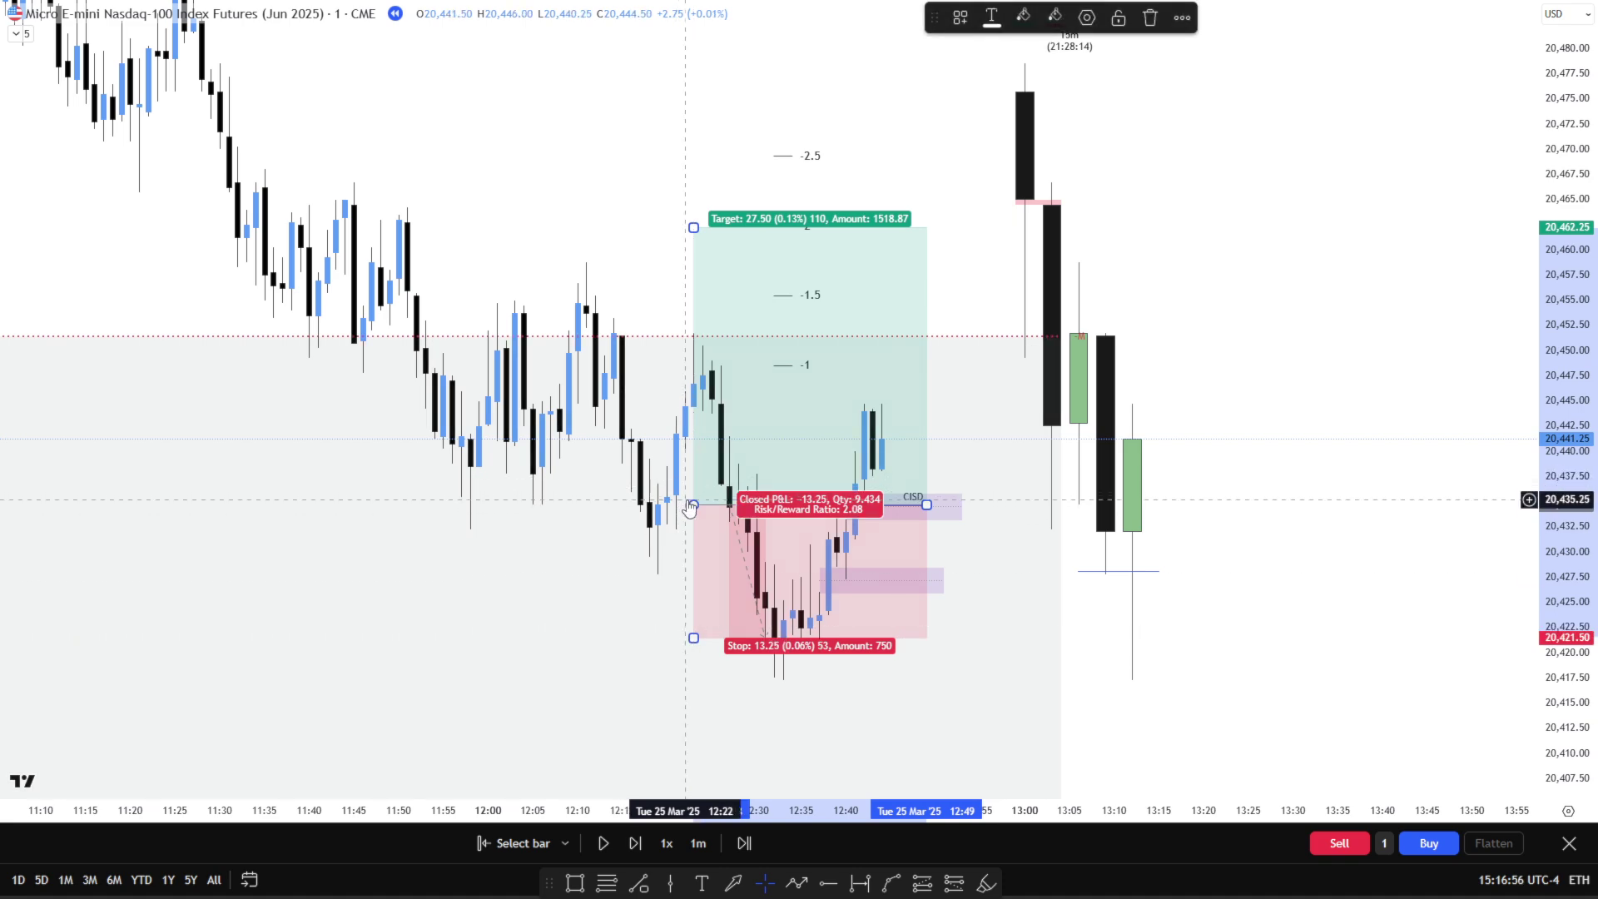
{"action": "mouse_move", "coordinate": [694, 505]}
{"action": "left_mouse_down"}
{"action": "mouse_move", "coordinate": [703, 586]}
{"action": "mouse_move", "coordinate": [694, 508]}
{"action": "left_mouse_up"}
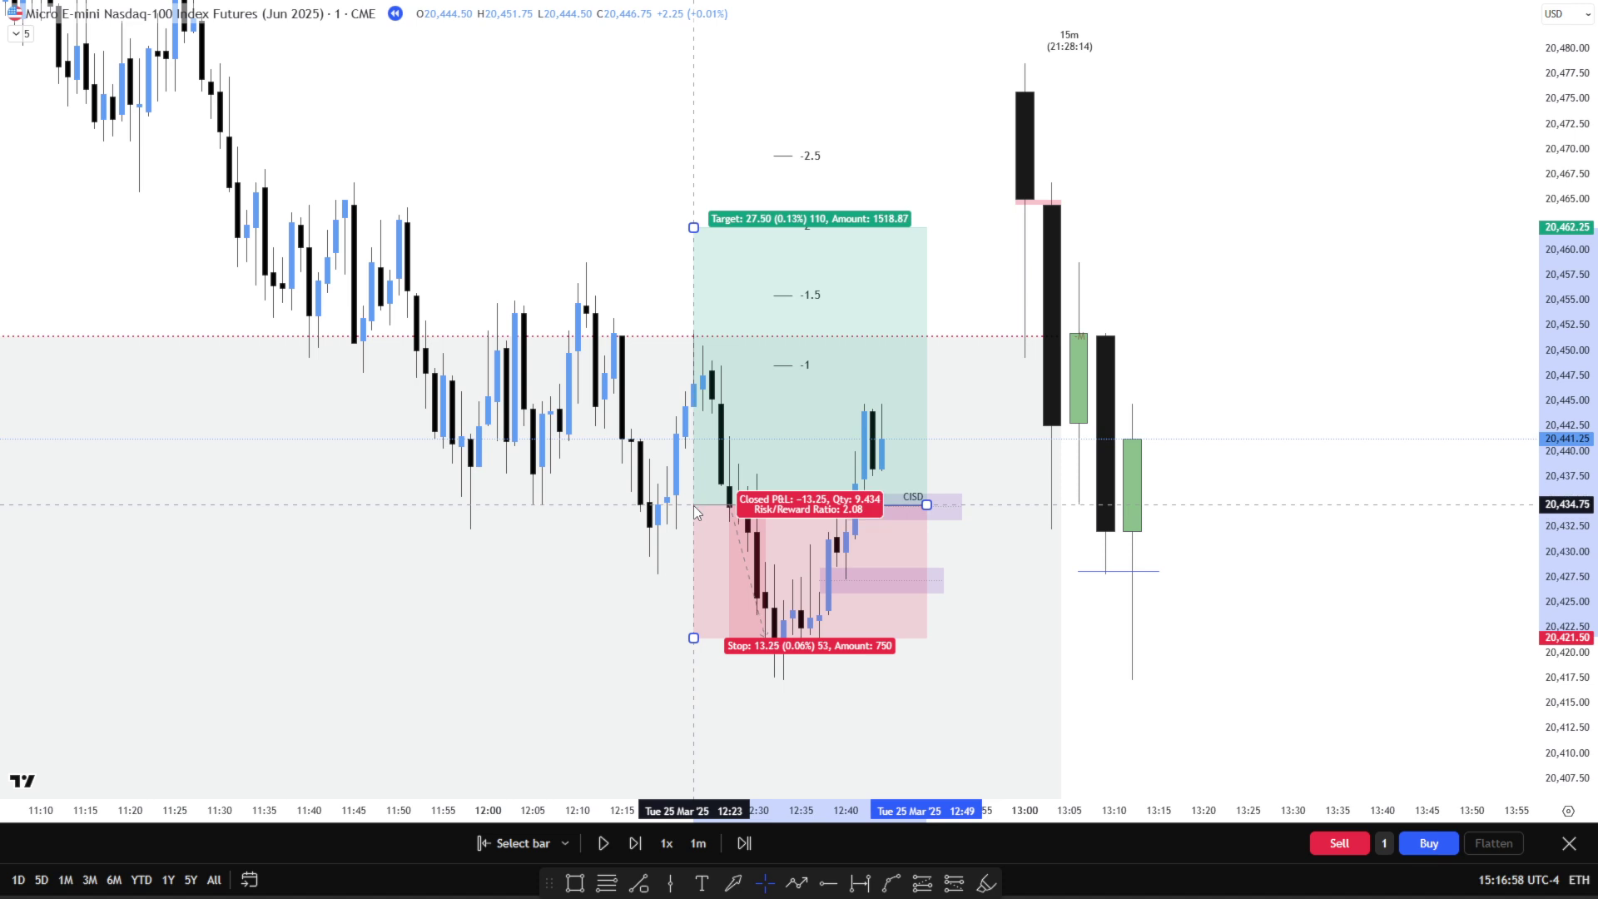
{"action": "left_click", "coordinate": [971, 566]}
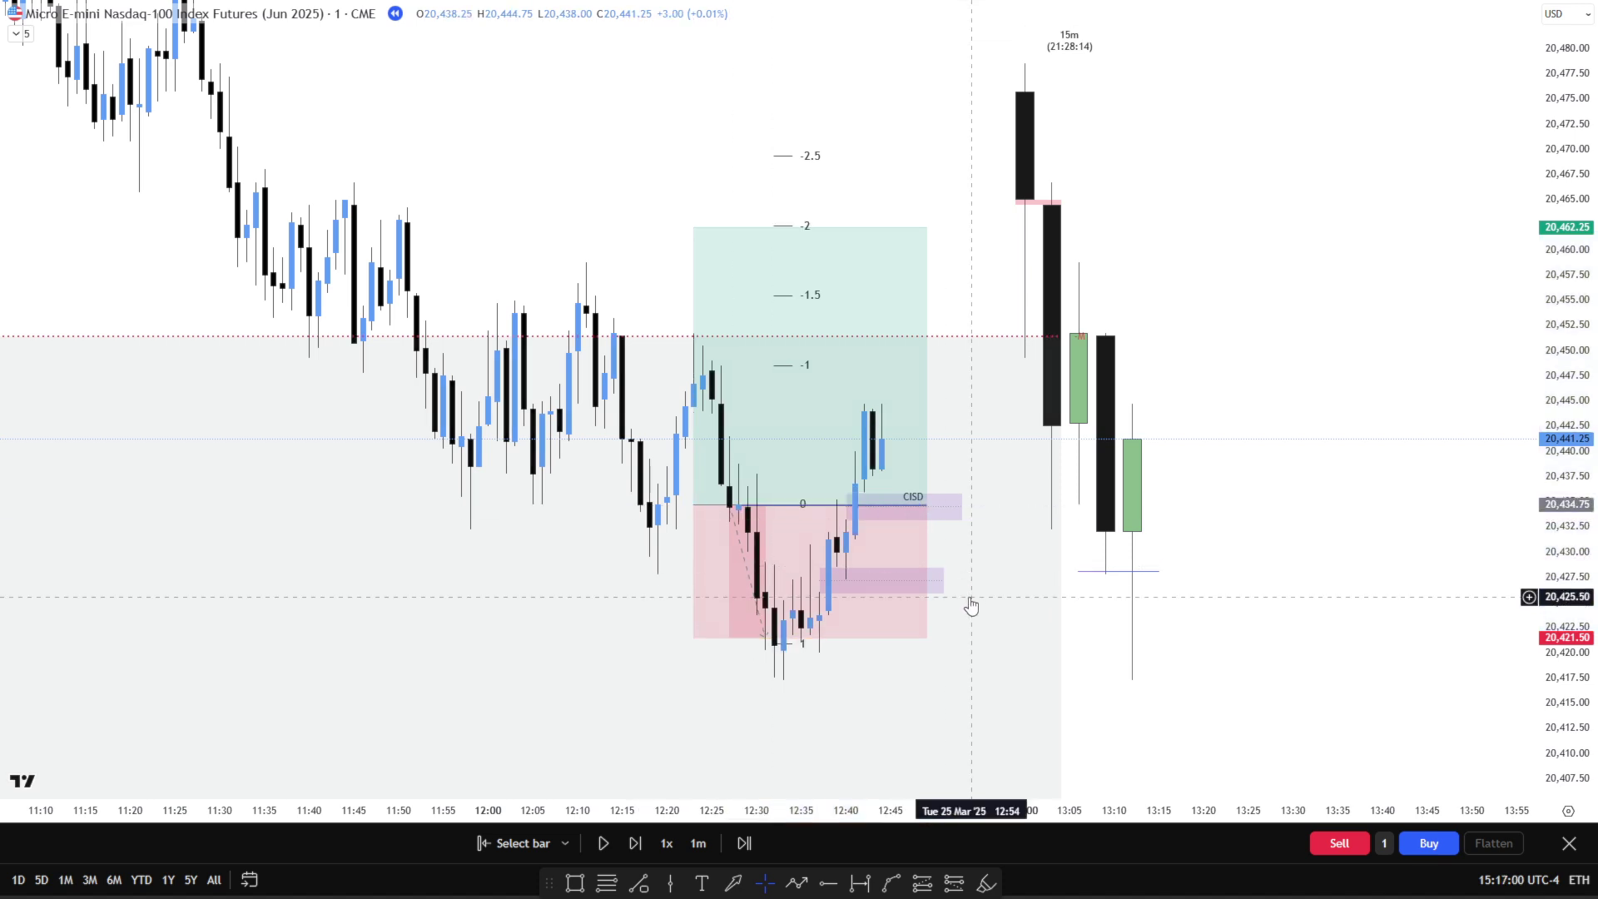
Step: Step the replay forward until price climbs to about 20,468.25, above the 20,462.25 target
{"action": "key", "text": "shift+Right"}
{"action": "key", "text": "shift+Right"}
{"action": "key", "text": "shift+Right"}
{"action": "key", "text": "shift+Right"}
{"action": "key", "text": "shift+Right"}
{"action": "key", "text": "shift+Right"}
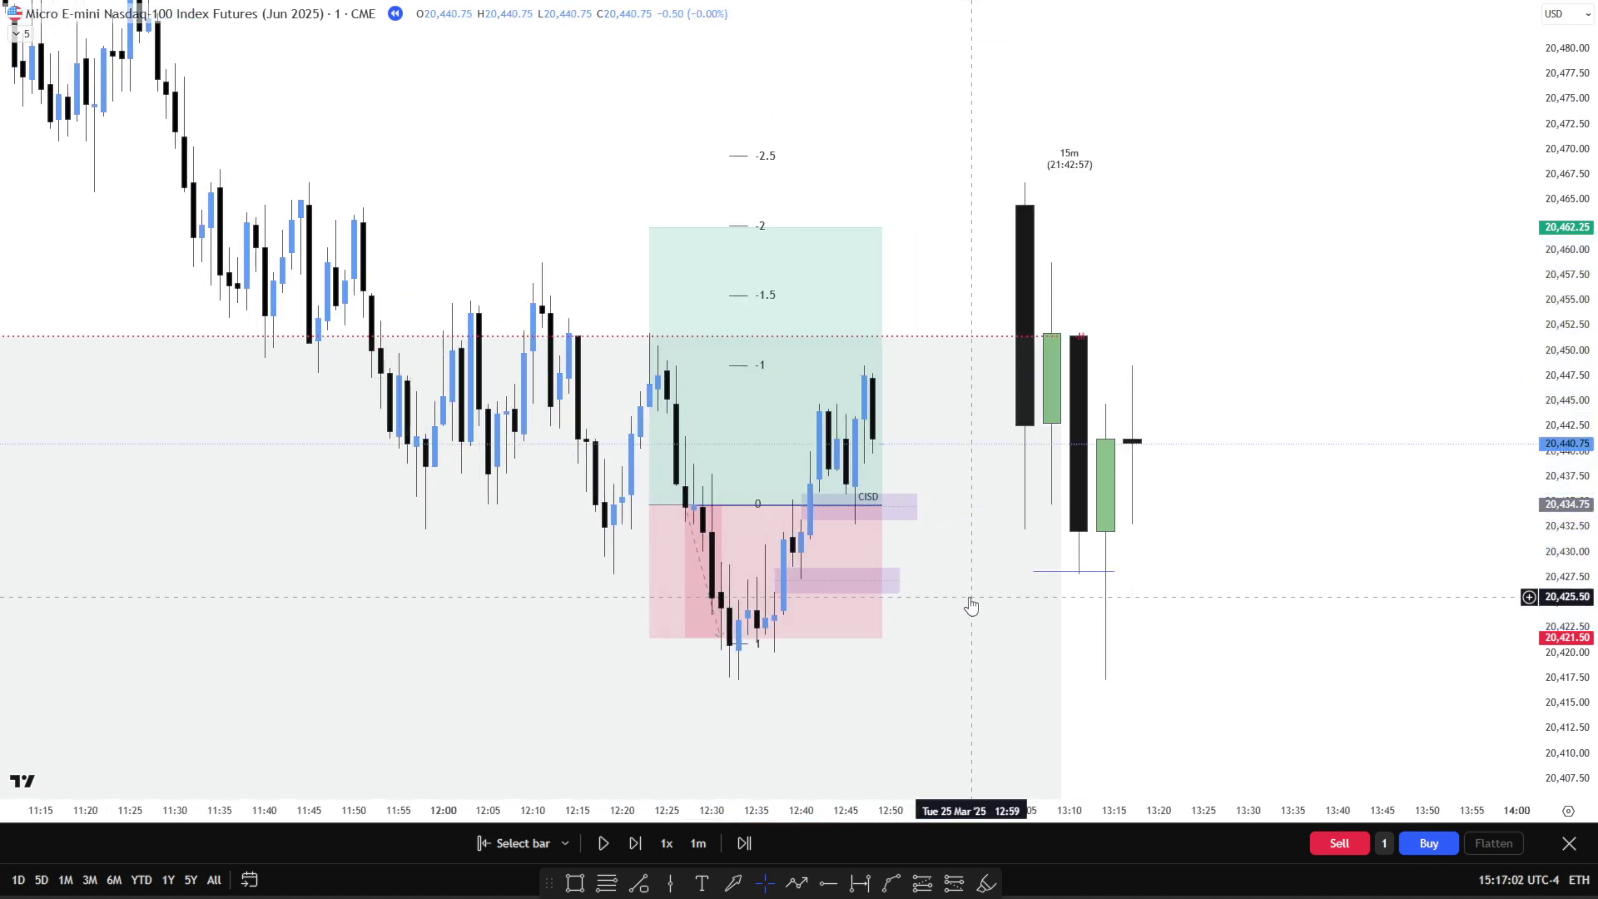
{"action": "key", "text": "shift+Right"}
{"action": "key", "text": "shift+Right"}
{"action": "key", "text": "shift+Right"}
{"action": "key", "text": "shift+Right"}
{"action": "key", "text": "shift+Right"}
{"action": "key", "text": "shift+Right"}
{"action": "key", "text": "shift+Right"}
{"action": "key", "text": "shift+Right"}
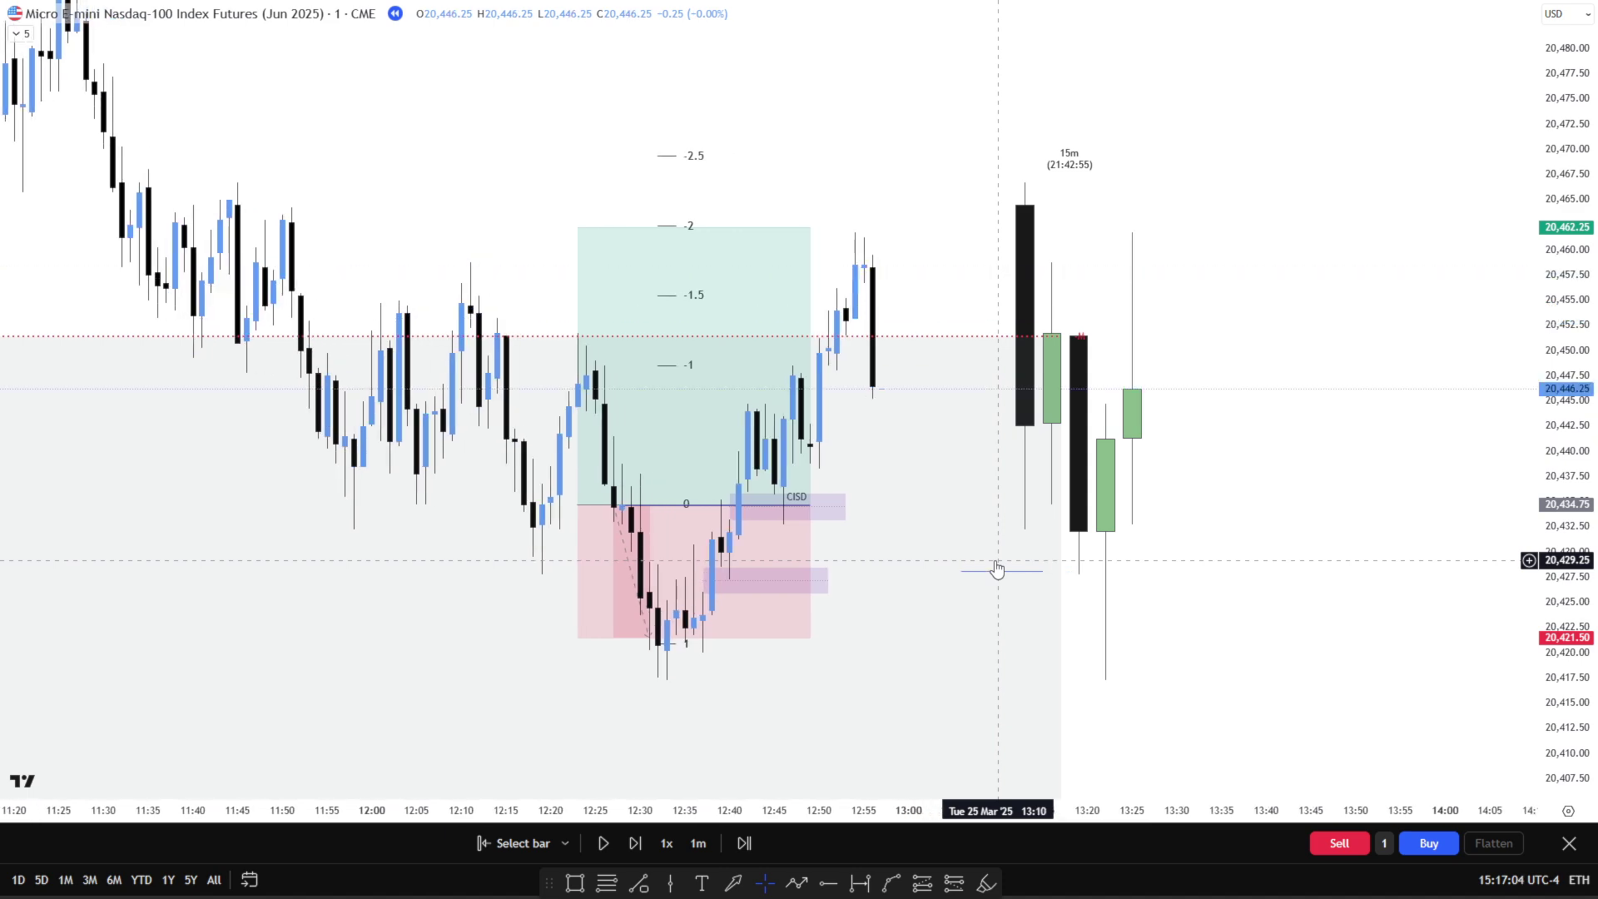
{"action": "key", "text": "shift+Right"}
{"action": "key", "text": "shift+Right"}
{"action": "key", "text": "shift+Right"}
{"action": "key", "text": "shift+Right"}
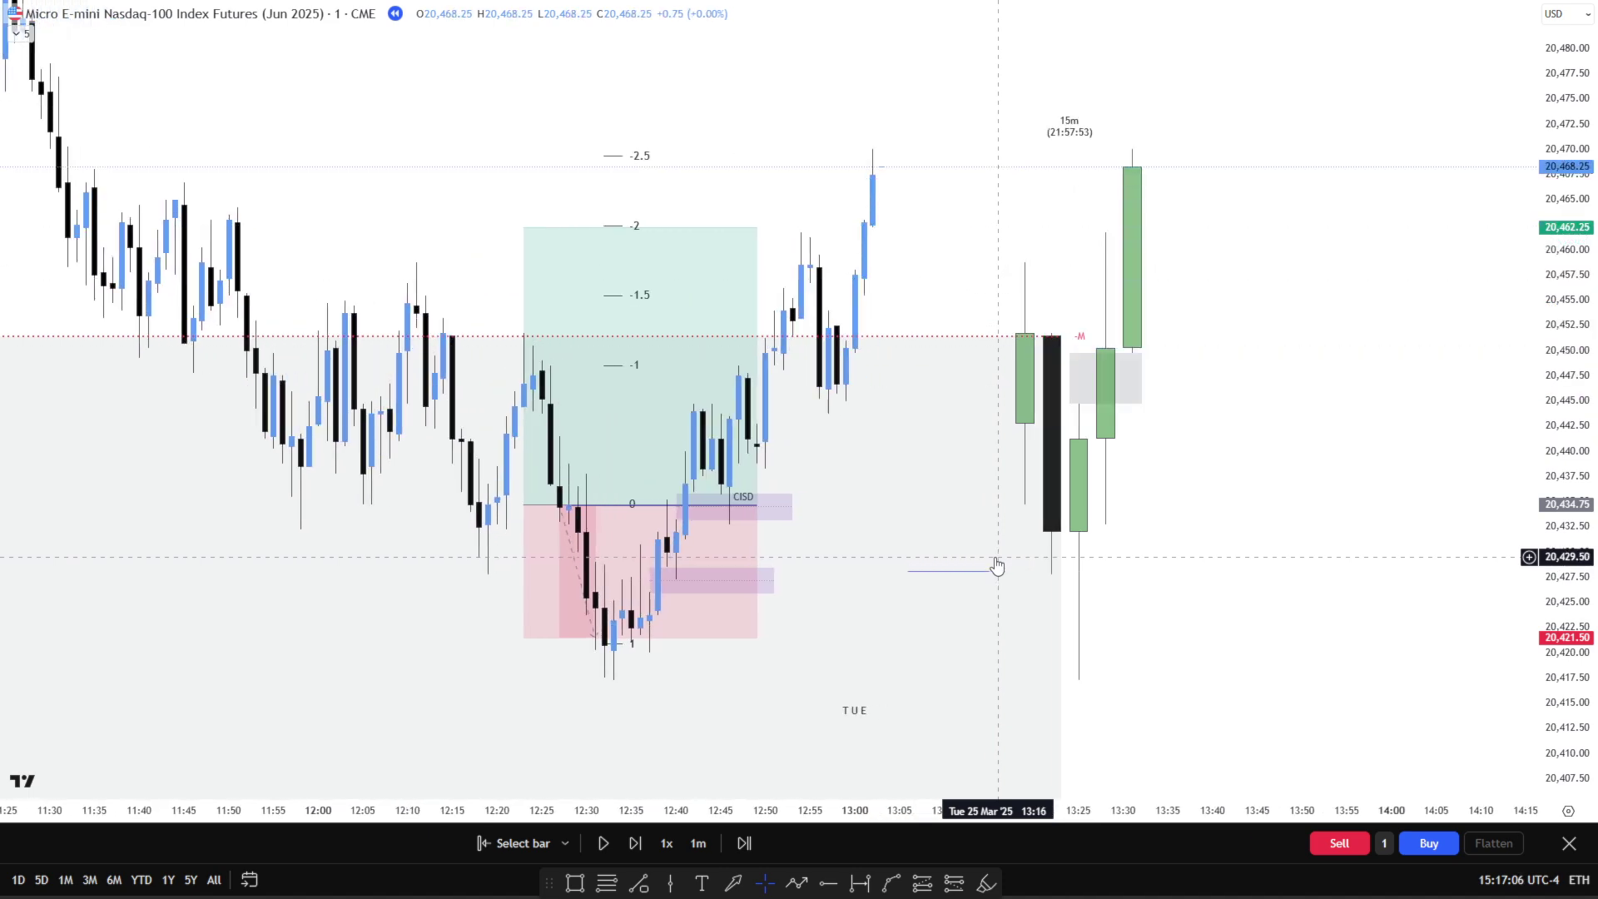
{"action": "key", "text": "shift+Right"}
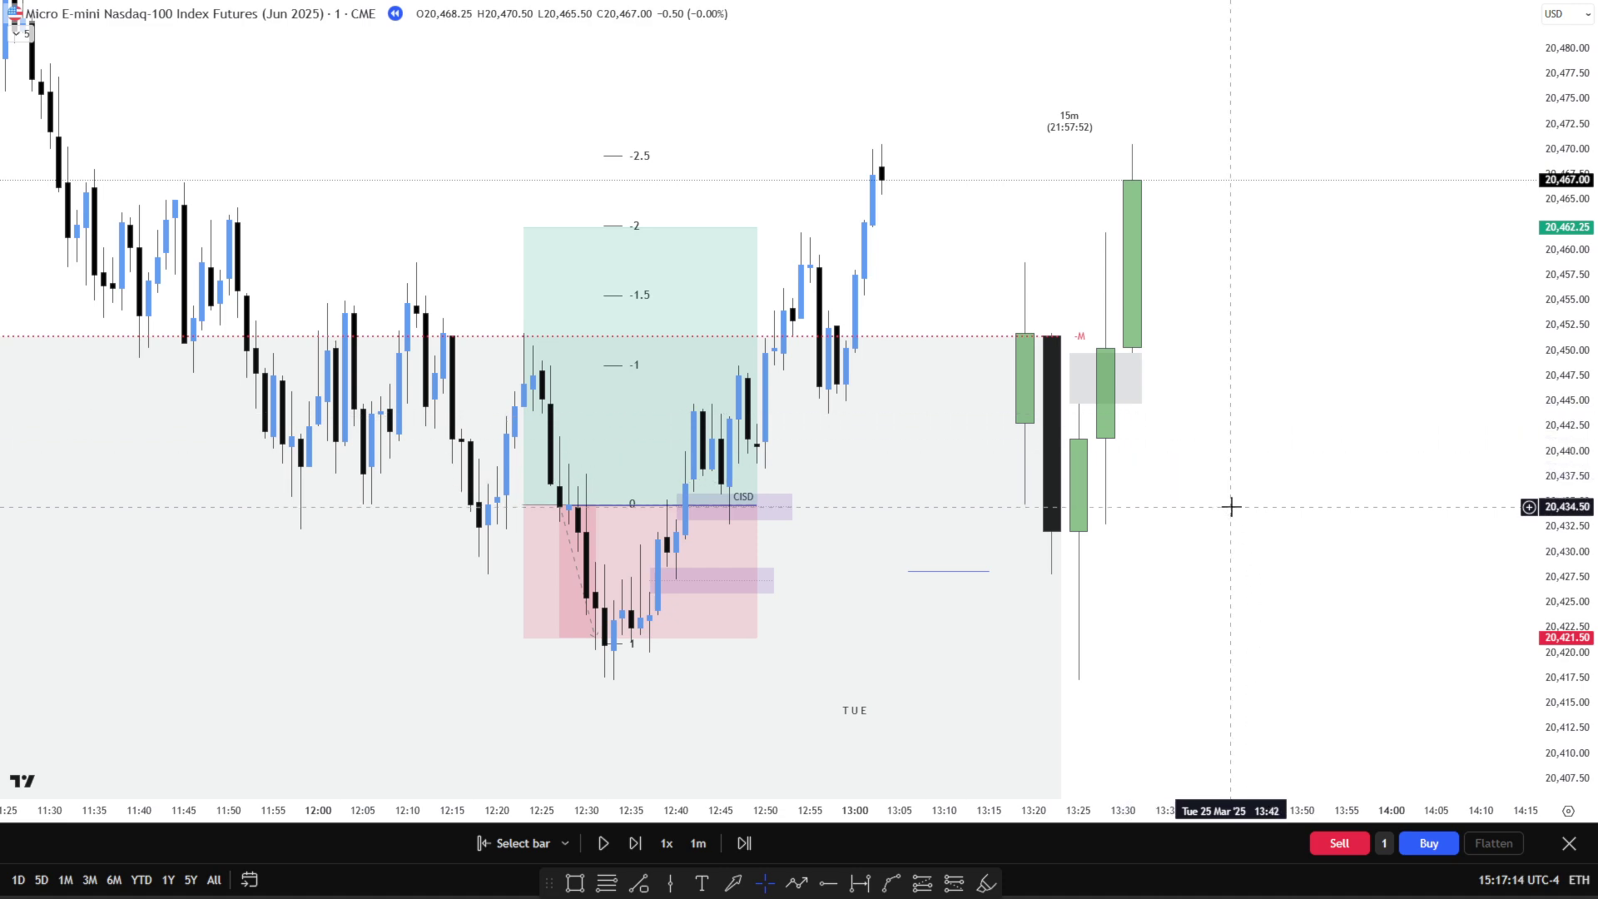
Step: Drag the short blue horizontal line right under the latest 15-minute candles, then pan the chart
{"action": "left_click", "coordinate": [967, 583]}
{"action": "left_click_drag", "start_coordinate": [967, 584], "coordinate": [1111, 583]}
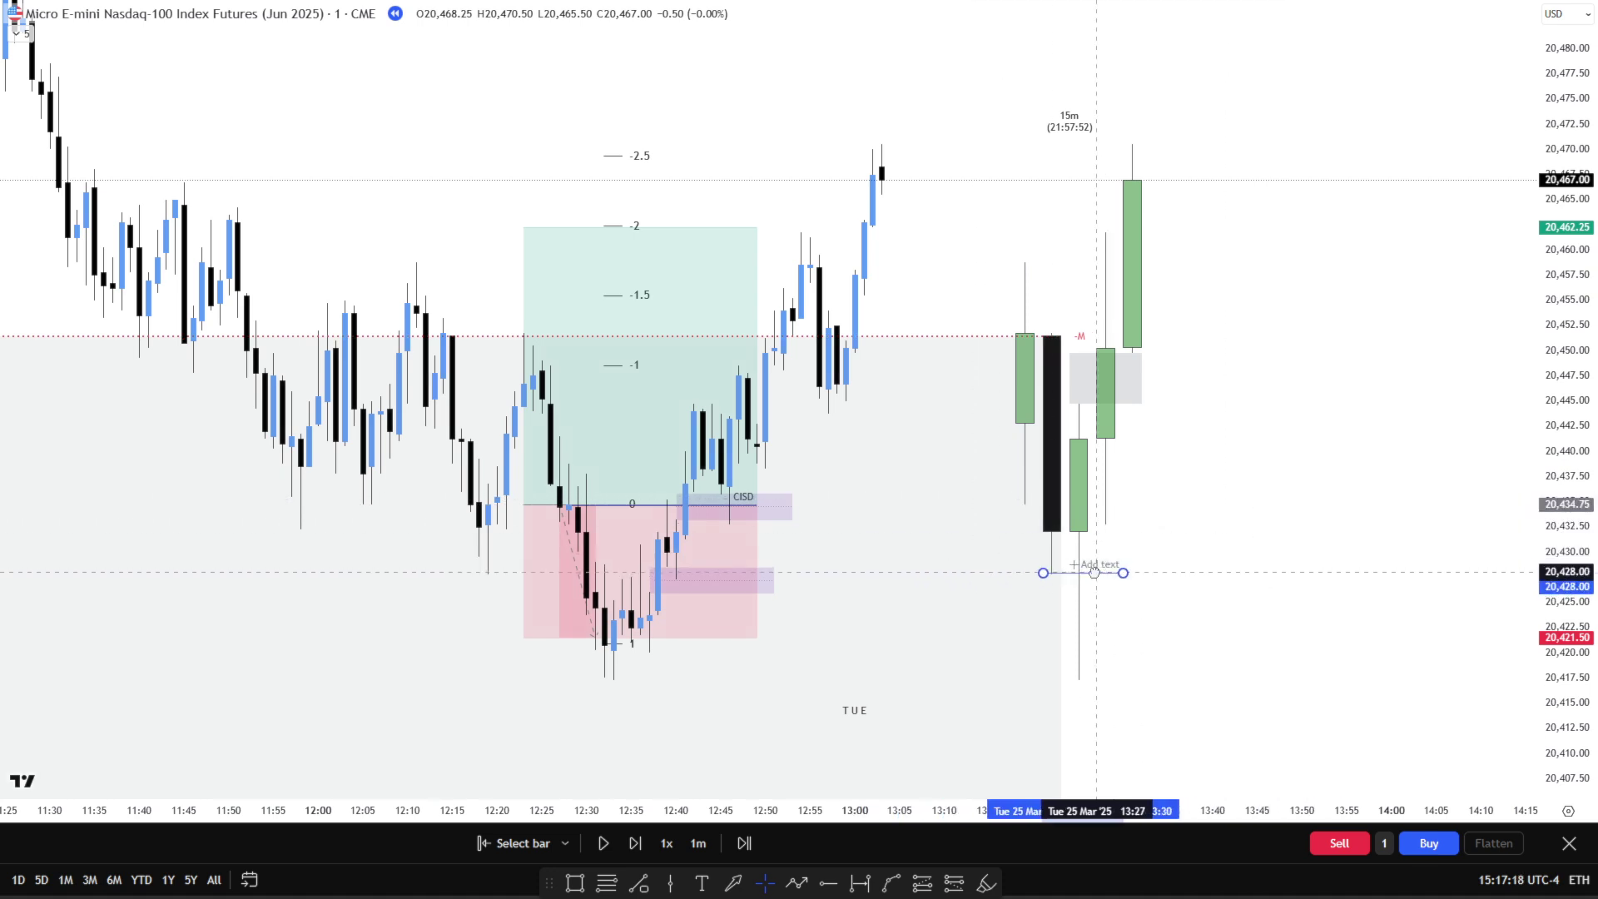
{"action": "left_click", "coordinate": [1193, 498]}
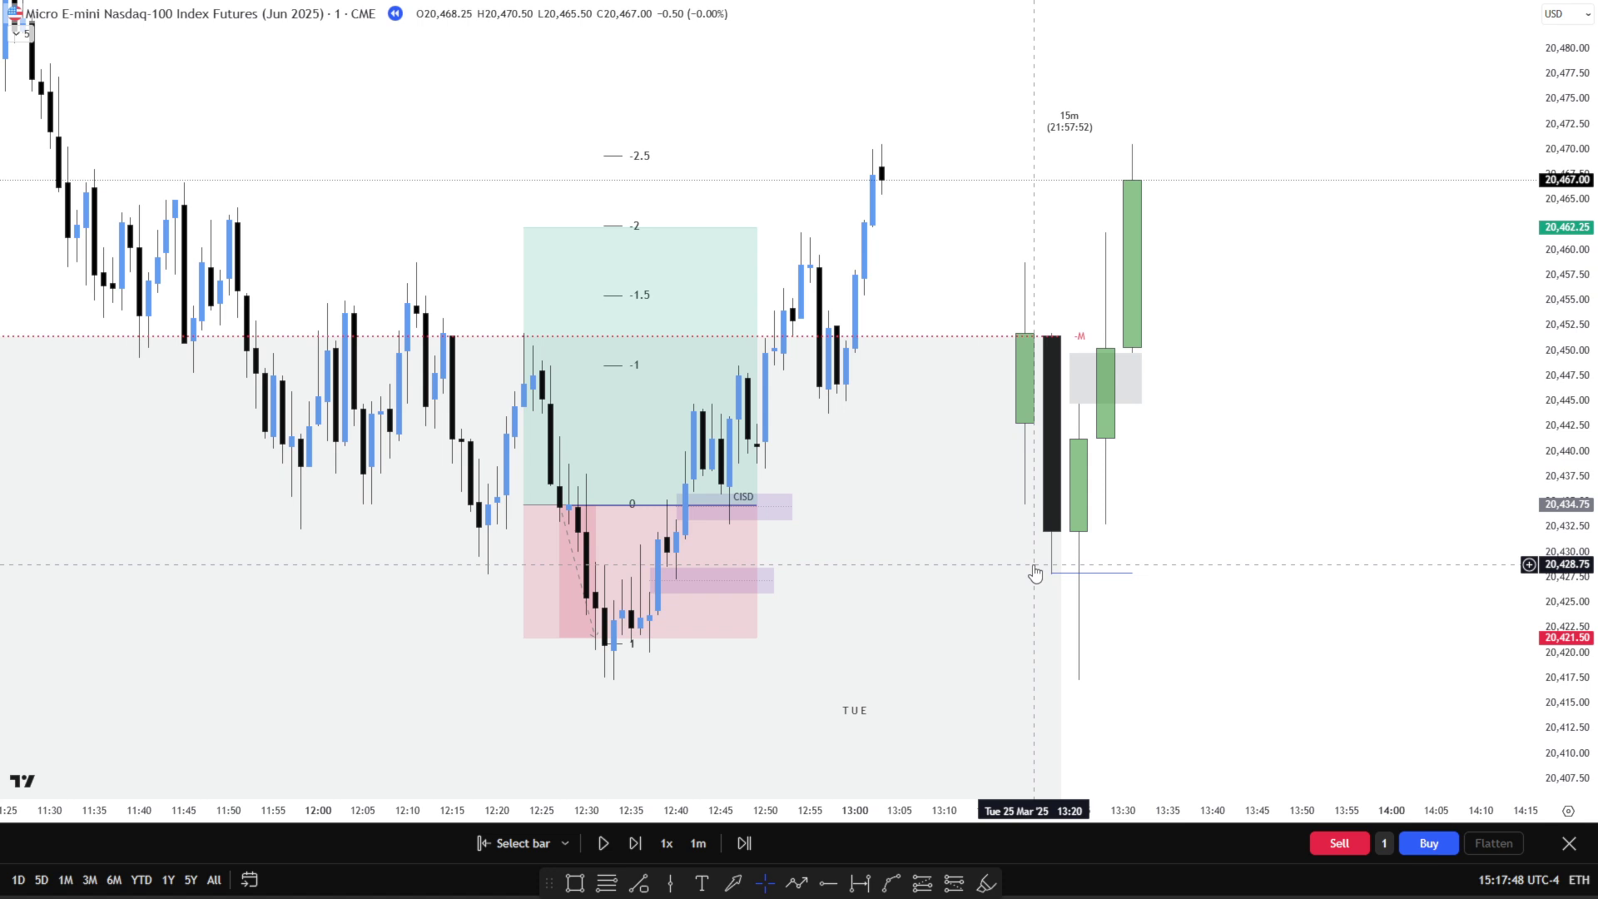
{"action": "left_click_drag", "start_coordinate": [1206, 638], "coordinate": [1367, 663]}
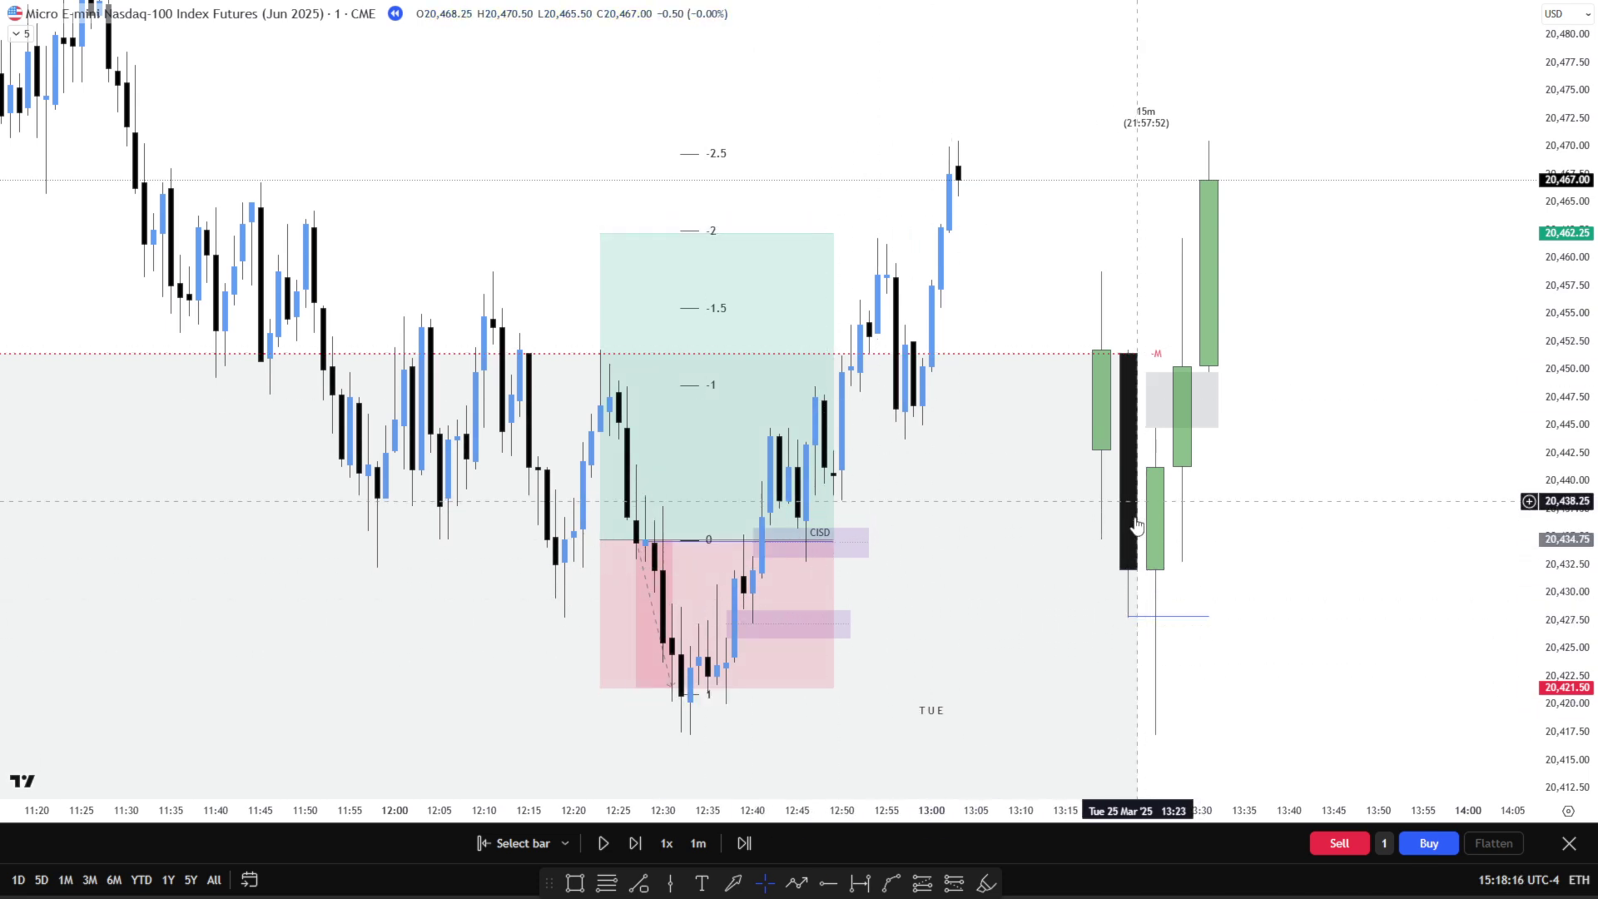
Step: Select and delete the long position drawing, then select the CISD purple rectangle
{"action": "left_click", "coordinate": [674, 607]}
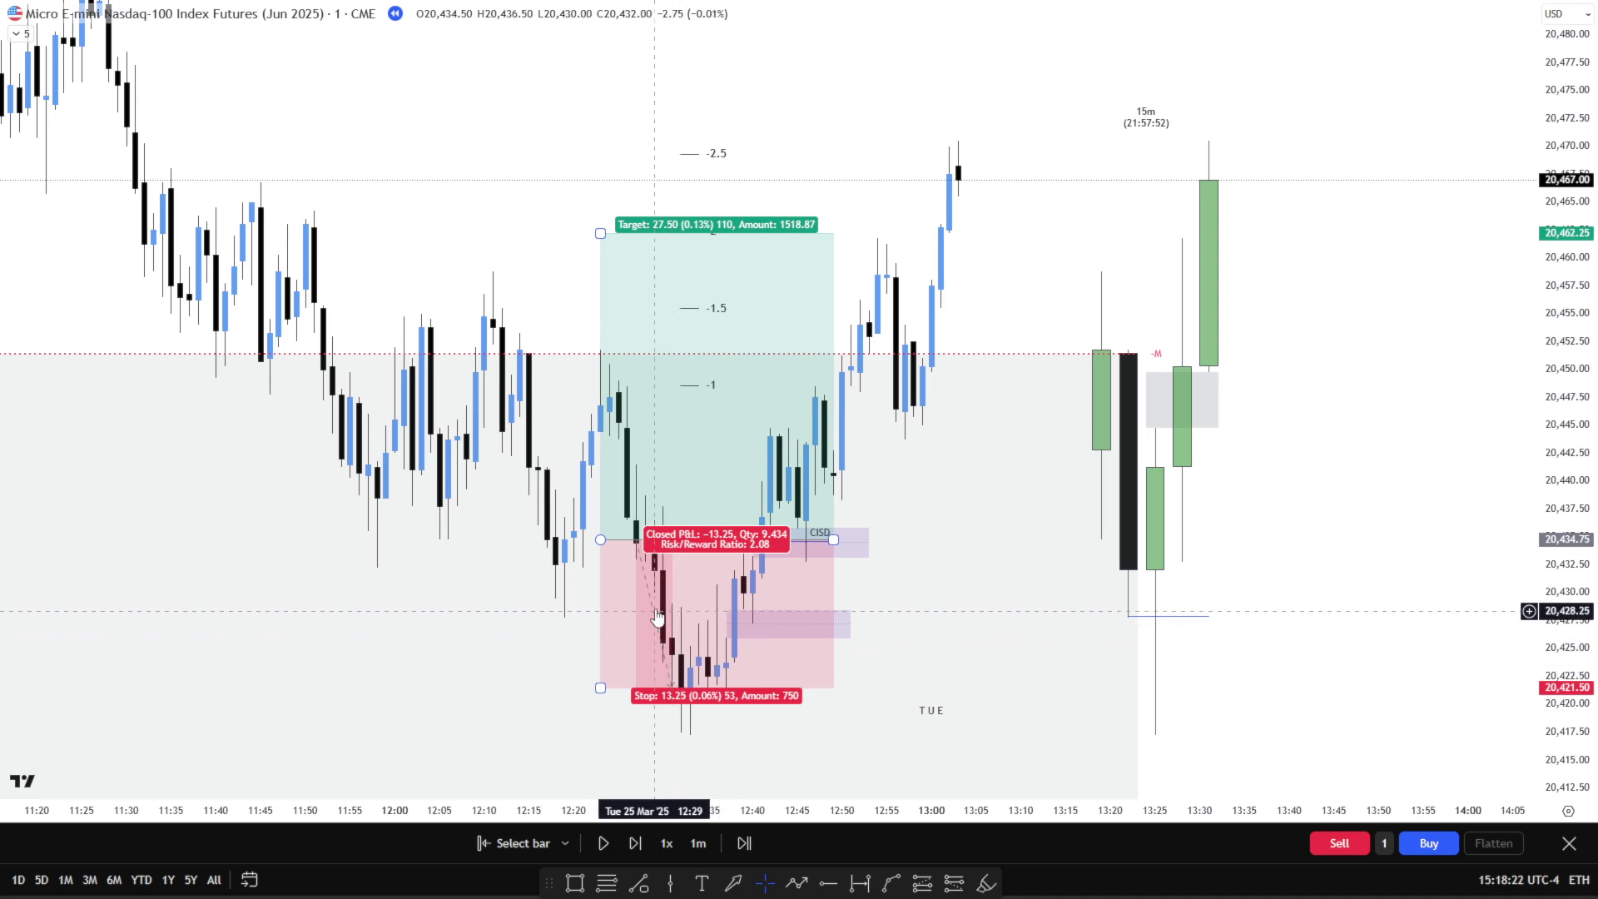
{"action": "left_click", "coordinate": [791, 603]}
{"action": "key", "text": "Delete"}
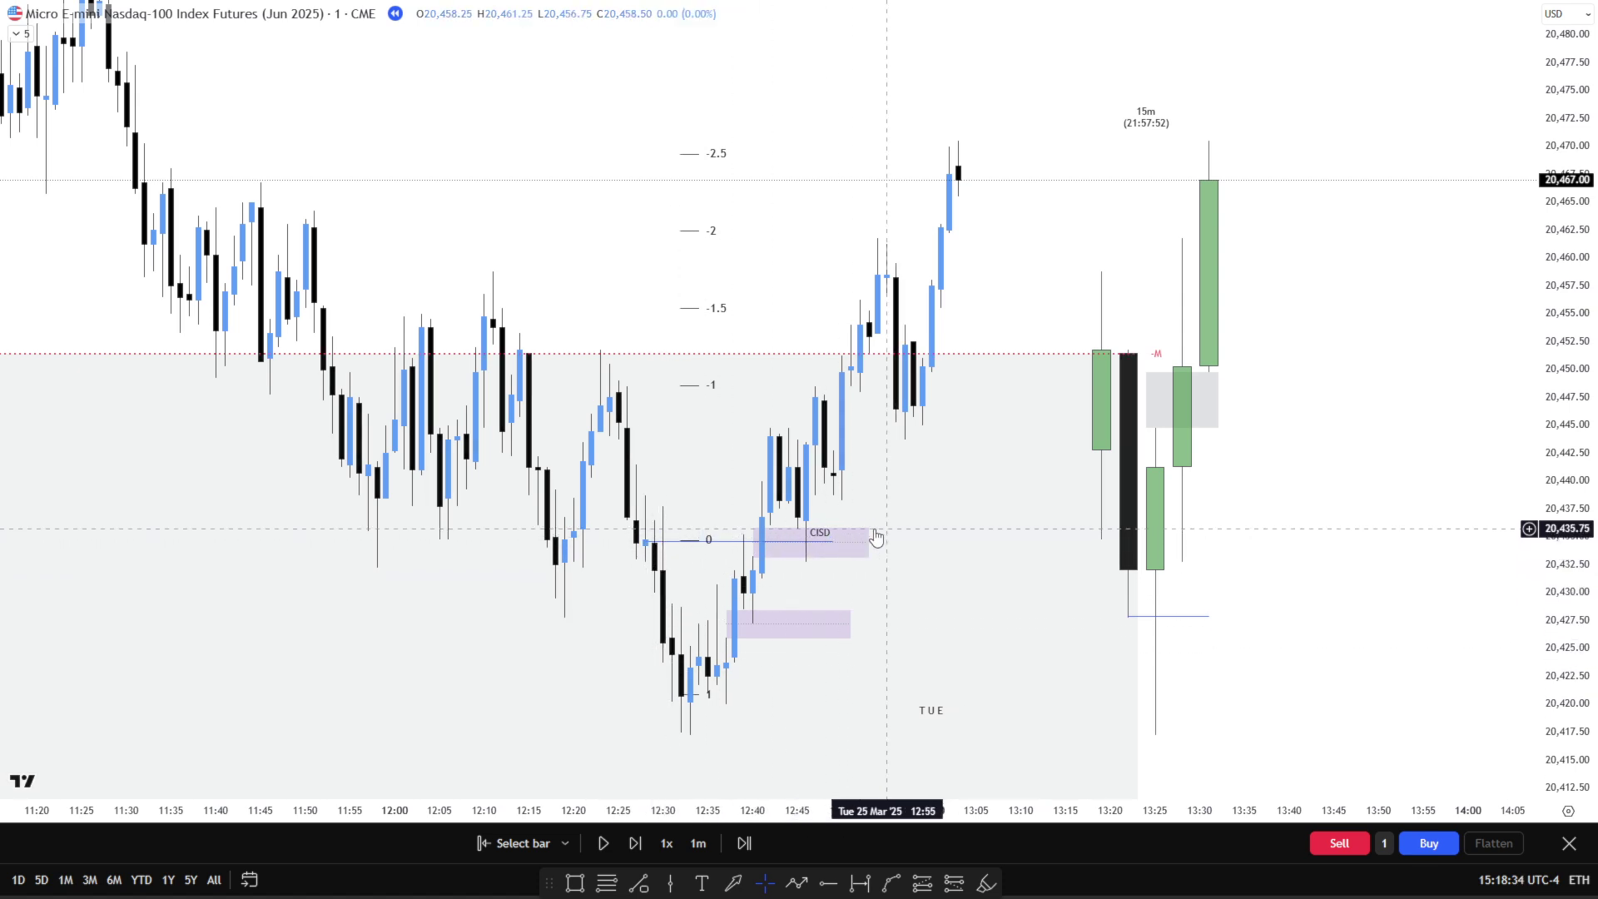
{"action": "left_click", "coordinate": [818, 548]}
{"action": "key", "text": "Escape"}
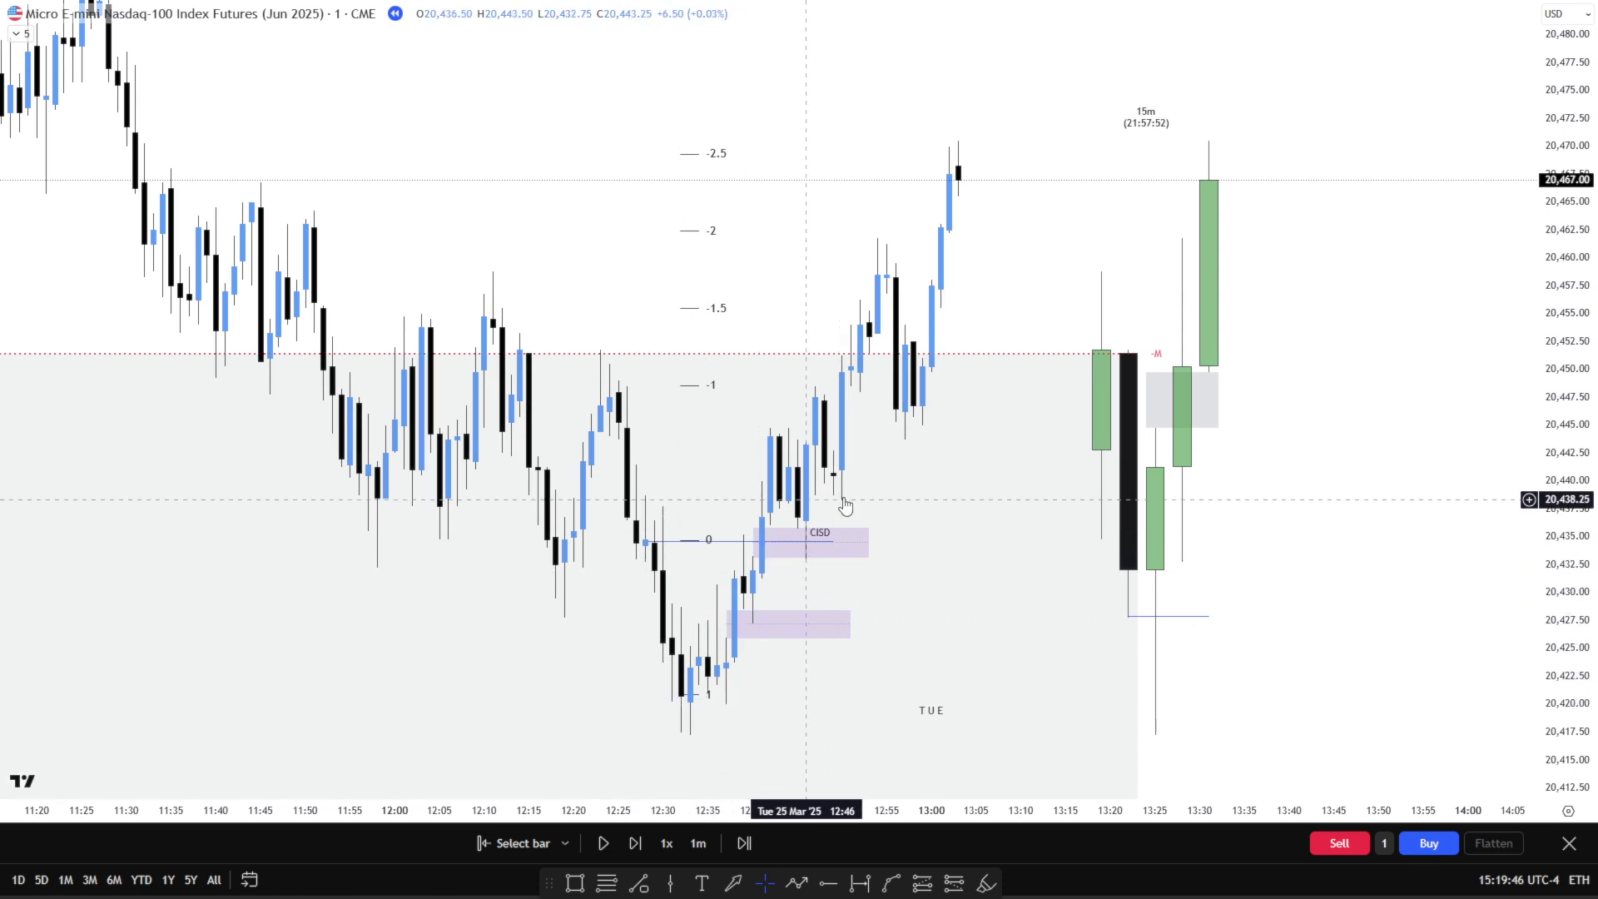
Step: Compress the price scale and zoom out the time axis so the chart shows price action back to 10:45 alongside the CISD line and Fib levels
{"action": "left_click_drag", "start_coordinate": [1538, 450], "coordinate": [1435, 600]}
{"action": "scroll", "coordinate": [1491, 542], "scroll_direction": "down", "scroll_amount": 3}
{"action": "scroll", "coordinate": [1436, 581], "scroll_direction": "up", "scroll_amount": 1}
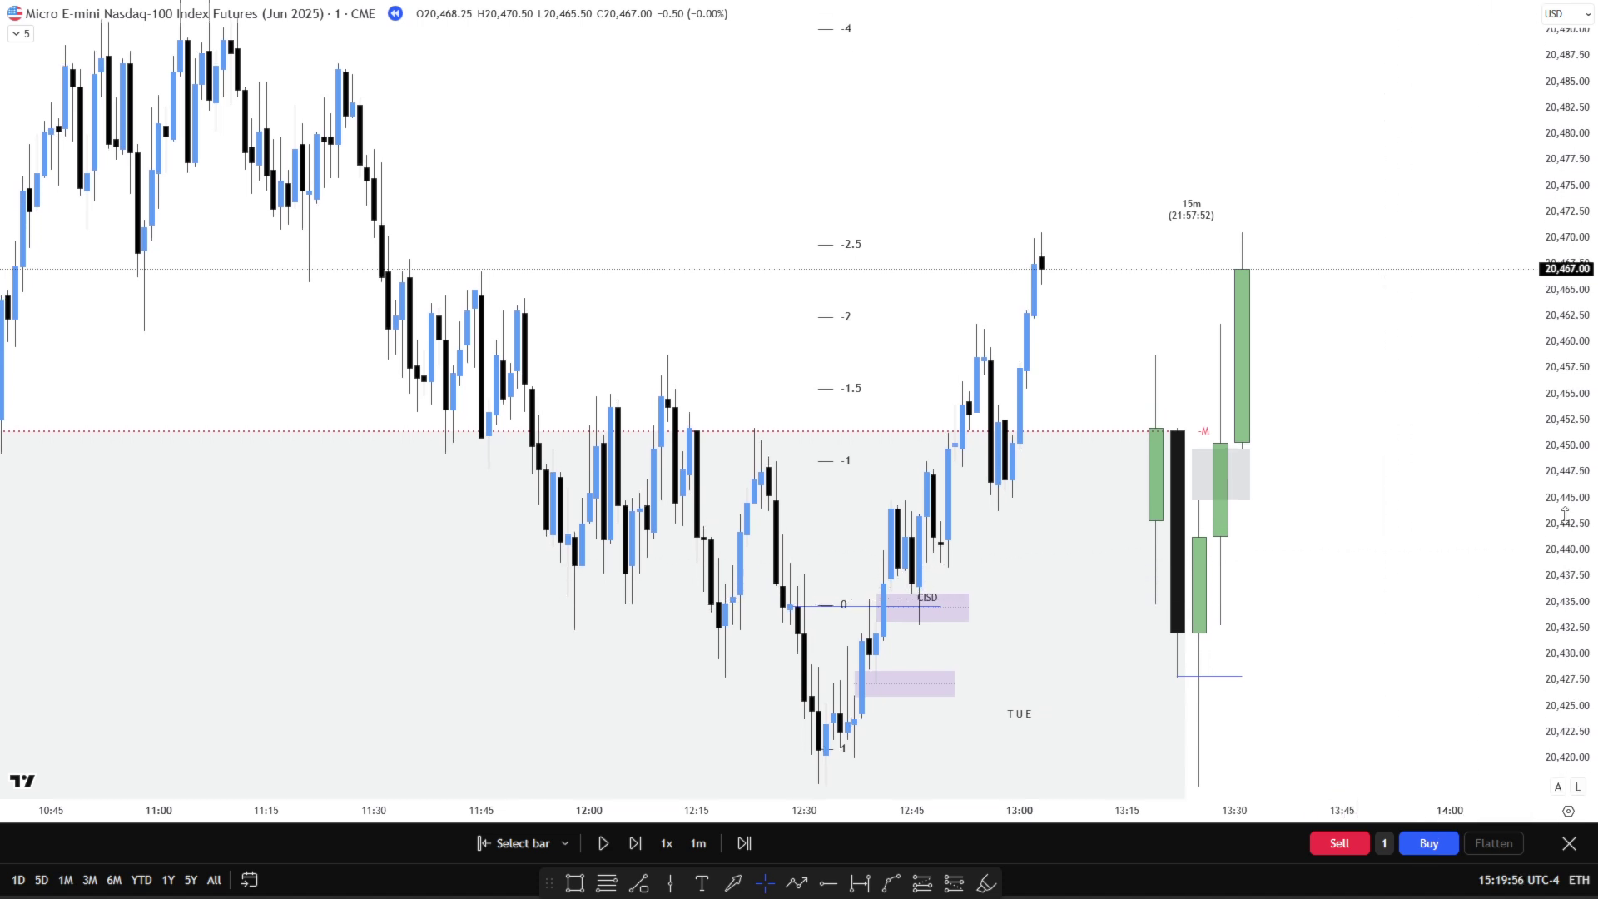
{"action": "left_click_drag", "start_coordinate": [1503, 548], "coordinate": [1408, 482]}
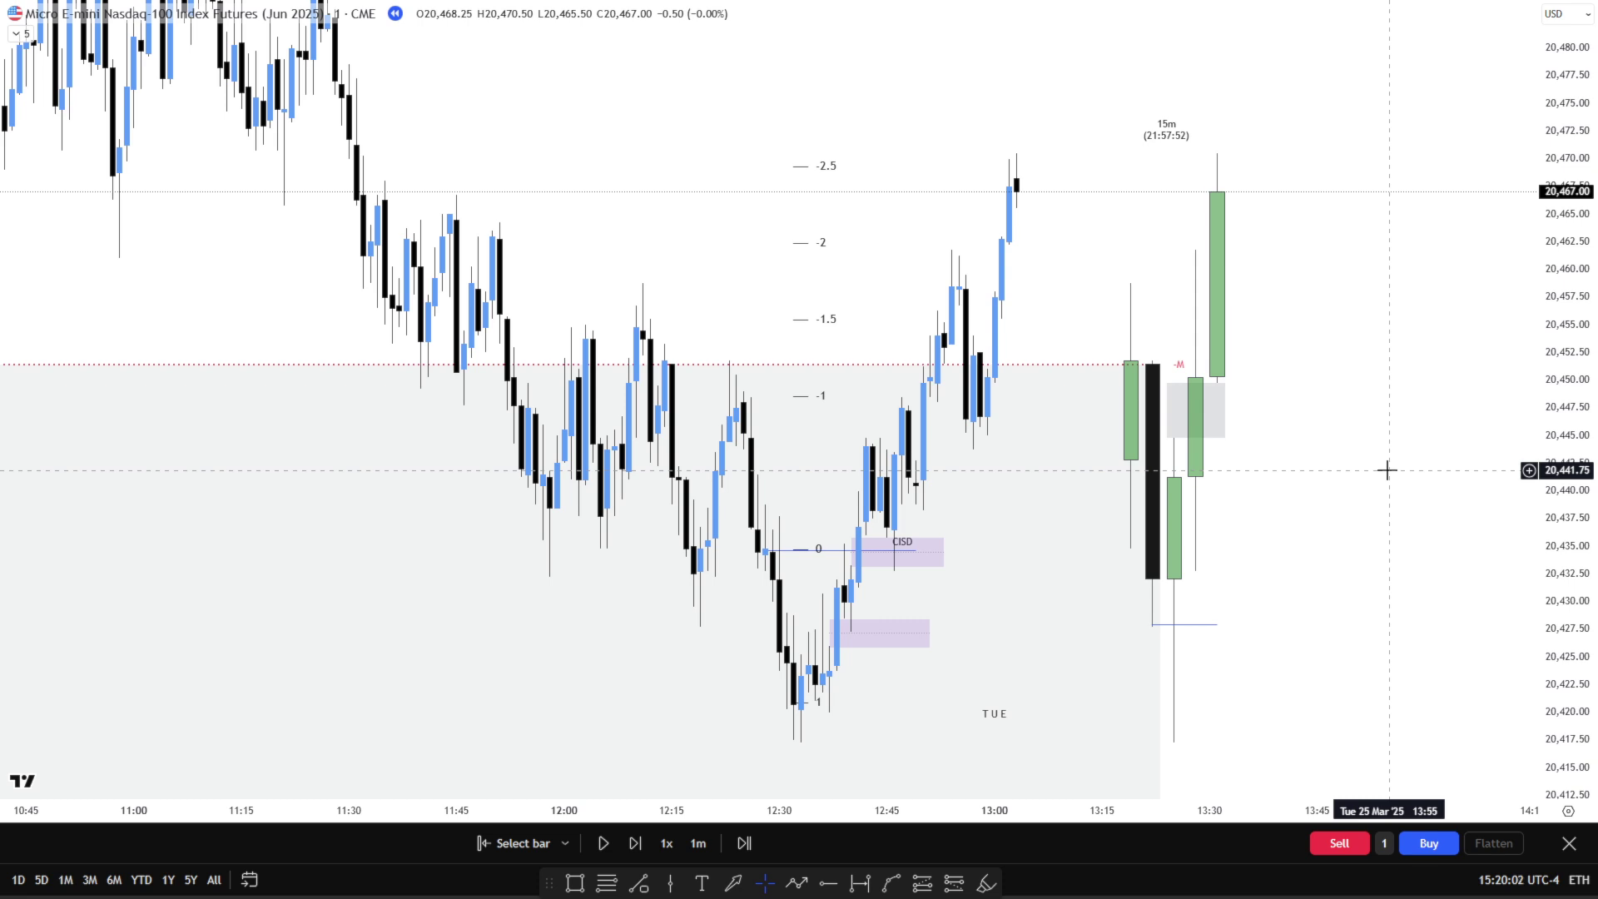
{"action": "scroll", "coordinate": [1324, 550], "scroll_direction": "up", "scroll_amount": 2}
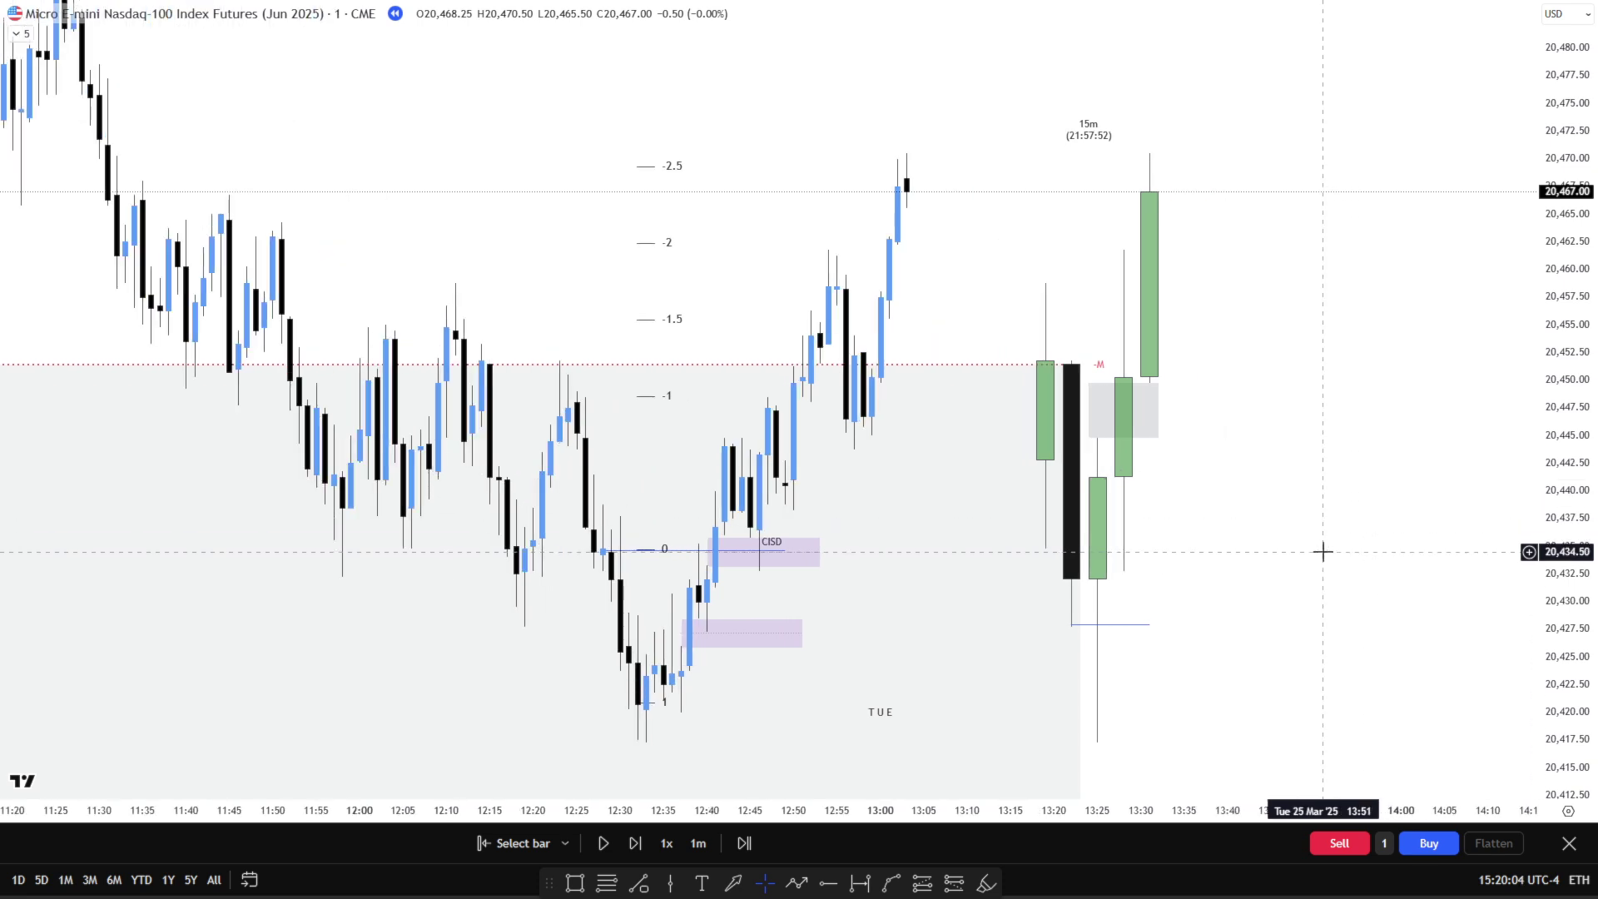
{"action": "scroll", "coordinate": [1406, 574], "scroll_direction": "up", "scroll_amount": 2}
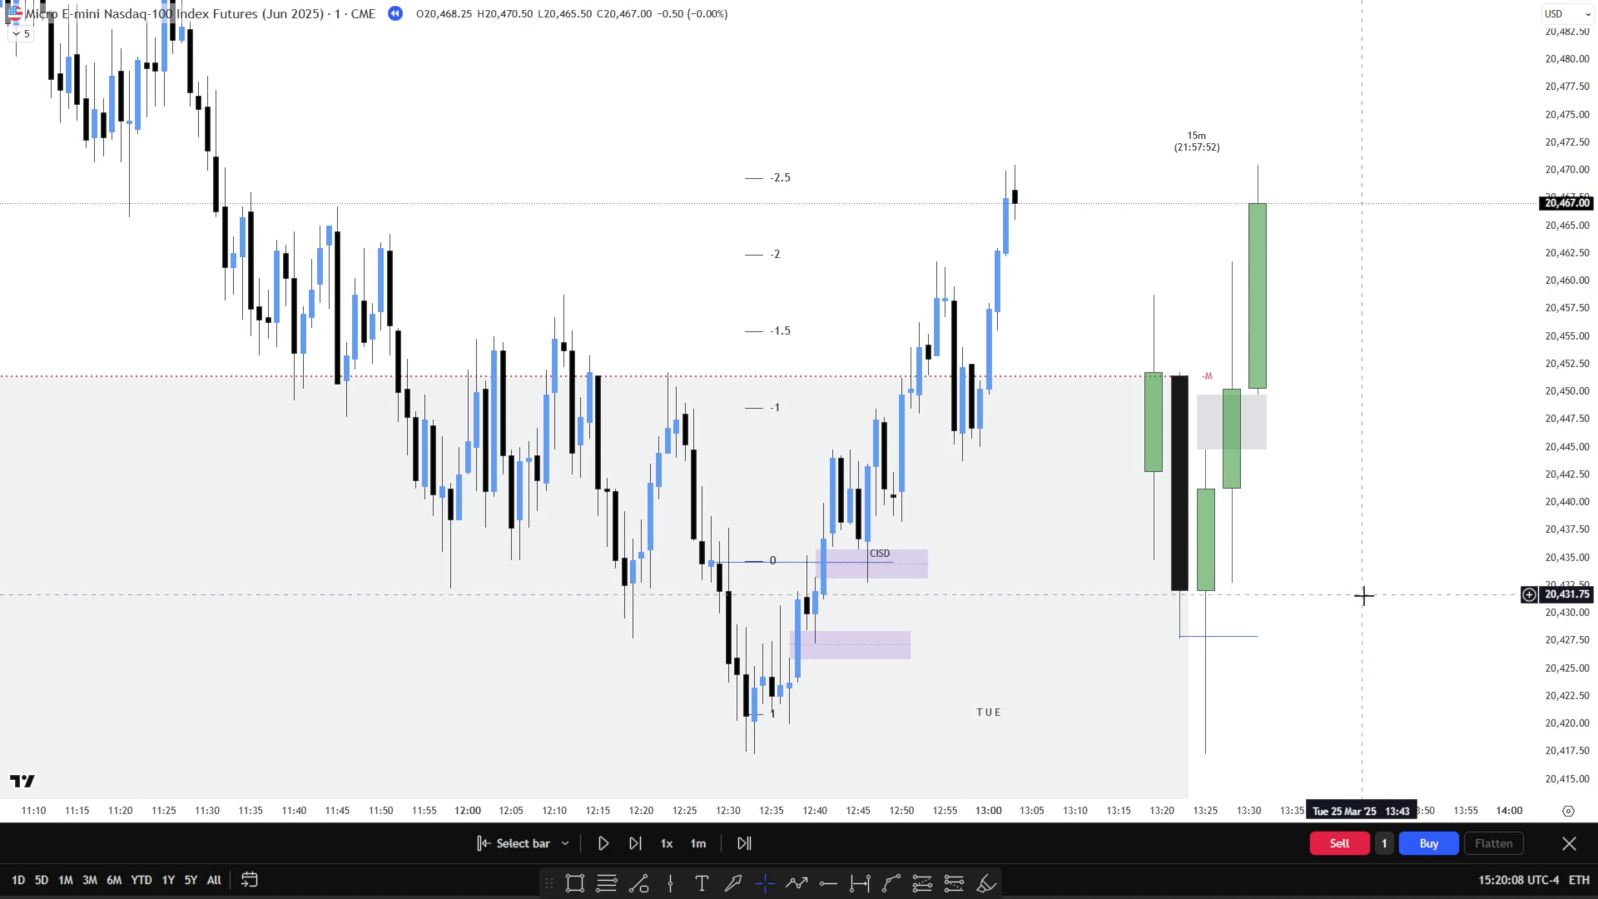
{"action": "scroll", "coordinate": [1353, 629], "scroll_direction": "up", "scroll_amount": 1}
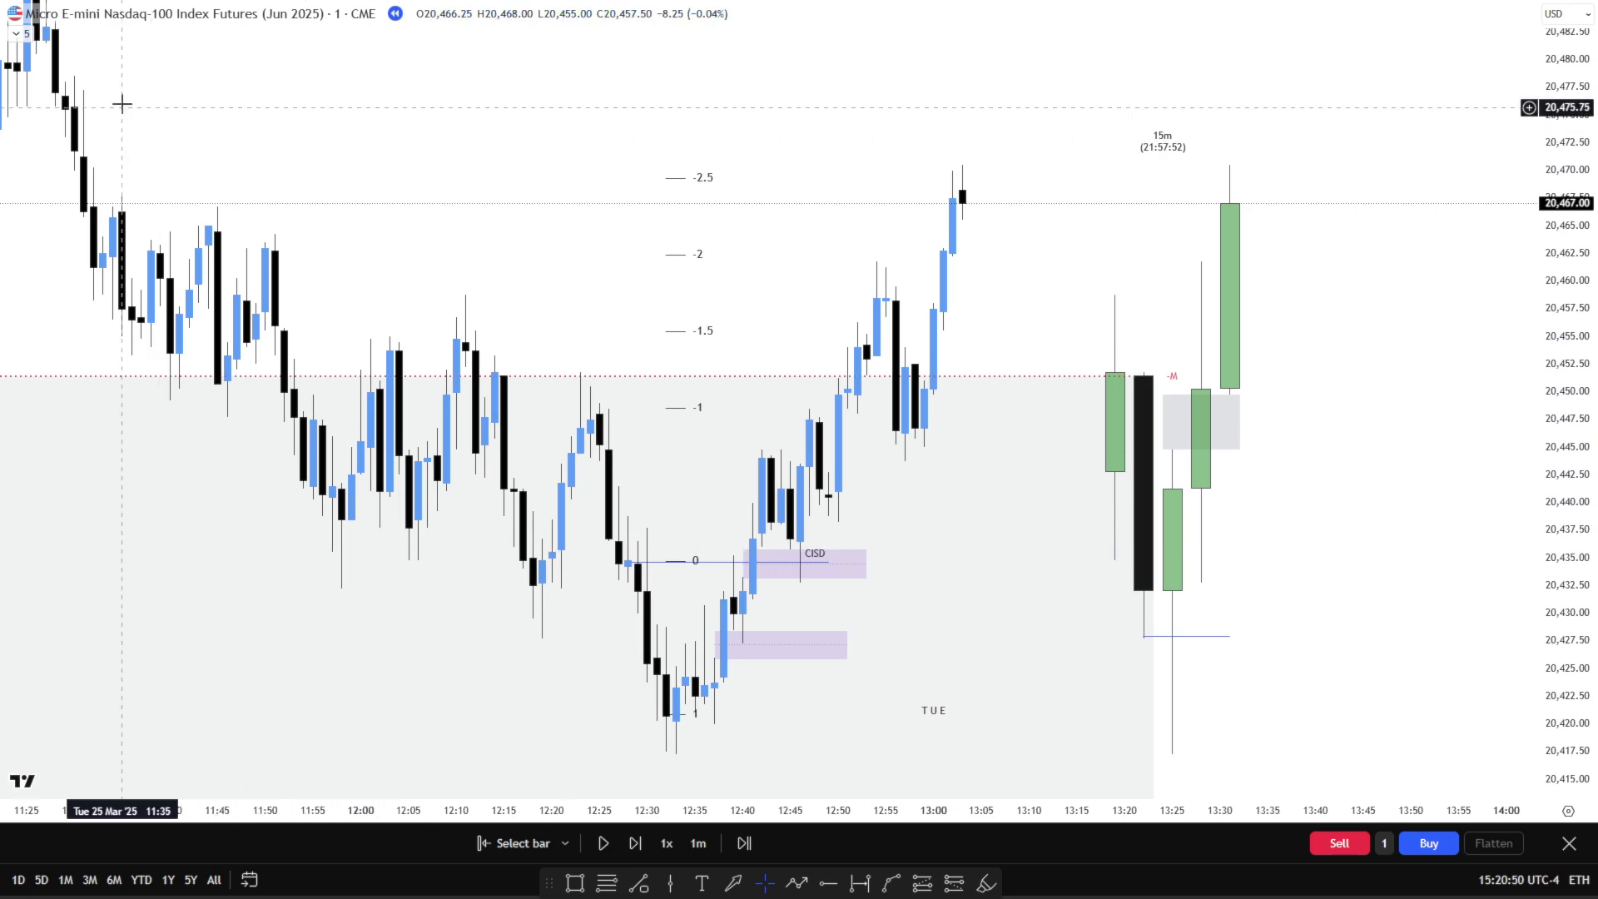
{"action": "left_click_drag", "start_coordinate": [1327, 552], "coordinate": [1418, 546]}
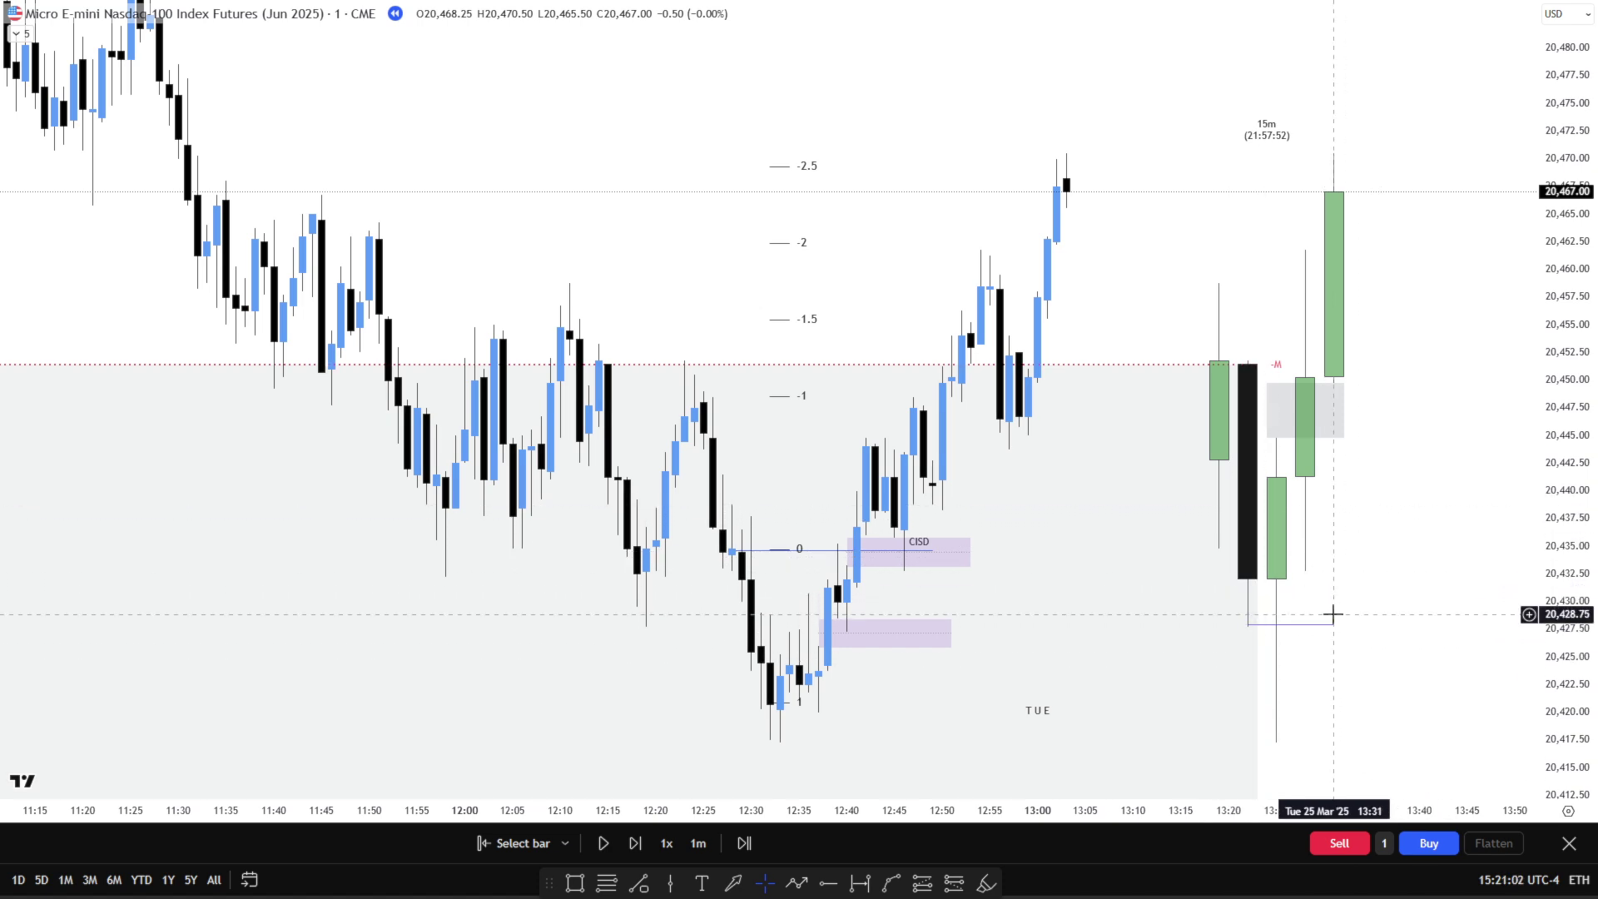
{"action": "scroll", "coordinate": [1349, 563], "scroll_direction": "down", "scroll_amount": 2}
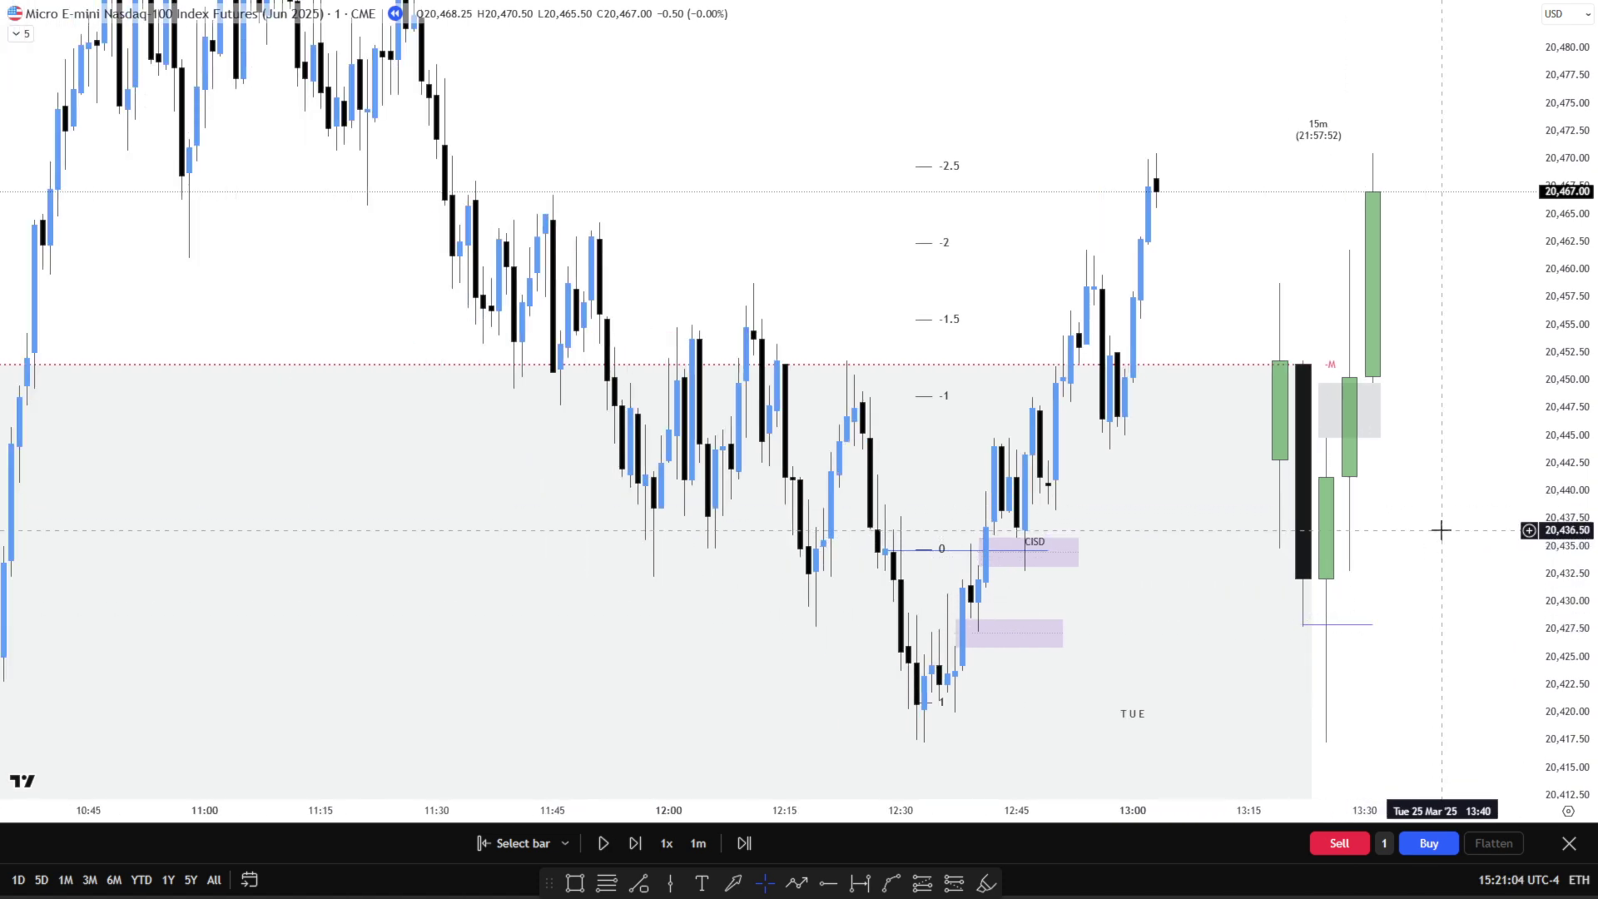
{"action": "left_click_drag", "start_coordinate": [1454, 473], "coordinate": [1438, 542]}
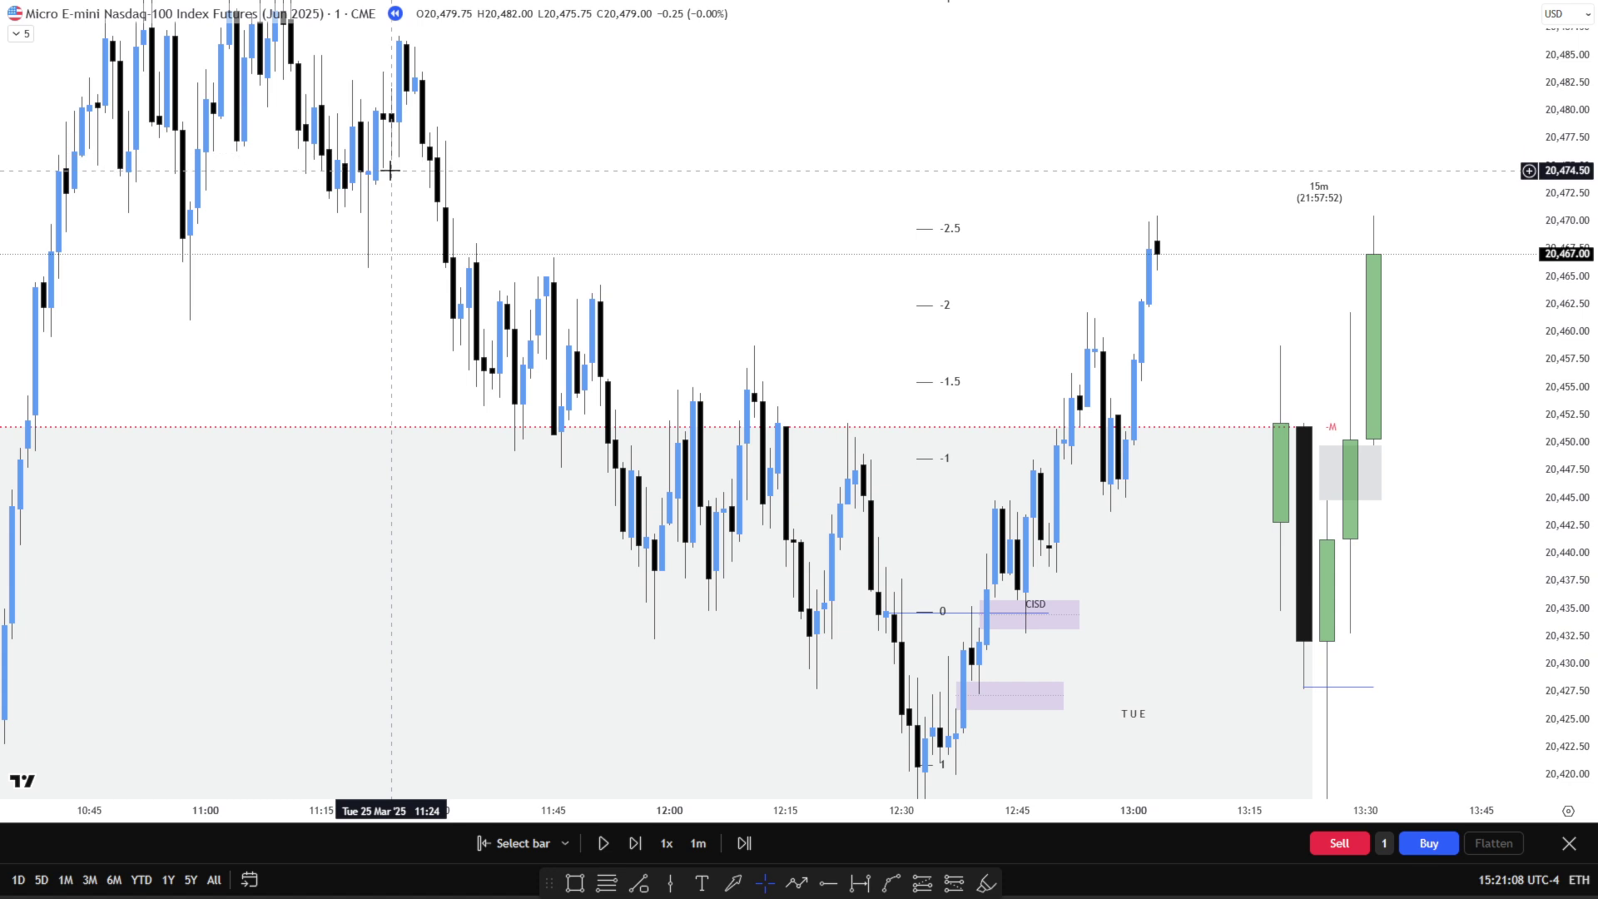